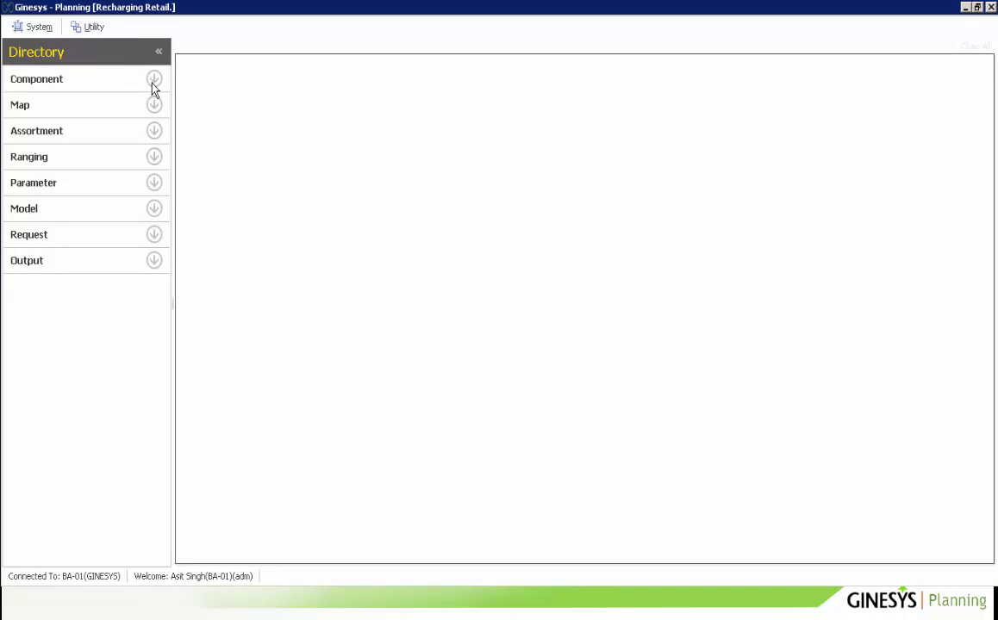
Create a component named "sample component 1" with Category-1 and Category-2 as elements and the description "demo".
click(154, 80)
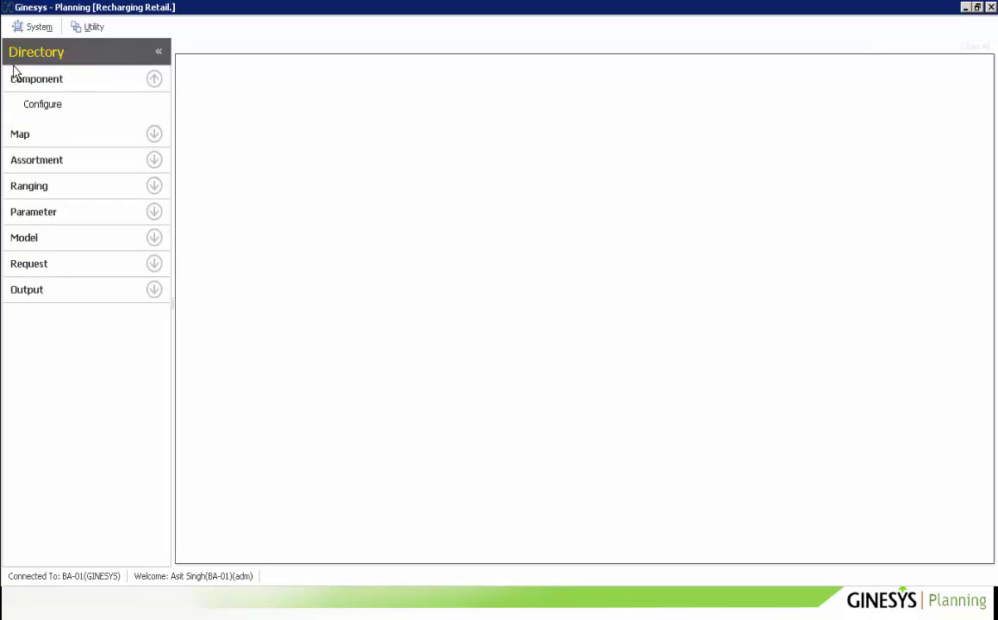
click(40, 107)
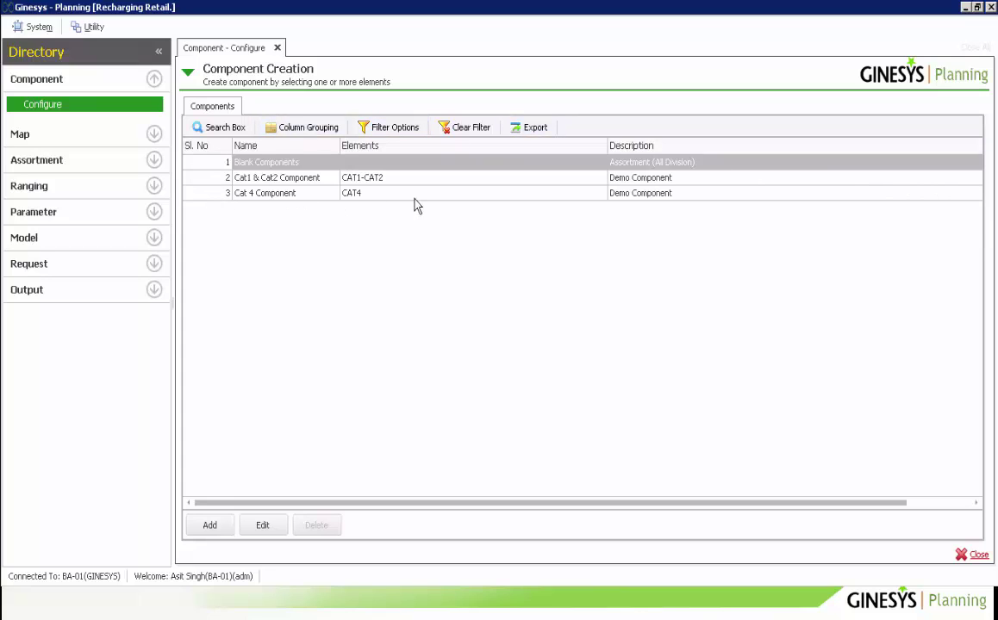
click(210, 527)
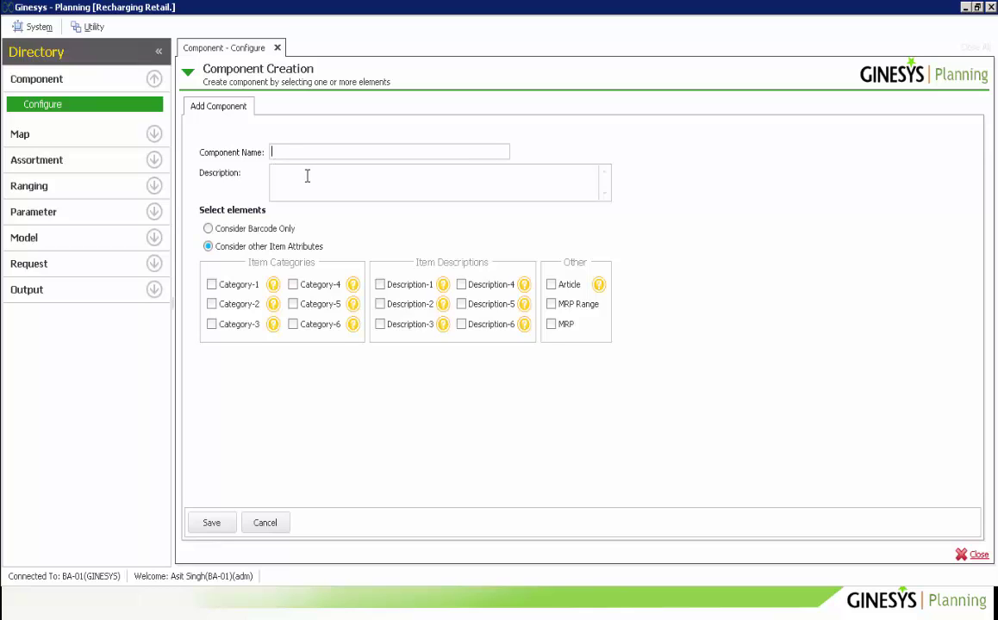
click(293, 285)
click(293, 286)
click(295, 306)
click(293, 306)
click(212, 285)
click(212, 304)
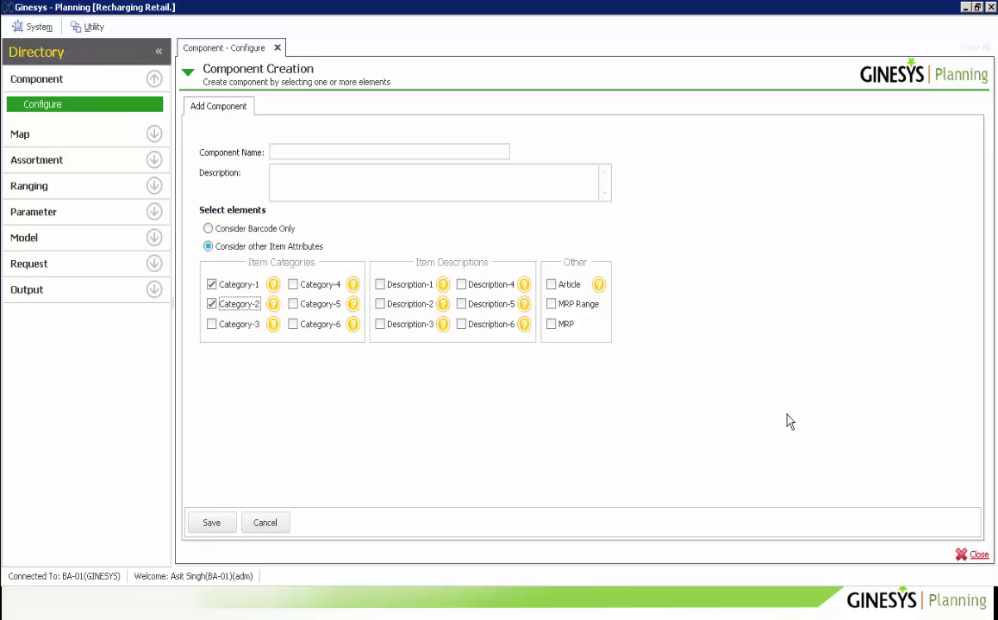
click(298, 152)
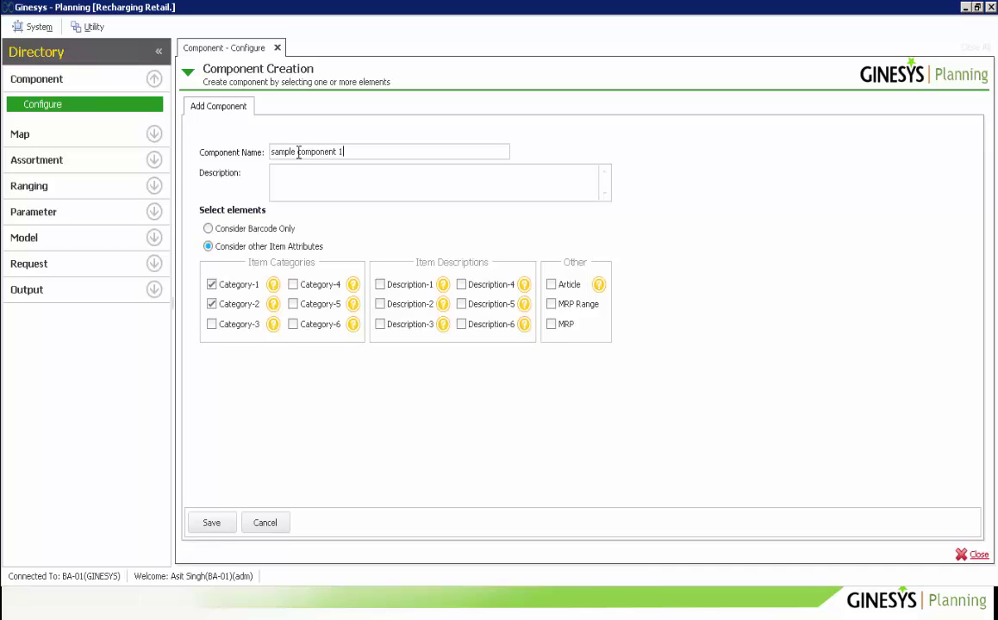
click(341, 184)
Rename the component as "sample component 2" and change its elements to Category-2 and MRP.
click(359, 152)
click(212, 284)
click(225, 304)
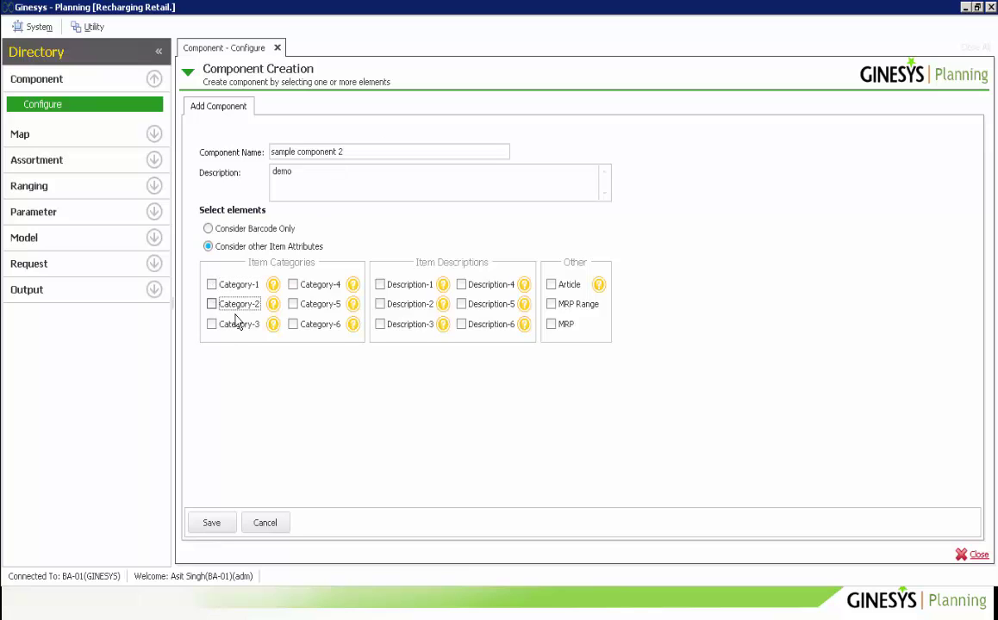
click(212, 304)
click(552, 324)
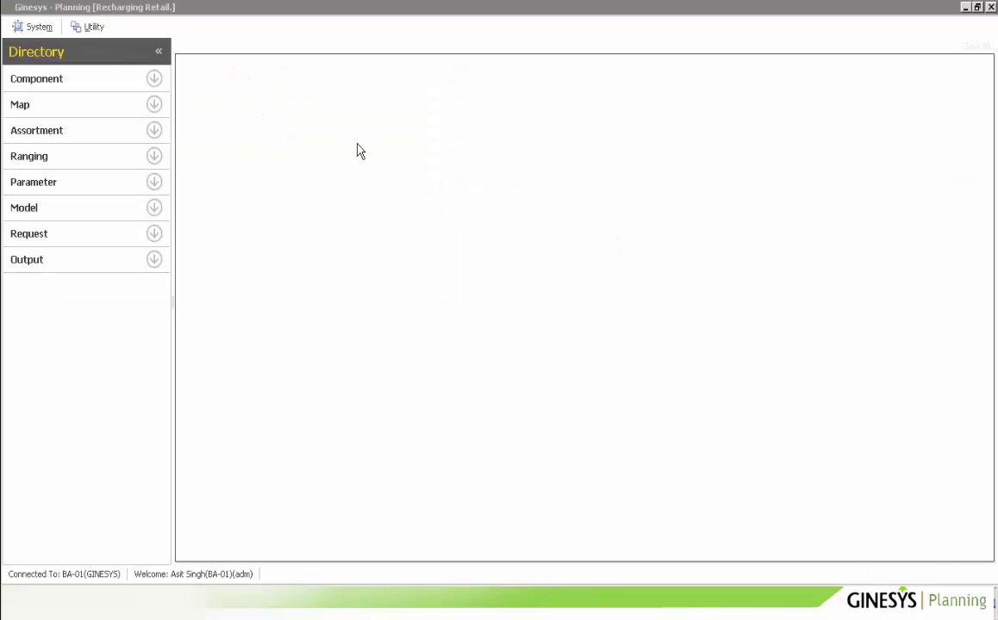
In component mapping, expand the whole hierarchy and examine the mappings of the KIDS DRESS departments under 5 YEARS and 7 years, including the mapped-only display.
click(154, 104)
click(43, 131)
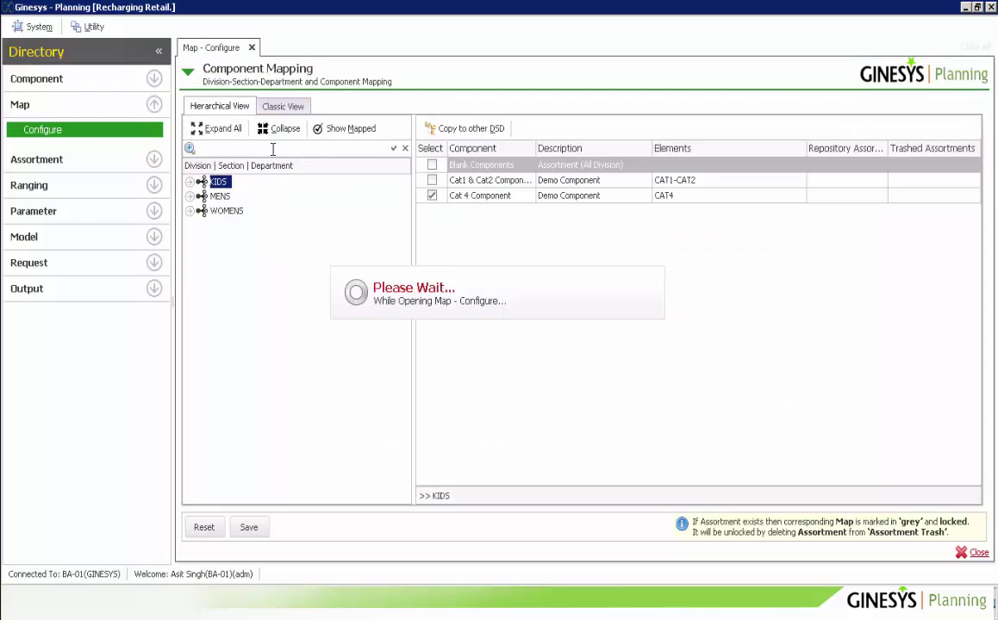
click(221, 130)
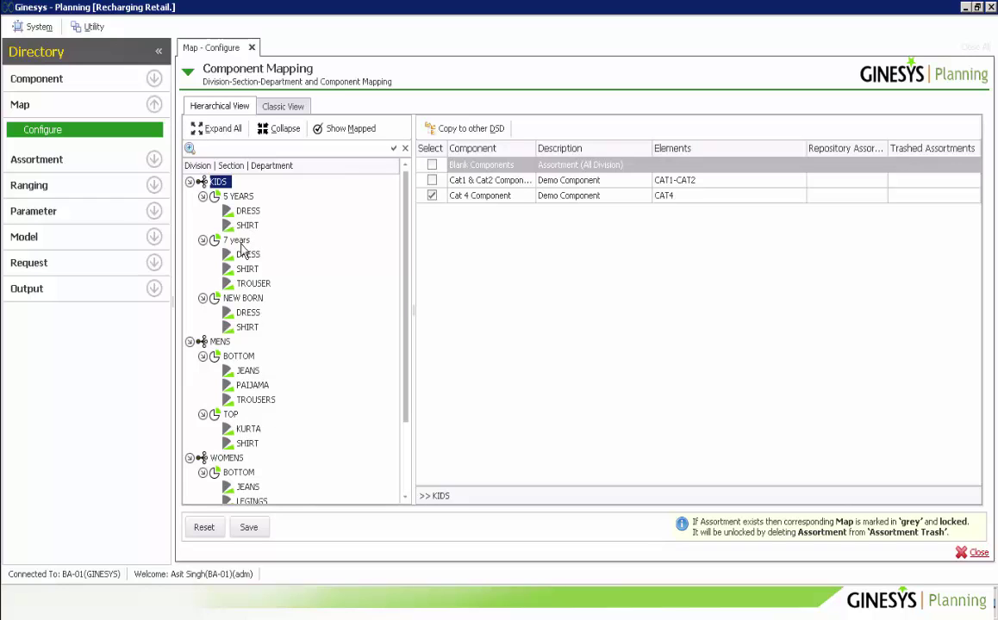
click(238, 212)
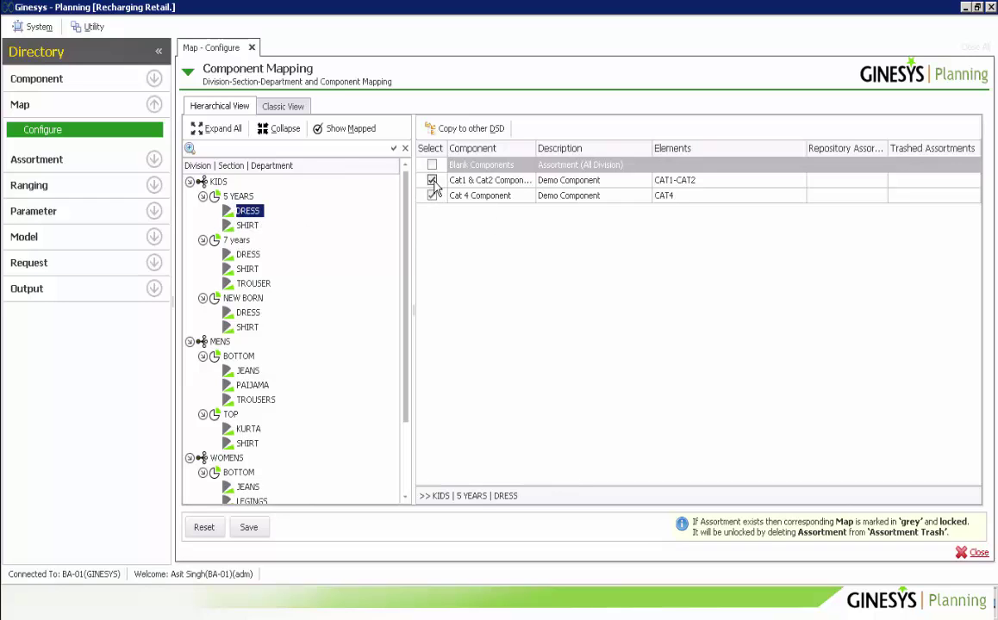
click(247, 255)
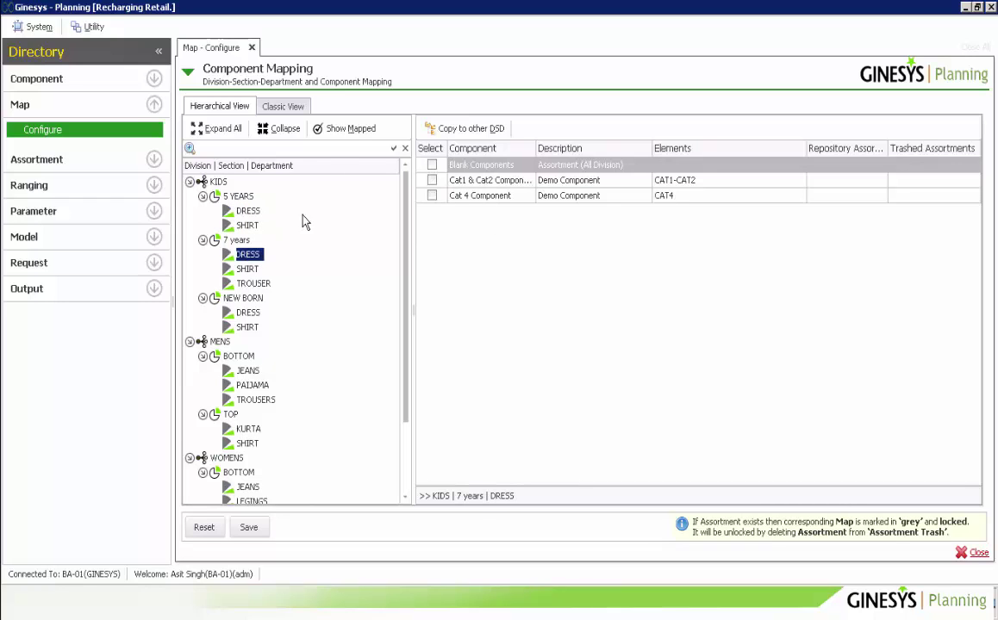
click(352, 131)
click(252, 284)
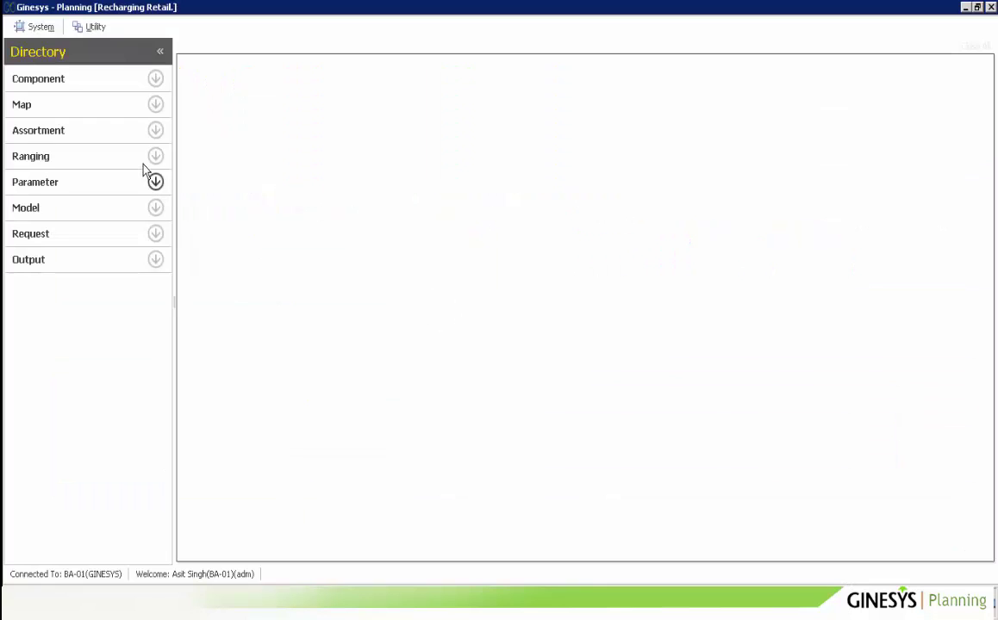
Review the assortment generation preferences and load all assortment records in the assortment repository.
click(155, 131)
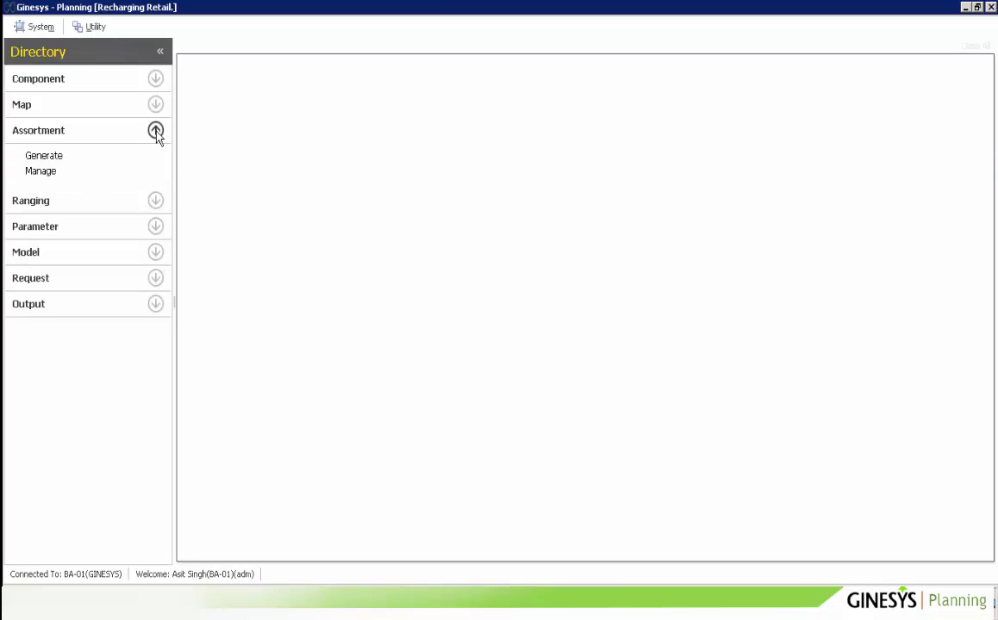
click(43, 158)
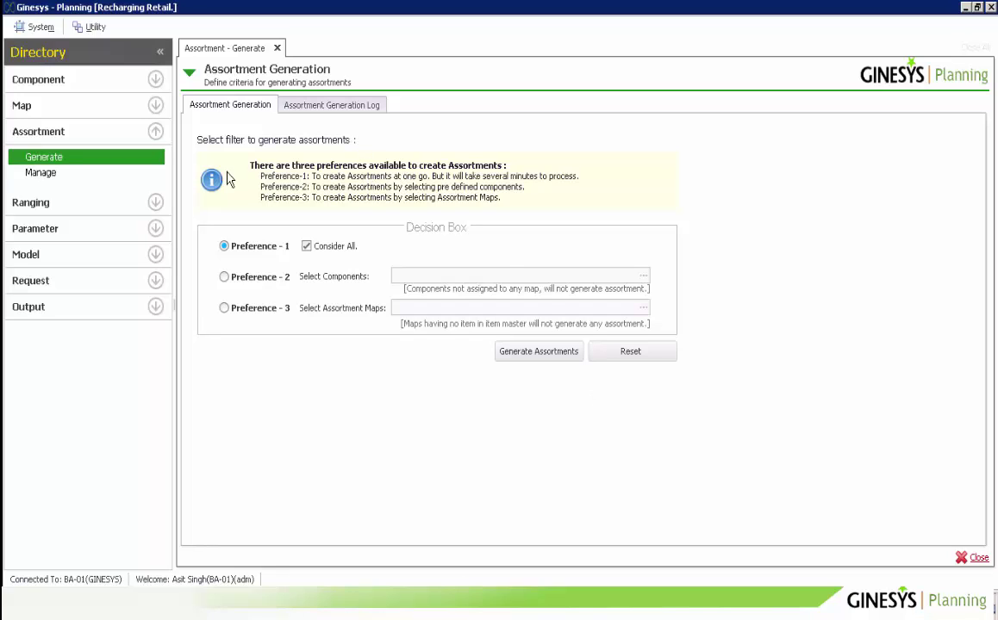
click(43, 173)
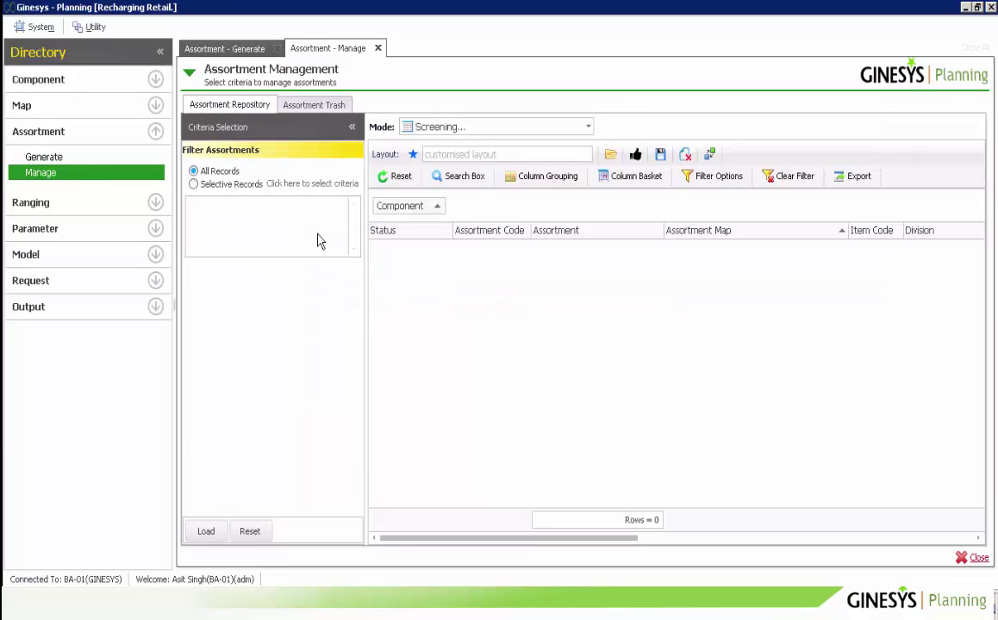
click(206, 533)
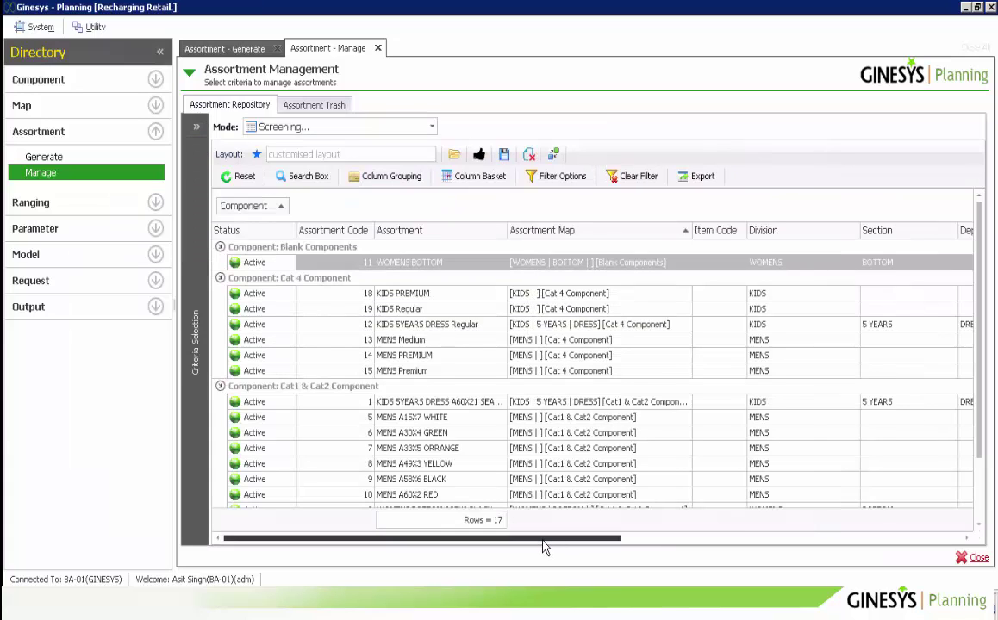
drag(514, 540, 396, 586)
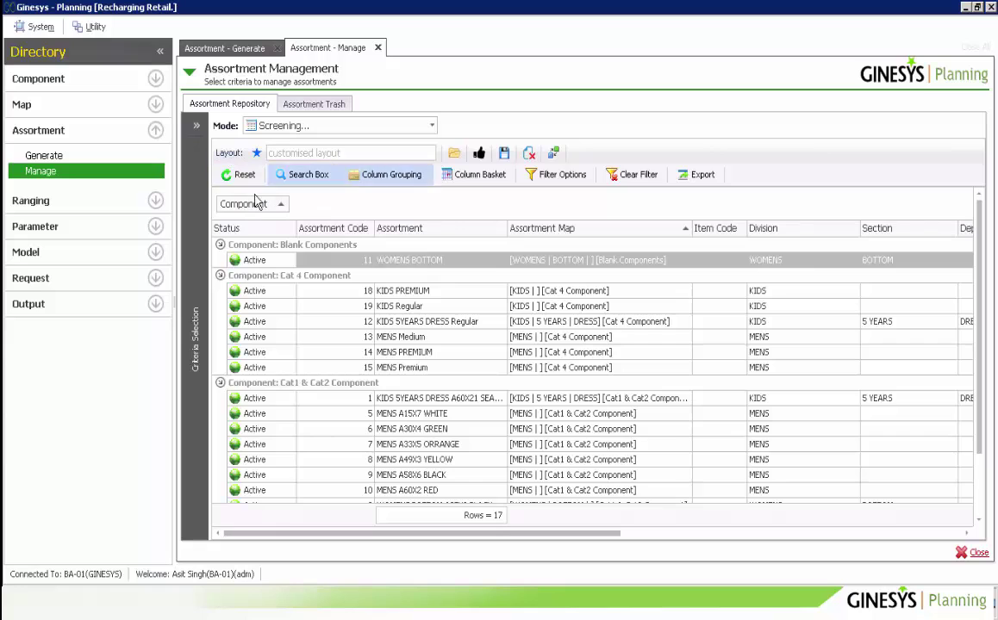
Remove the Component grouping from the assortment repository list and dismiss the export options.
drag(276, 204, 295, 226)
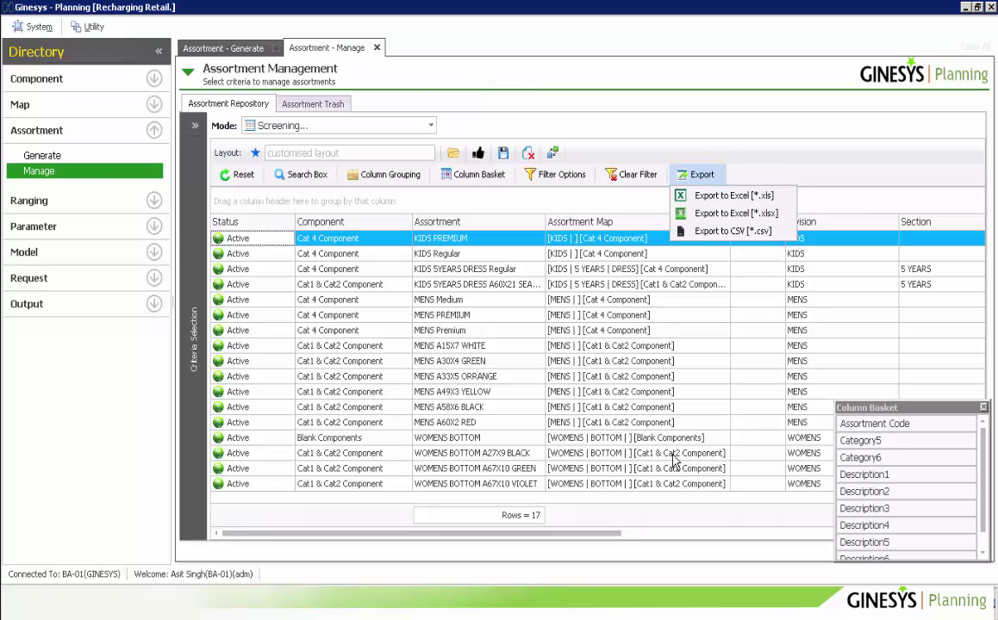
click(784, 153)
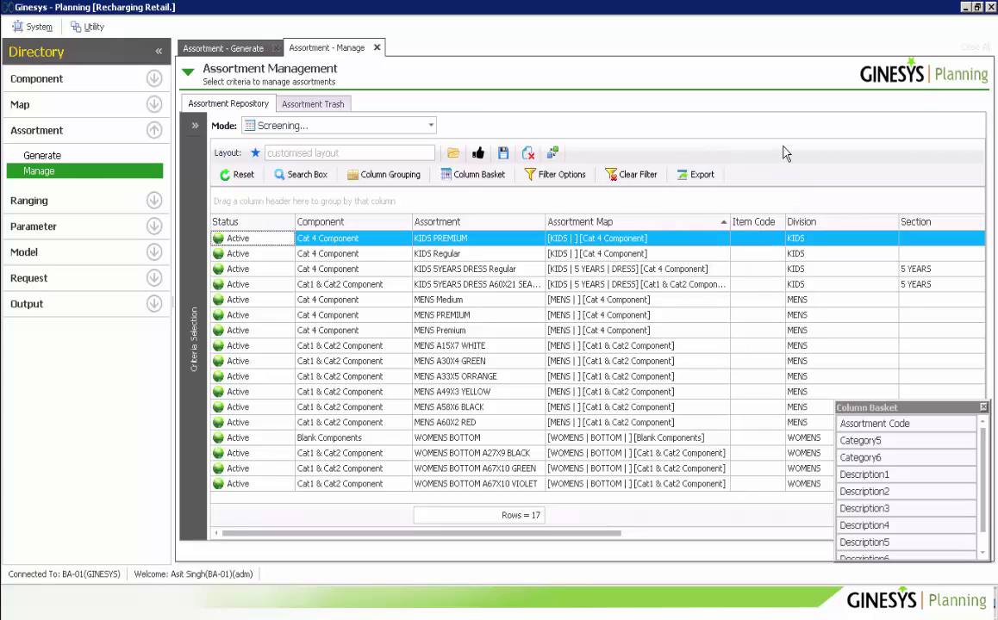
click(612, 346)
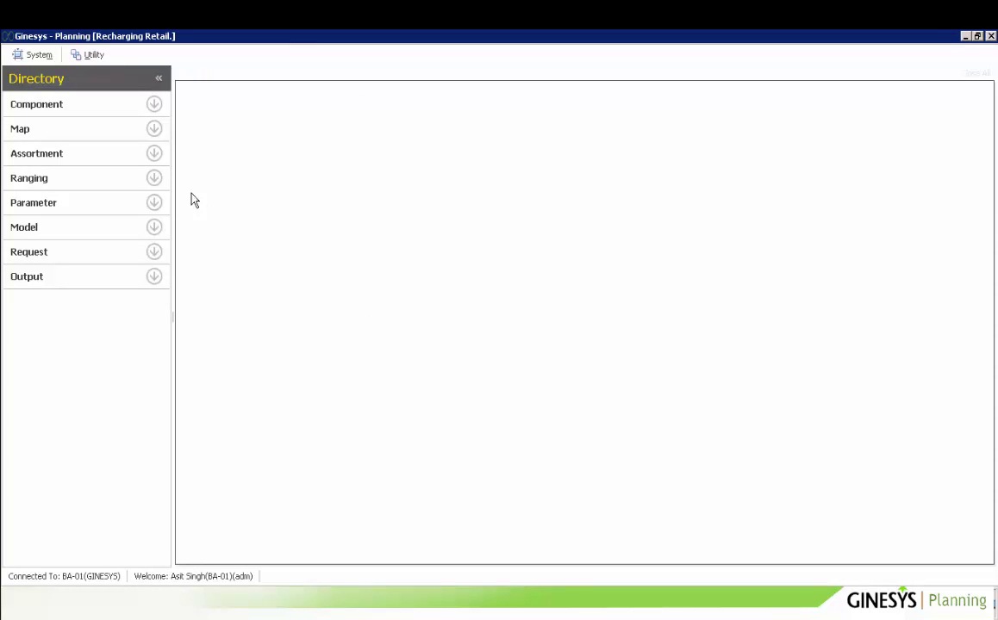
In a new assortment site ranging, select the sites GLOBAL RETAIL MUMBAI, GLOBAL RETAIL PUNE and GLOBAL RETAIL KOLKATA.
click(153, 178)
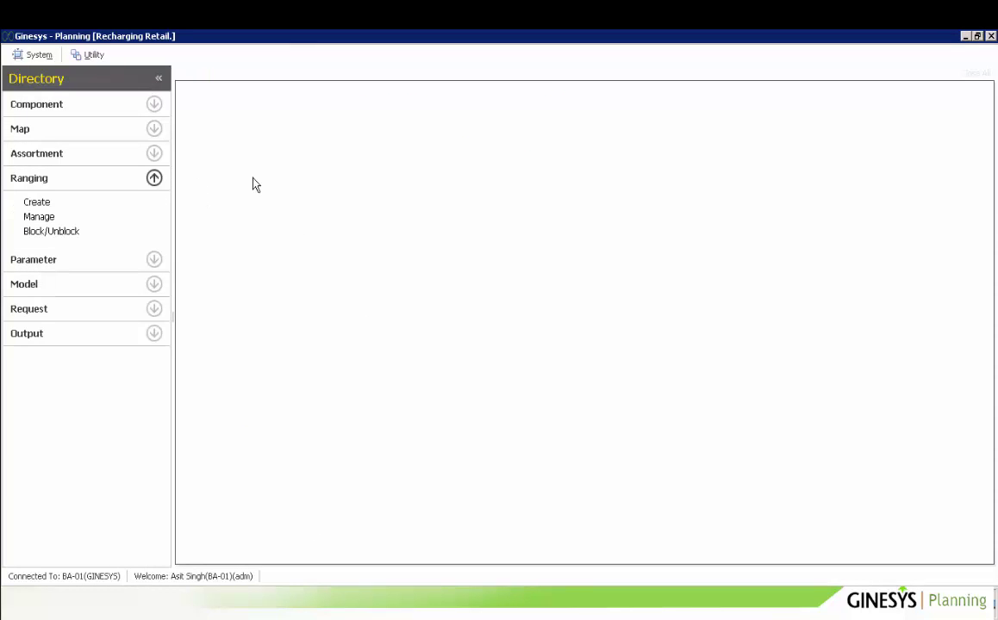
click(37, 203)
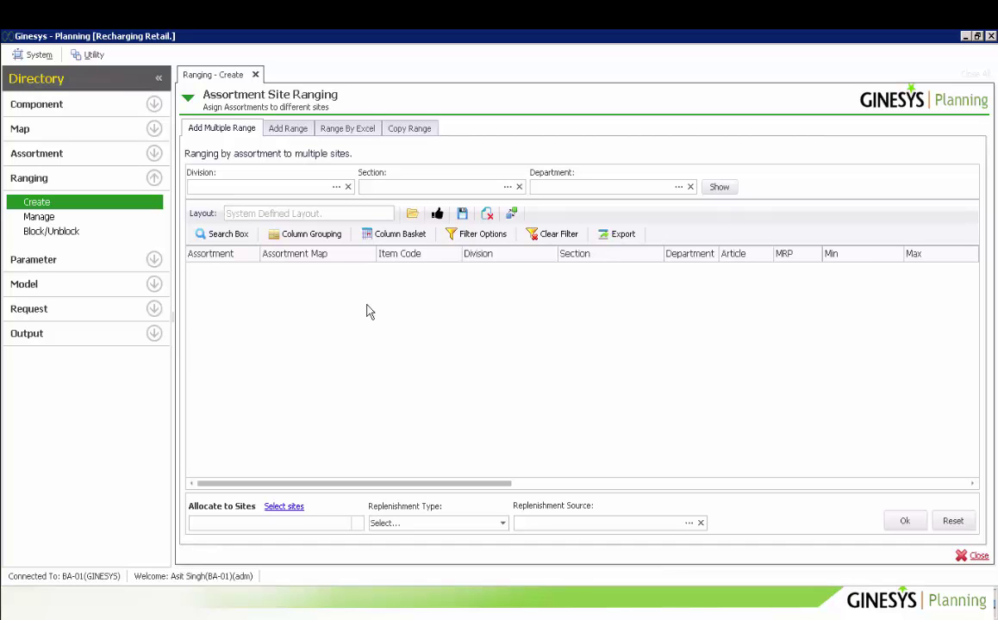
click(277, 502)
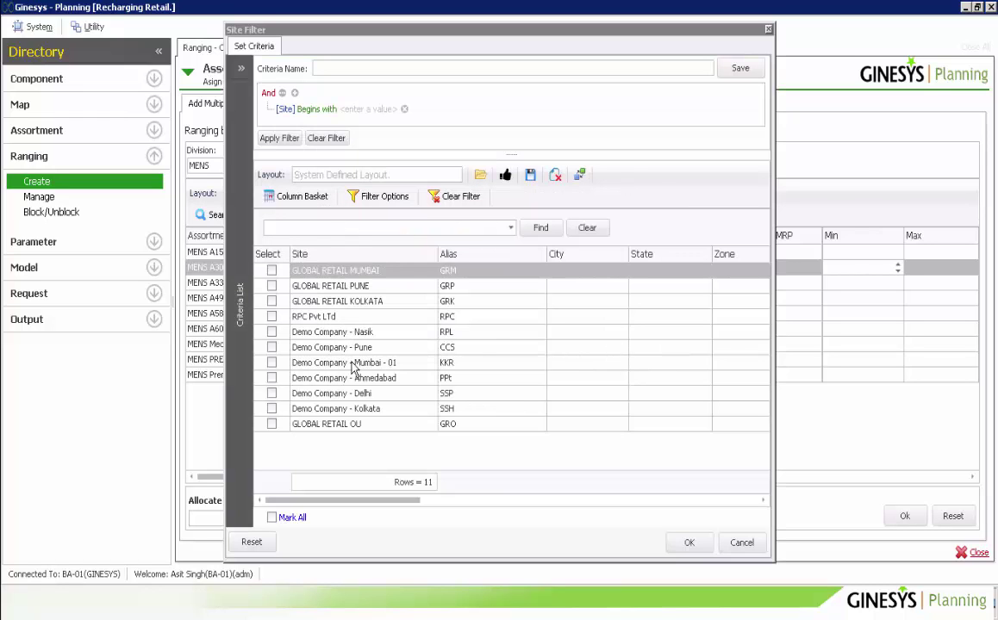
click(271, 271)
click(272, 287)
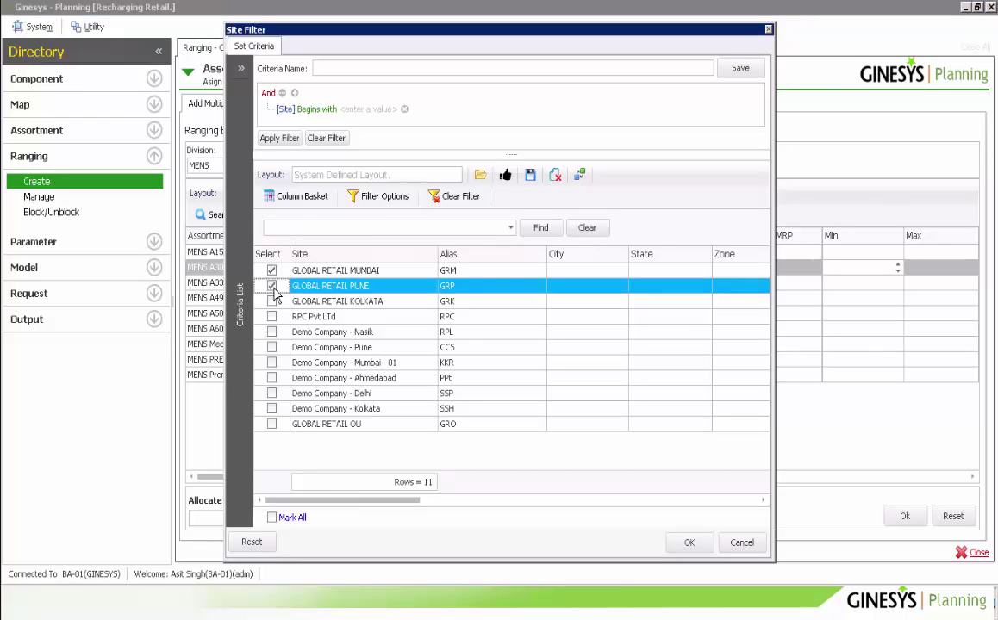
click(272, 302)
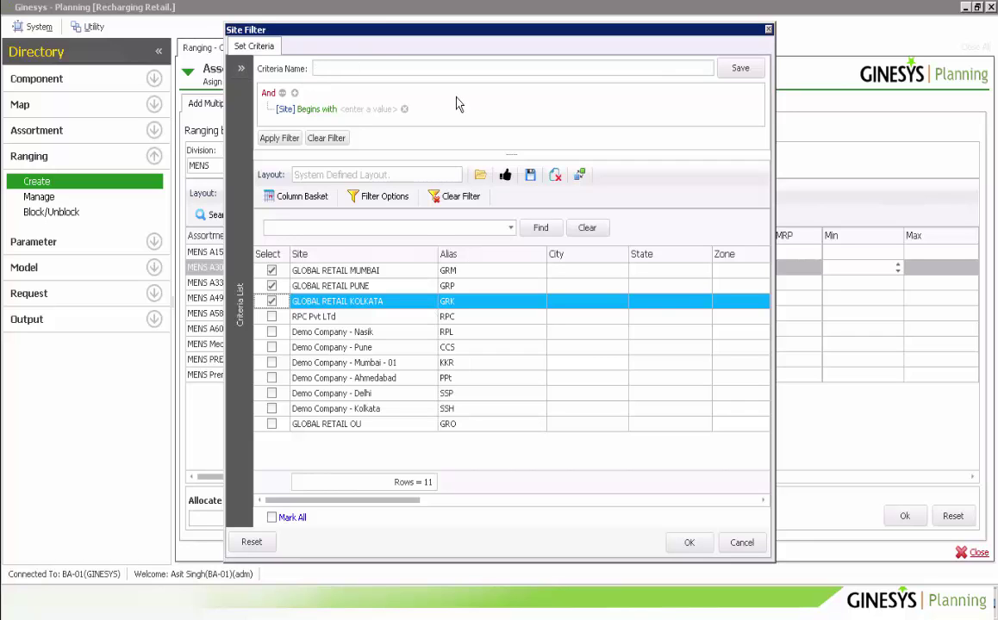
Save the site selection as a criteria named "global" and leave the site filter without applying it.
click(243, 69)
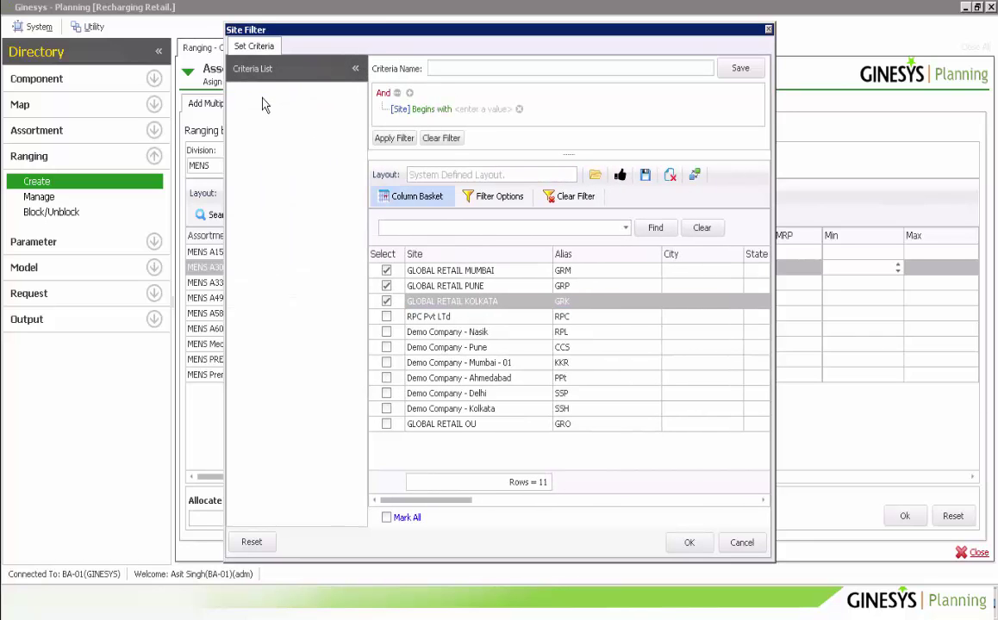
click(464, 68)
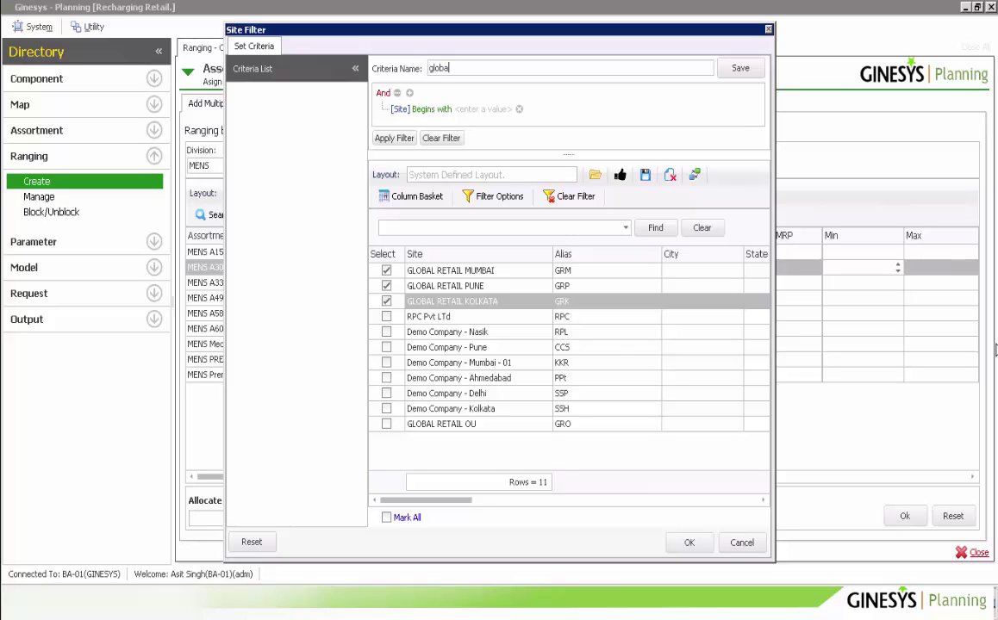
text(global)
click(739, 69)
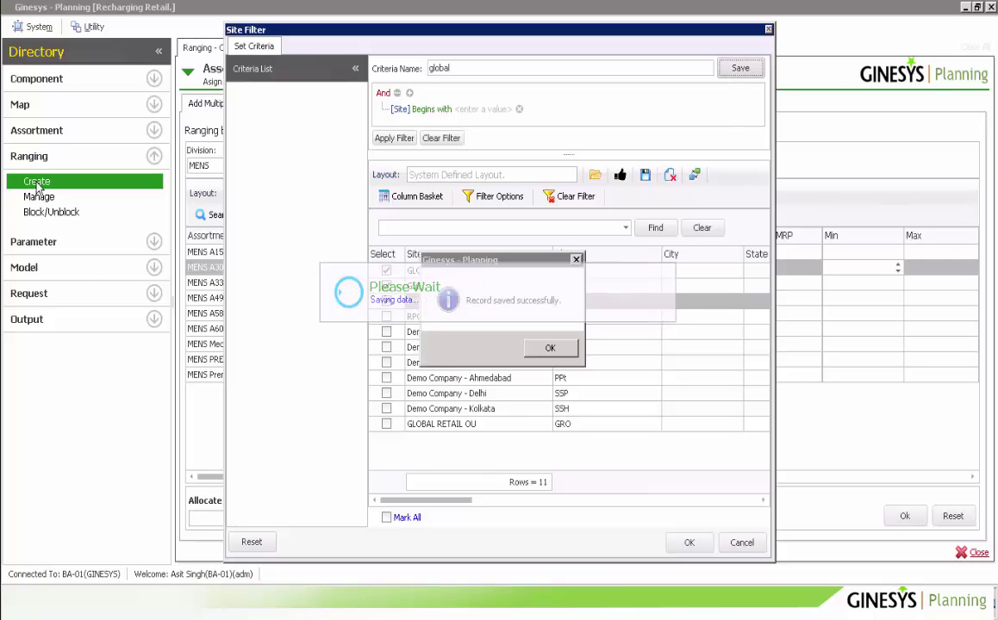
click(550, 347)
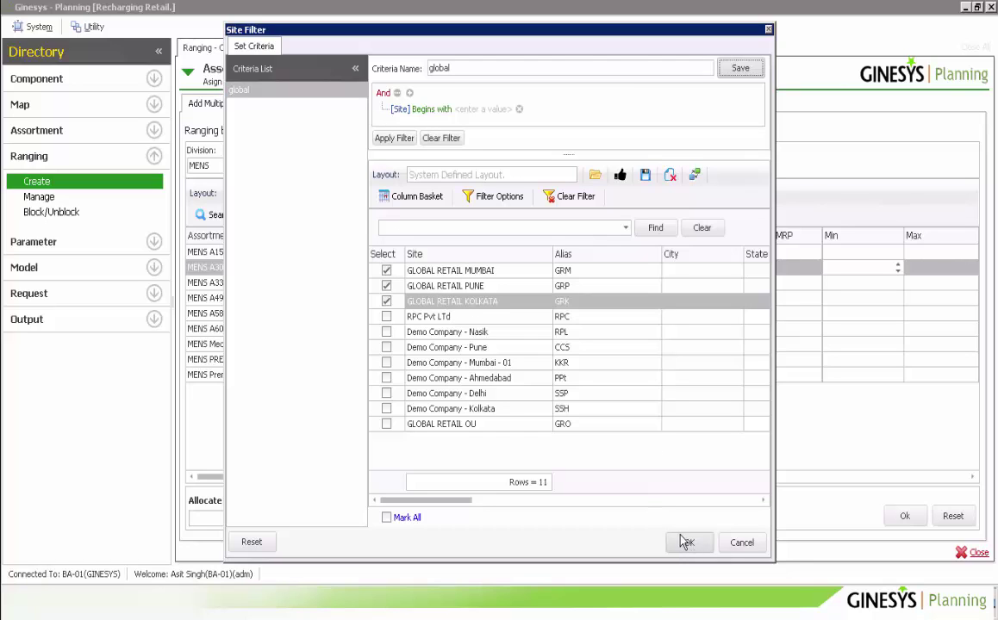
click(746, 546)
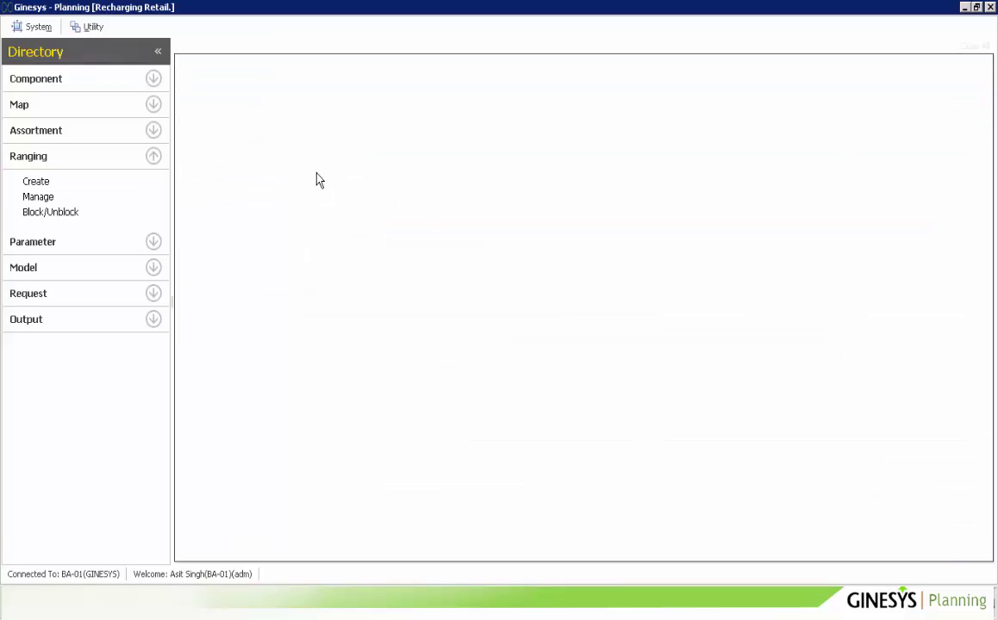
In ranging management, load the ranged assortments for the sites GLOBAL RETAIL OU, GLOBAL RETAIL MUMBAI and GLOBAL RETAIL PUNE.
click(27, 196)
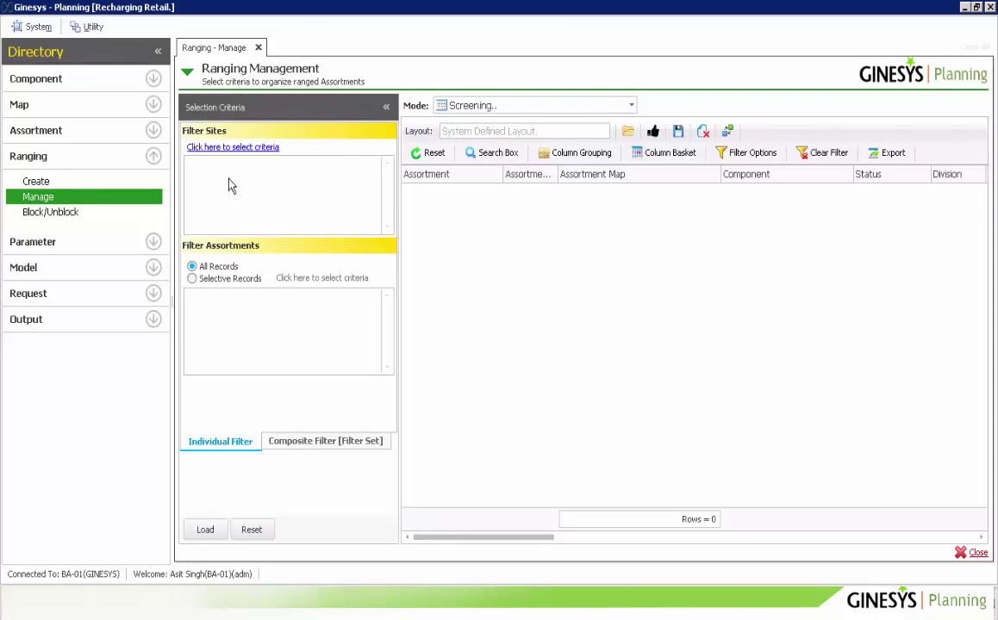
click(239, 152)
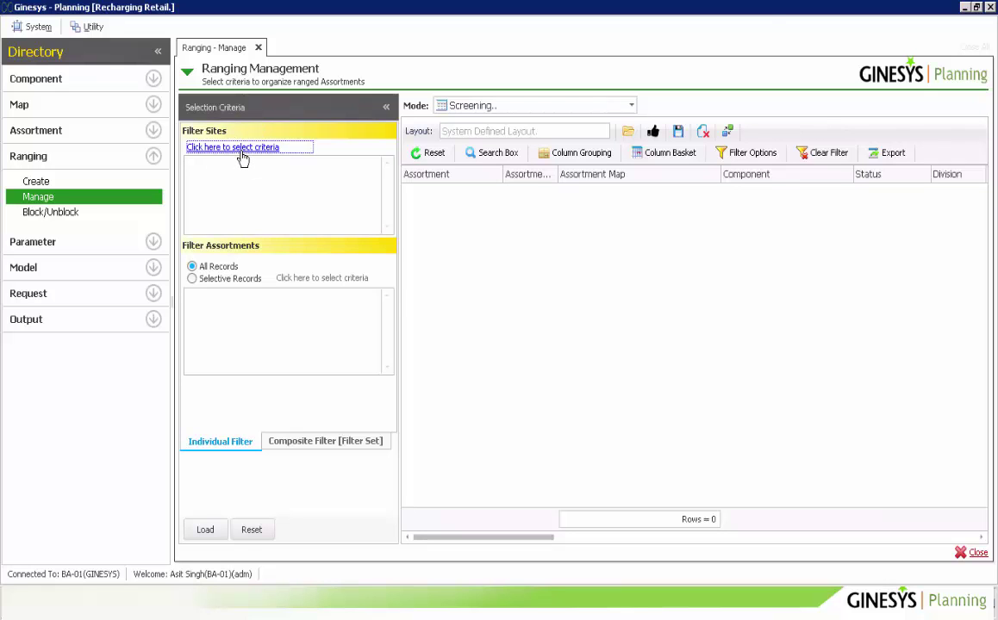
click(741, 543)
click(206, 151)
click(270, 424)
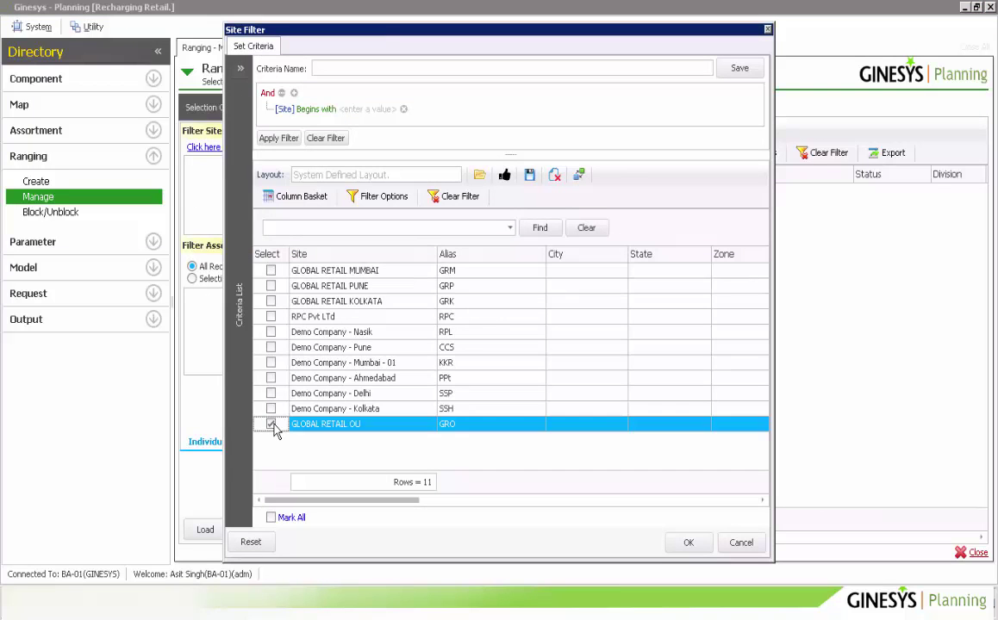
click(271, 270)
click(271, 286)
click(689, 542)
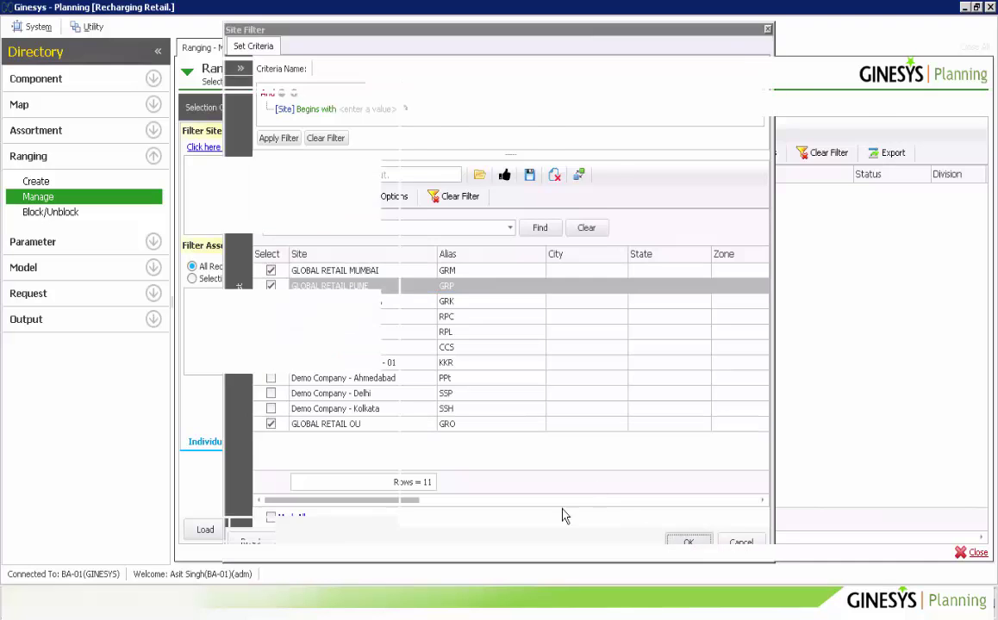
click(205, 530)
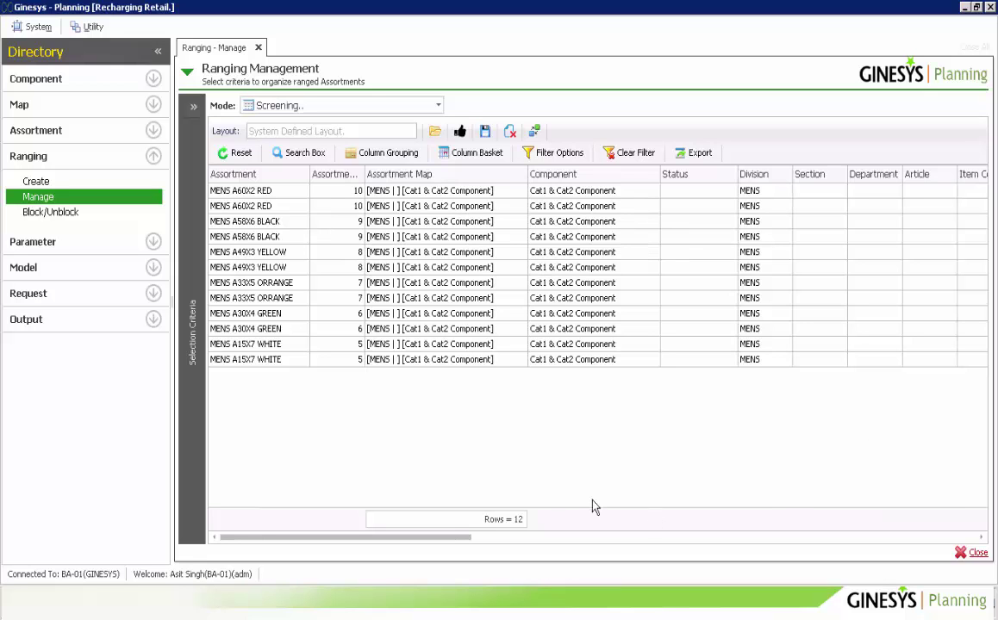
Examine the ranged assortments across all columns, including item categories, site details, replenishment and minimum and maximum quantities.
drag(463, 537, 982, 552)
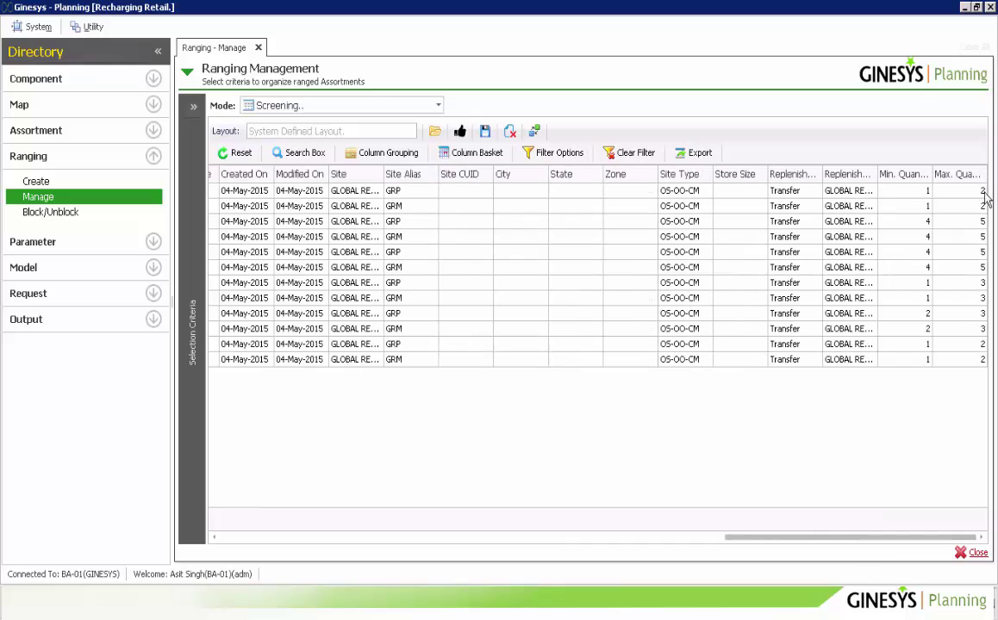
drag(866, 548, 316, 543)
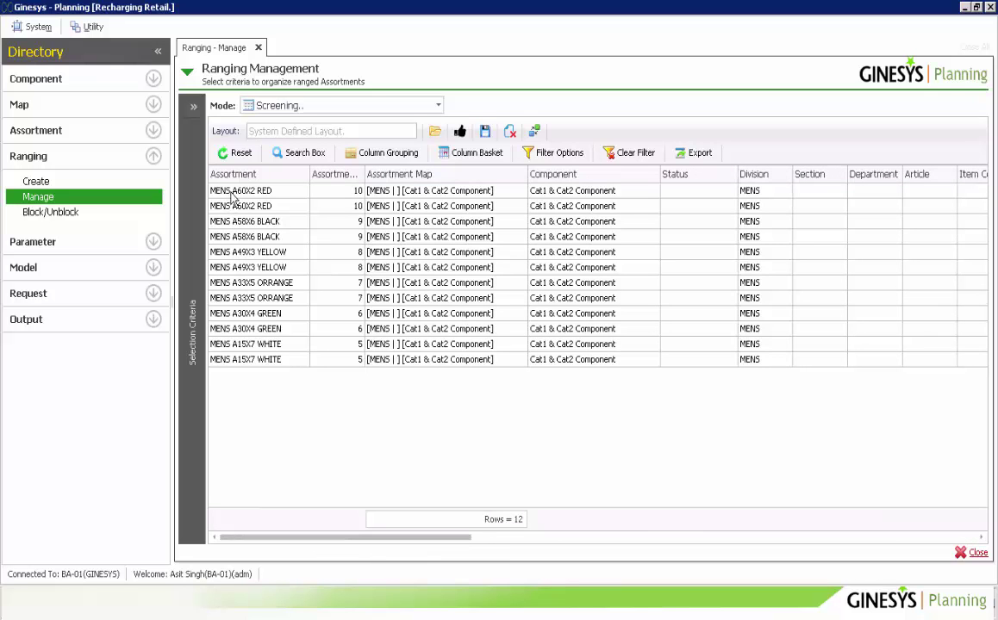
drag(436, 540, 672, 541)
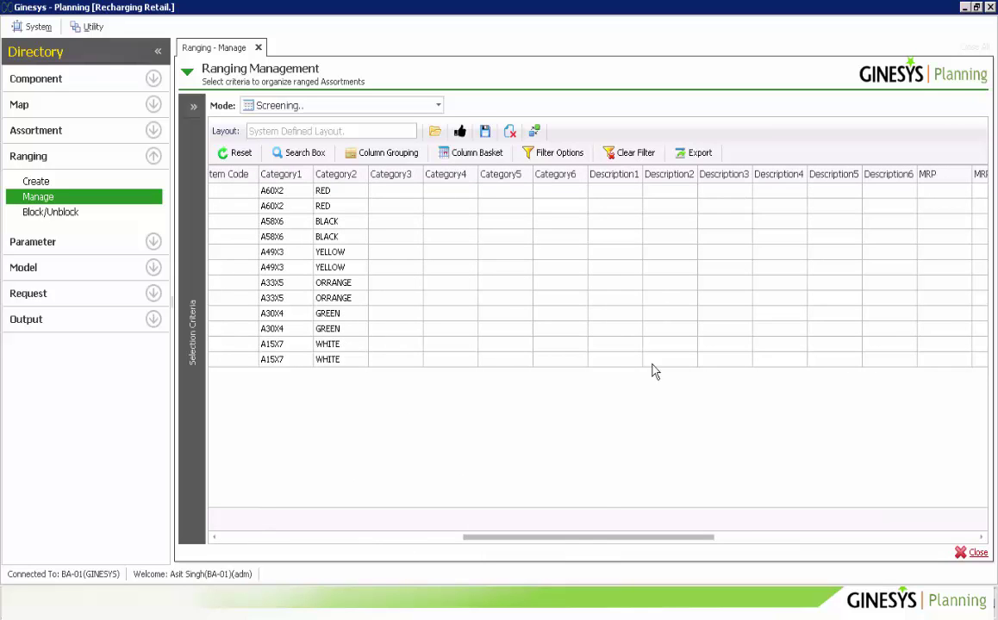
drag(574, 541, 319, 528)
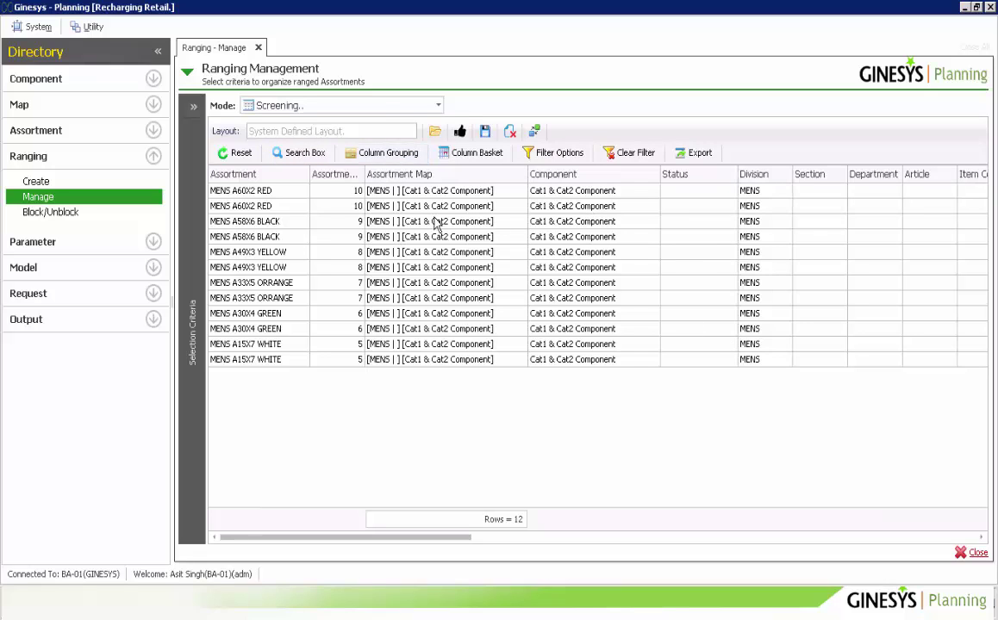
Switch the ranged assortment list to Individual Editing and open the minimum quantity of the first MENS A60X2 RED row.
click(383, 105)
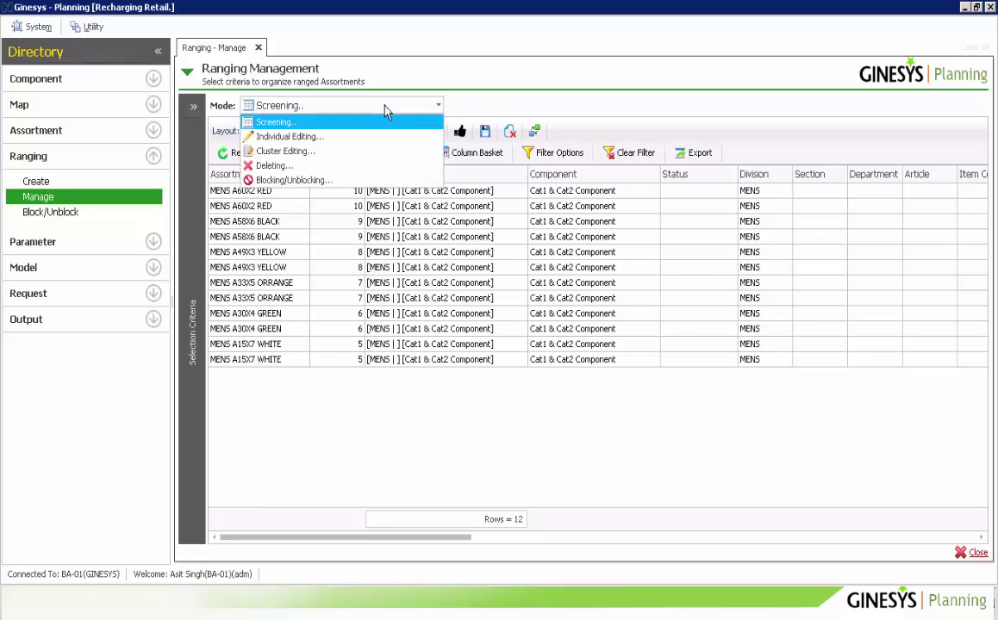
click(293, 137)
drag(396, 511, 993, 533)
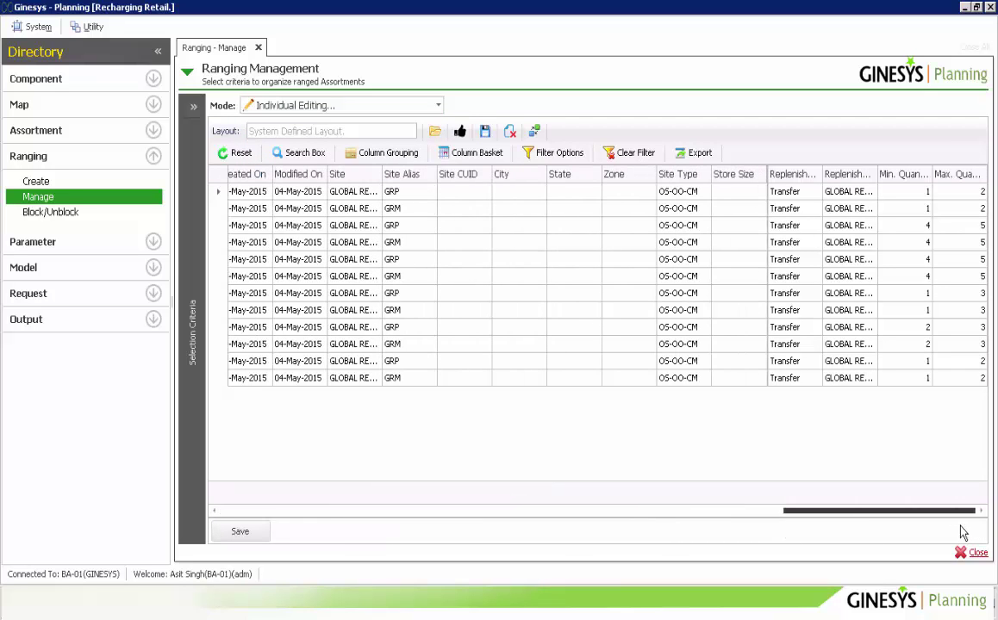
click(922, 191)
drag(888, 508, 234, 518)
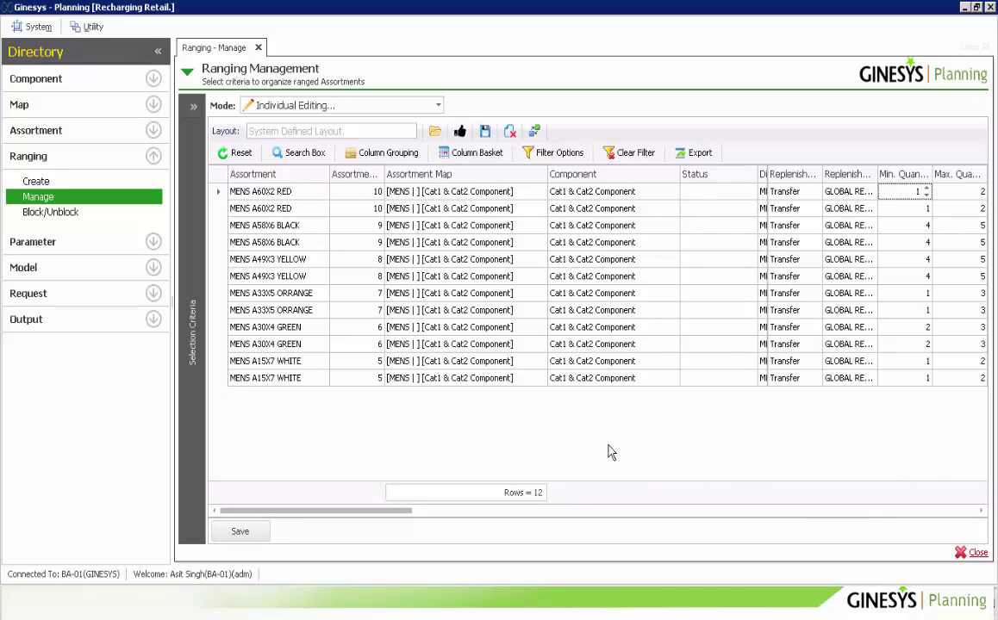
Switch the ranged assortment list to Cluster Editing and look through the other available modes without choosing one.
click(367, 103)
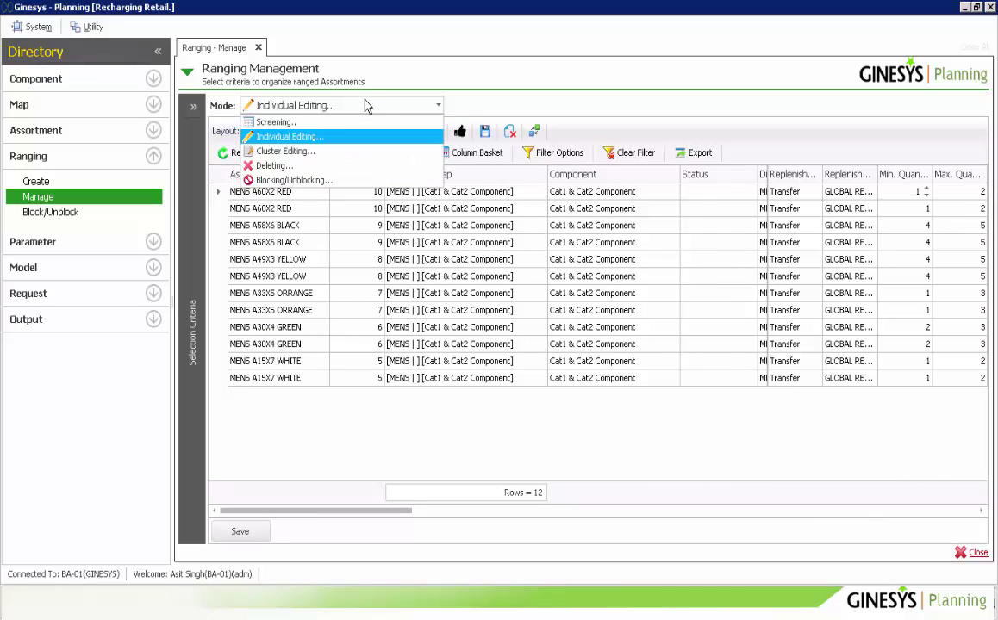
click(293, 152)
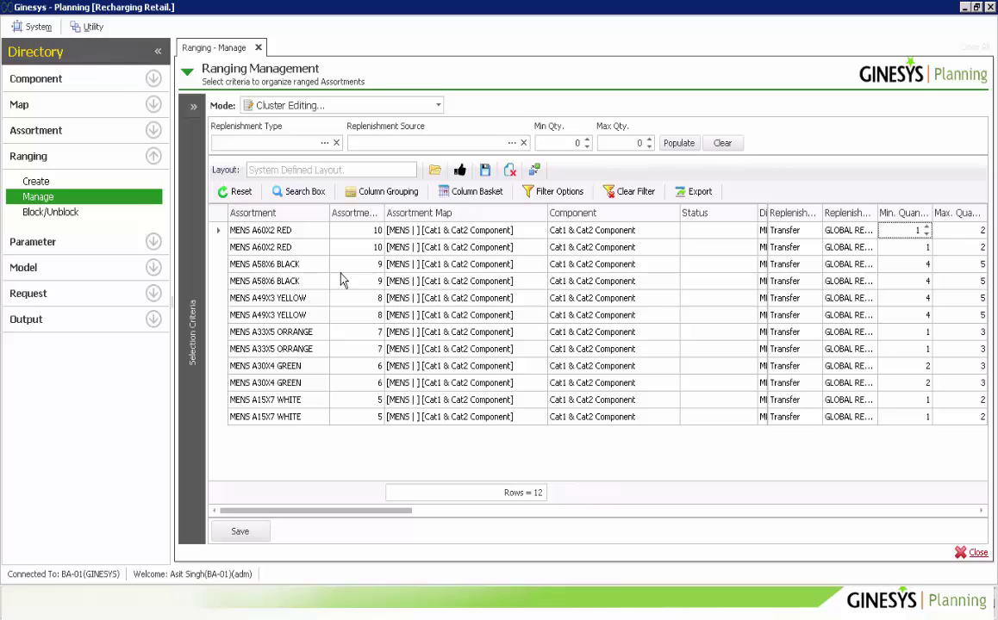
click(320, 103)
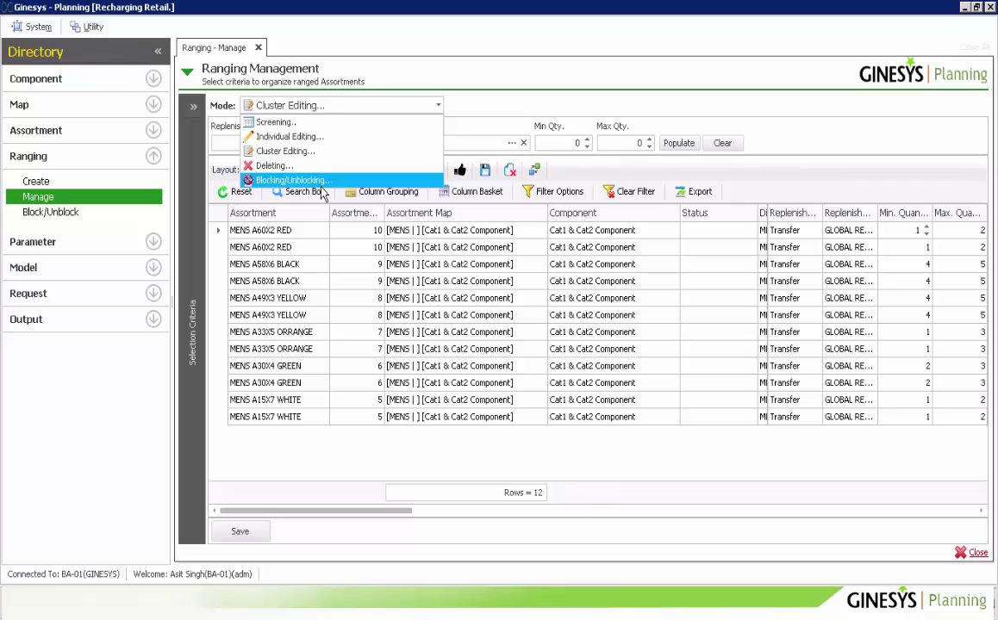
click(471, 108)
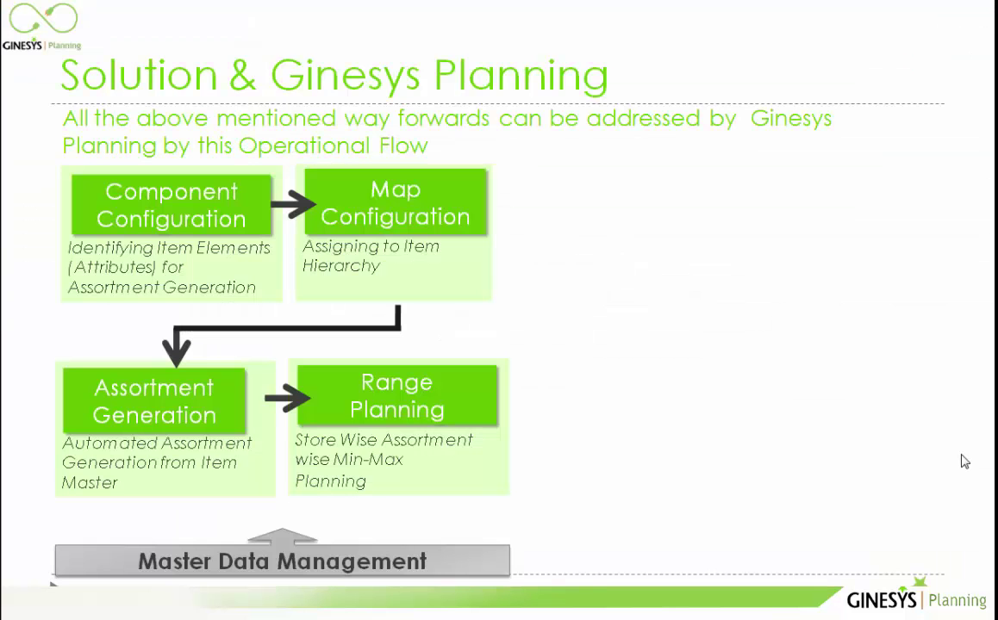
click(680, 324)
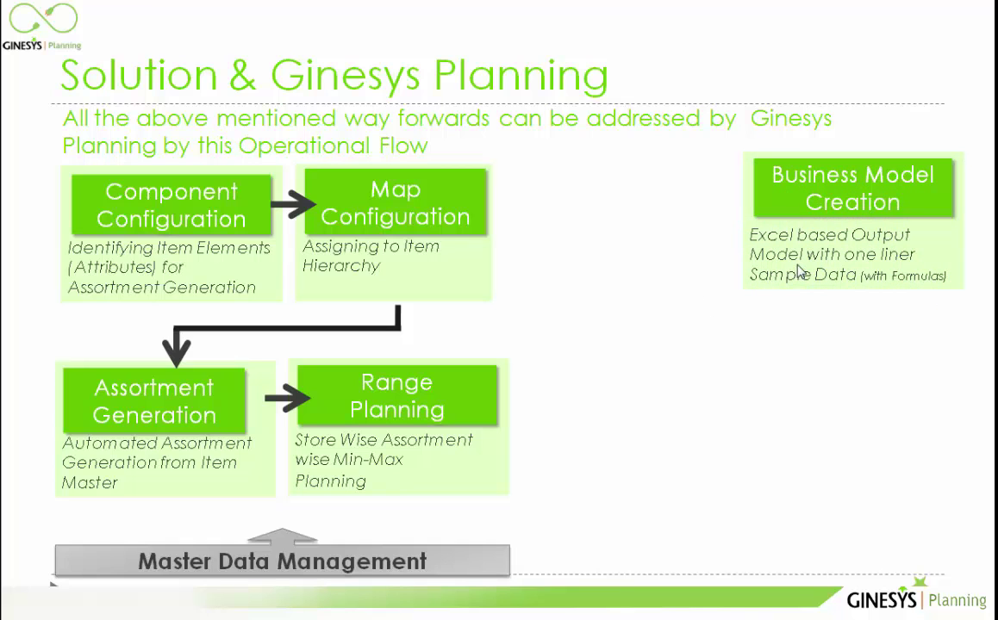
click(751, 243)
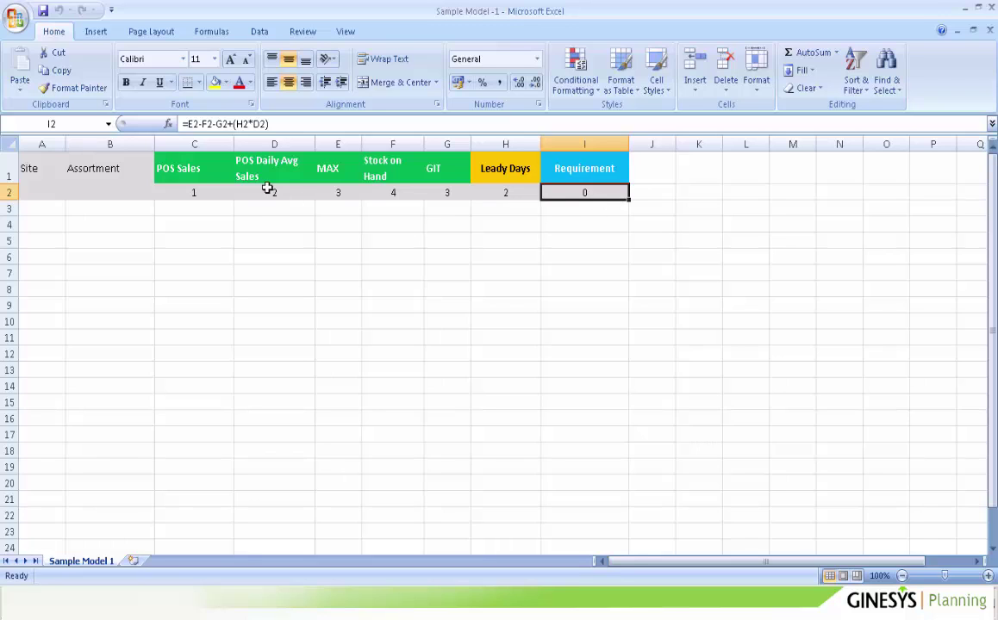
In the Sample Model -1 workbook, review the header row cell by cell, from Site and POS Sales through Leady Days to Requirement.
click(9, 168)
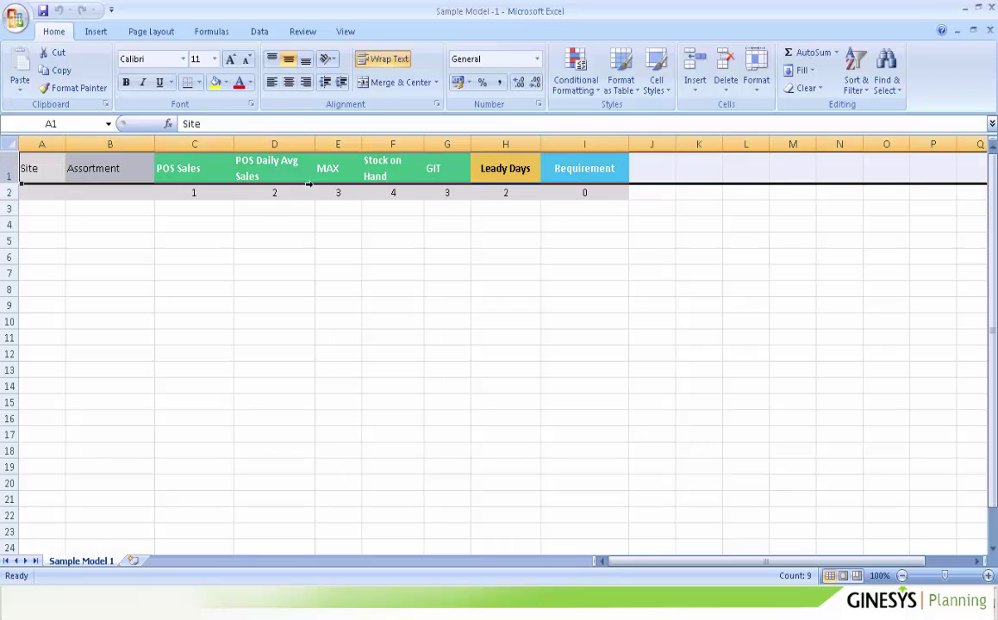
click(29, 164)
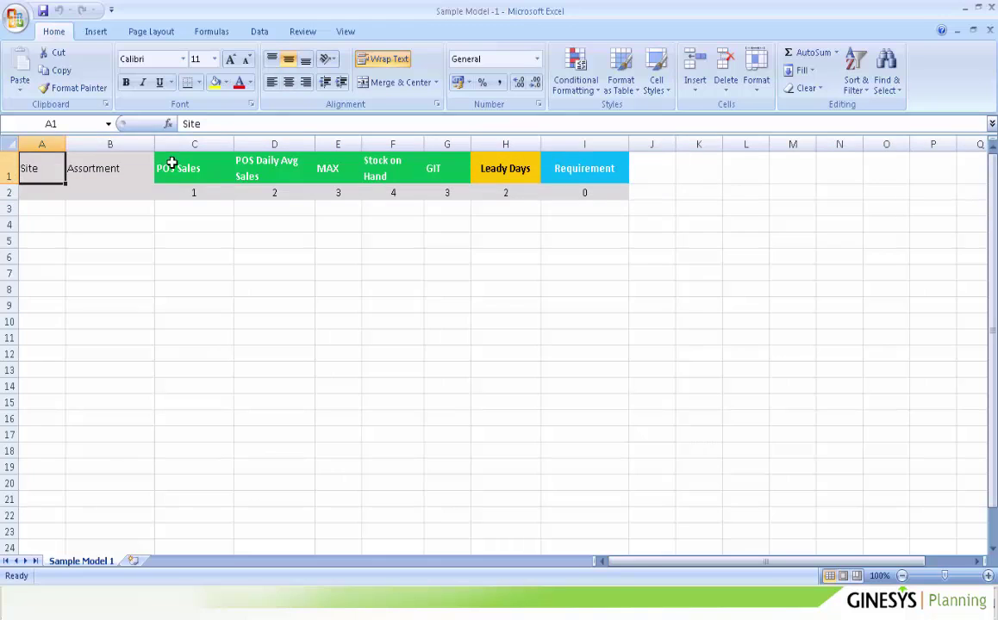
click(172, 163)
click(274, 166)
click(349, 163)
click(392, 165)
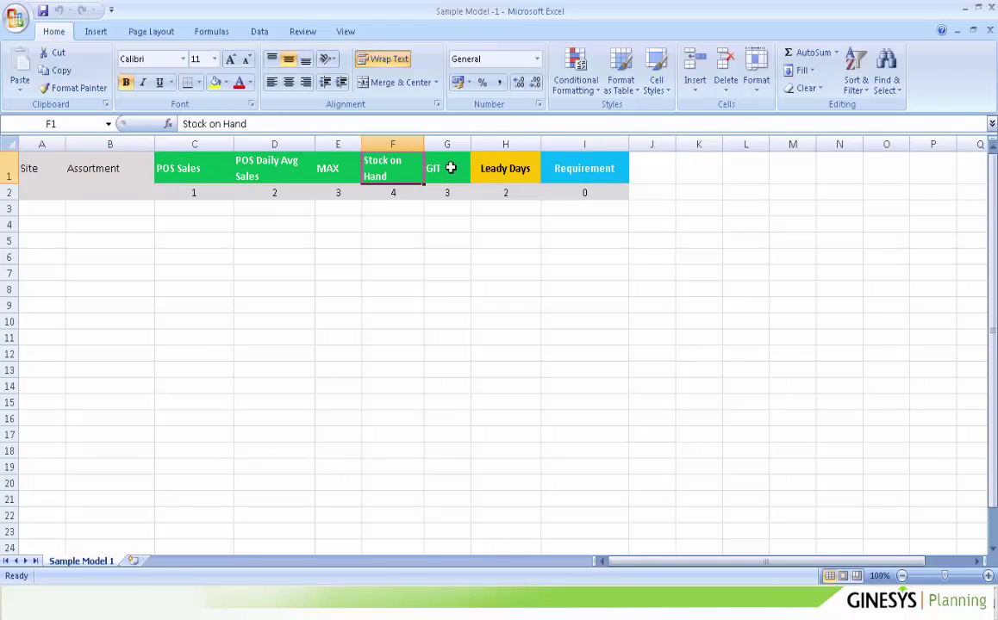
click(448, 168)
click(158, 172)
click(271, 161)
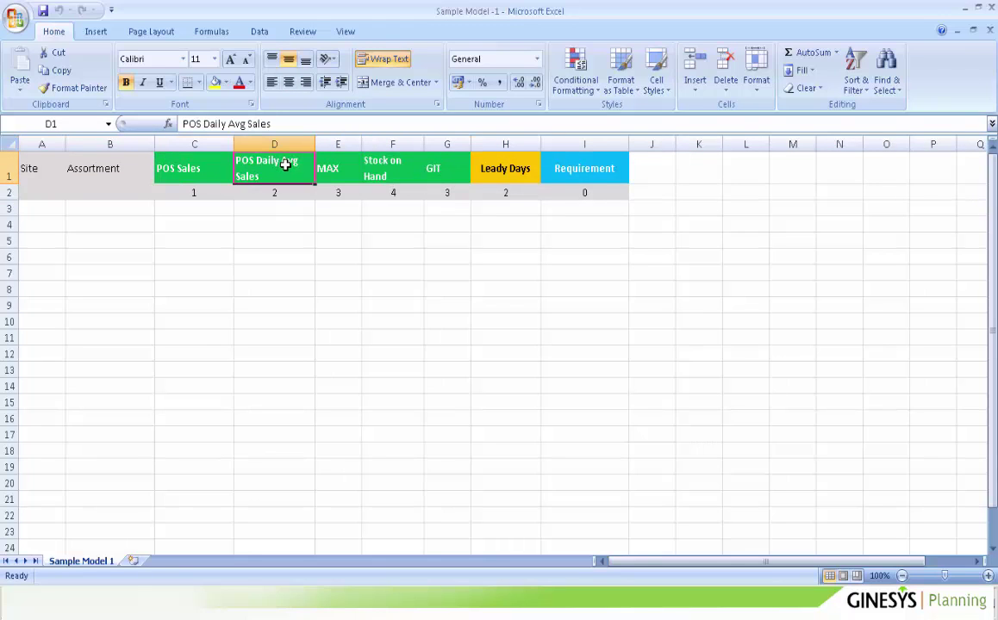
click(350, 167)
click(395, 170)
click(450, 173)
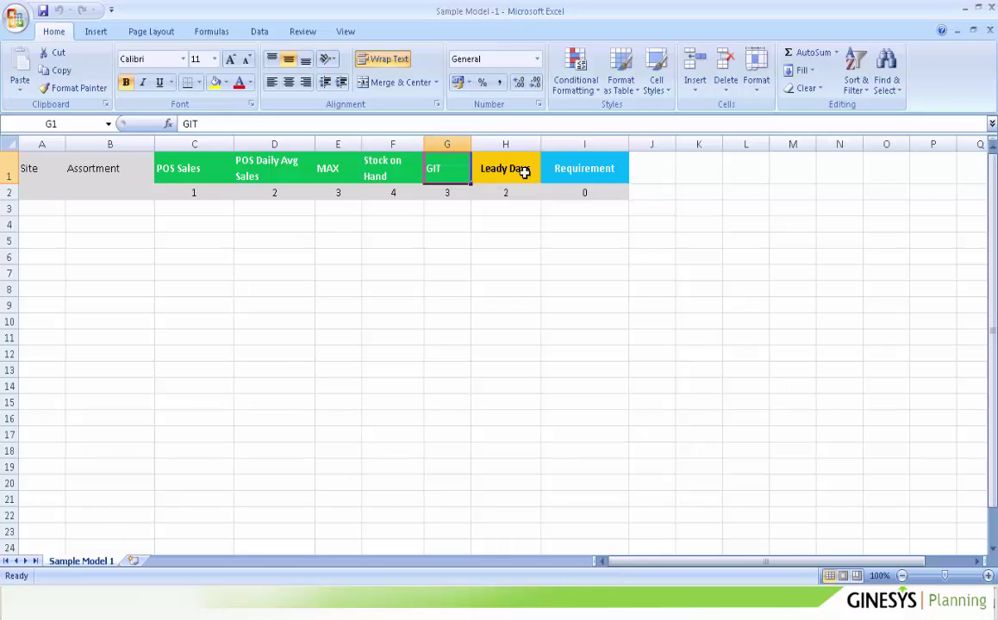
click(519, 172)
click(562, 163)
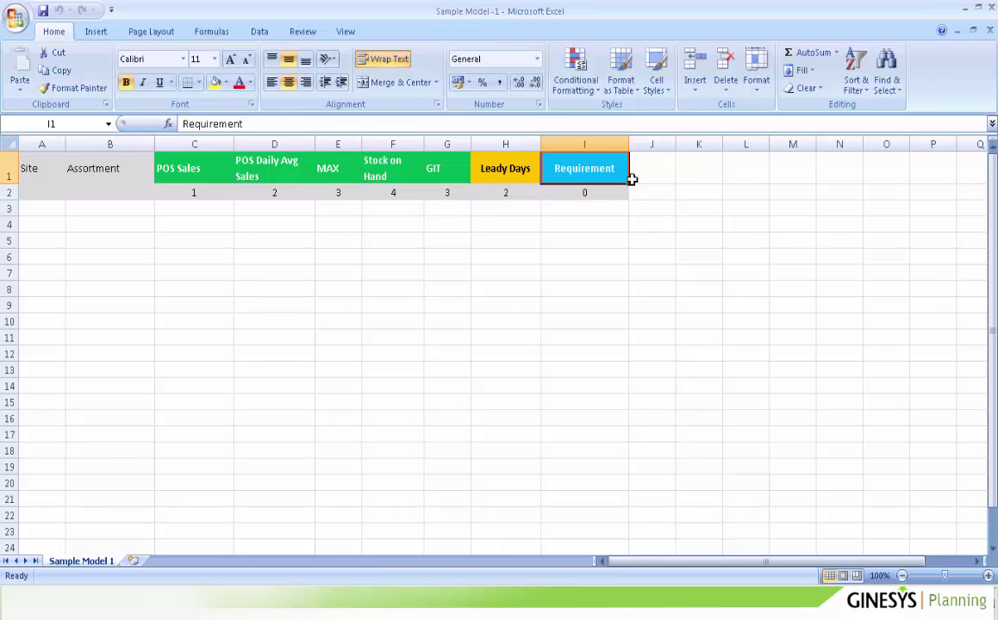
Inspect the Requirement formula in I2 without changing it, along with the headers POS Sales to GIT and Leady Days.
click(594, 193)
double_click(603, 193)
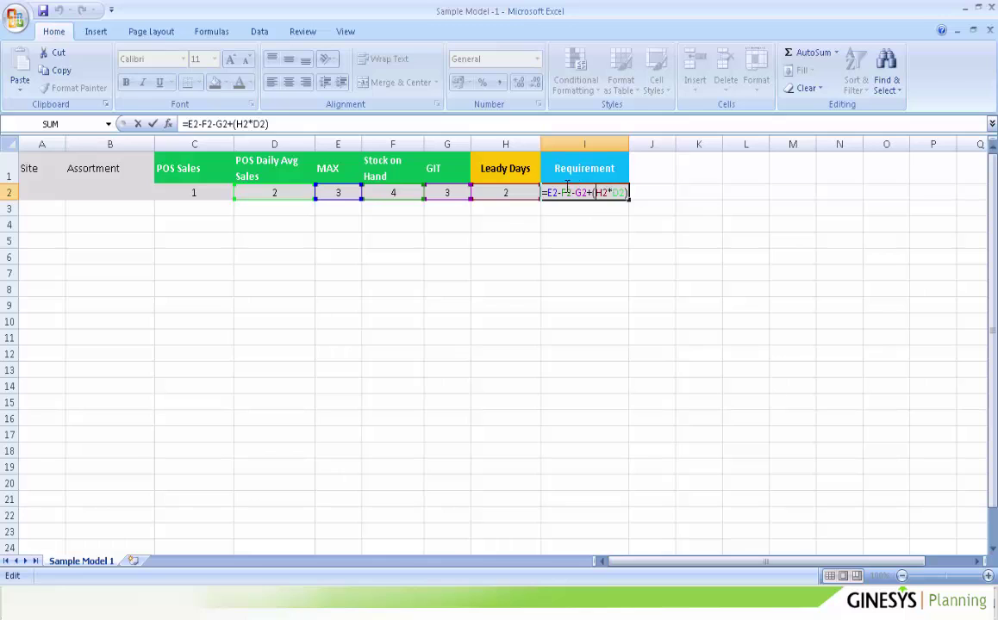
key(Escape)
drag(446, 192, 455, 168)
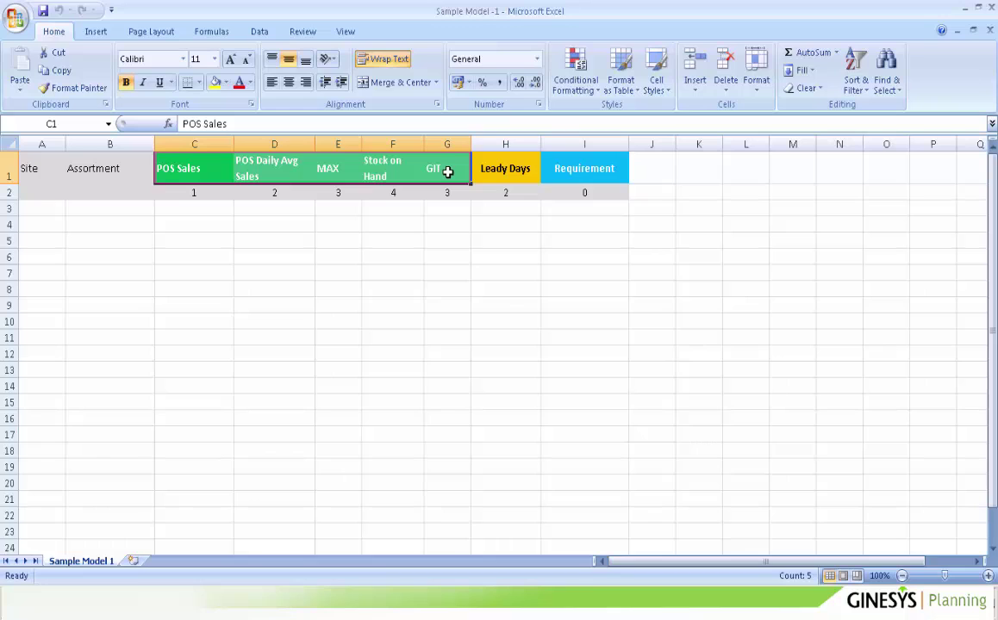
click(515, 164)
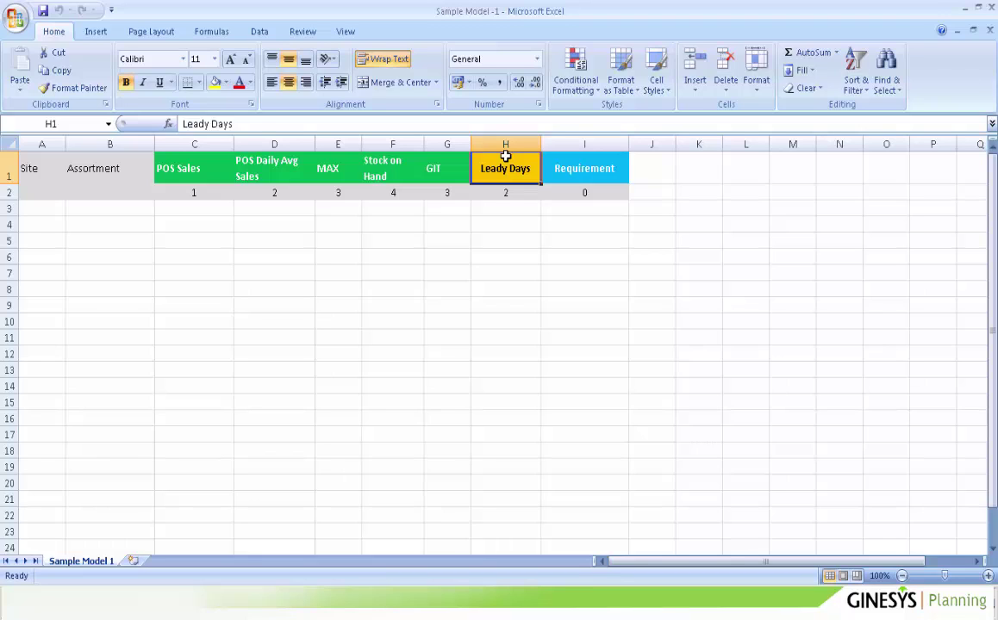
click(562, 193)
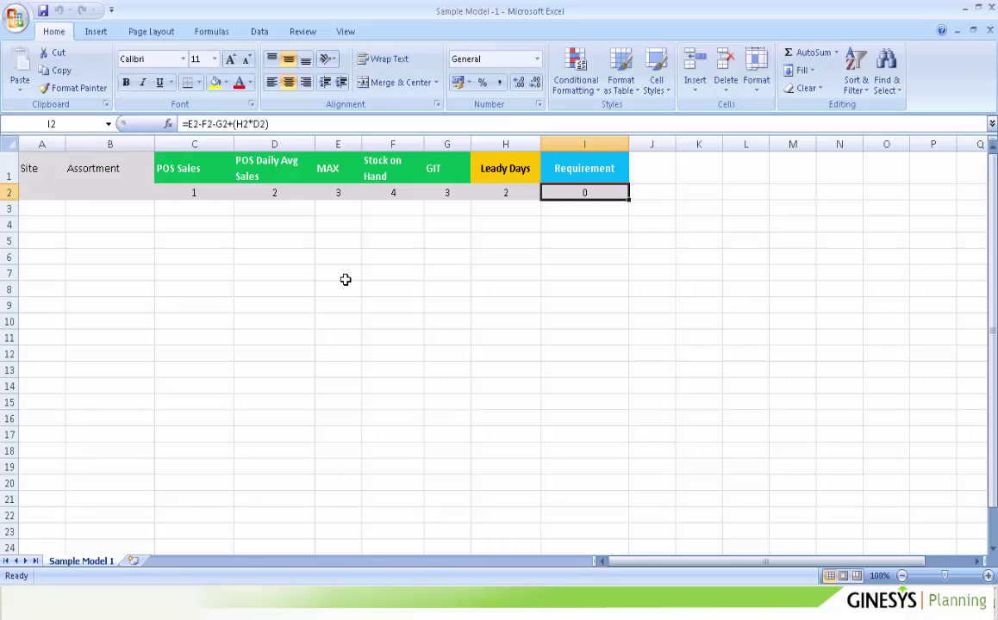
Switch to Ginesys Planning and name the new model "sampe Model 0001" with the description "Demo".
key(alt+Tab)
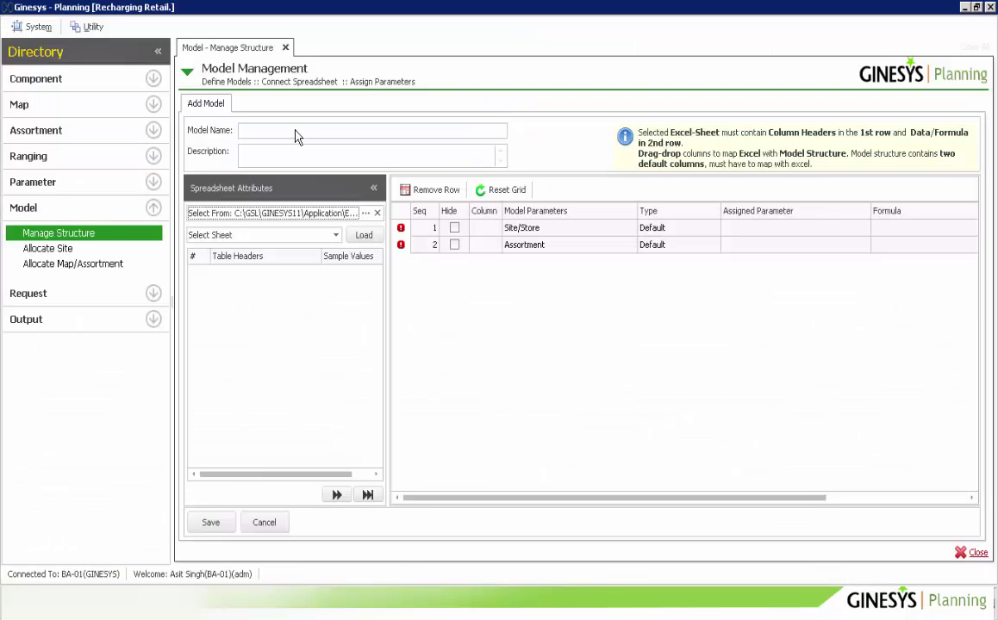
click(295, 133)
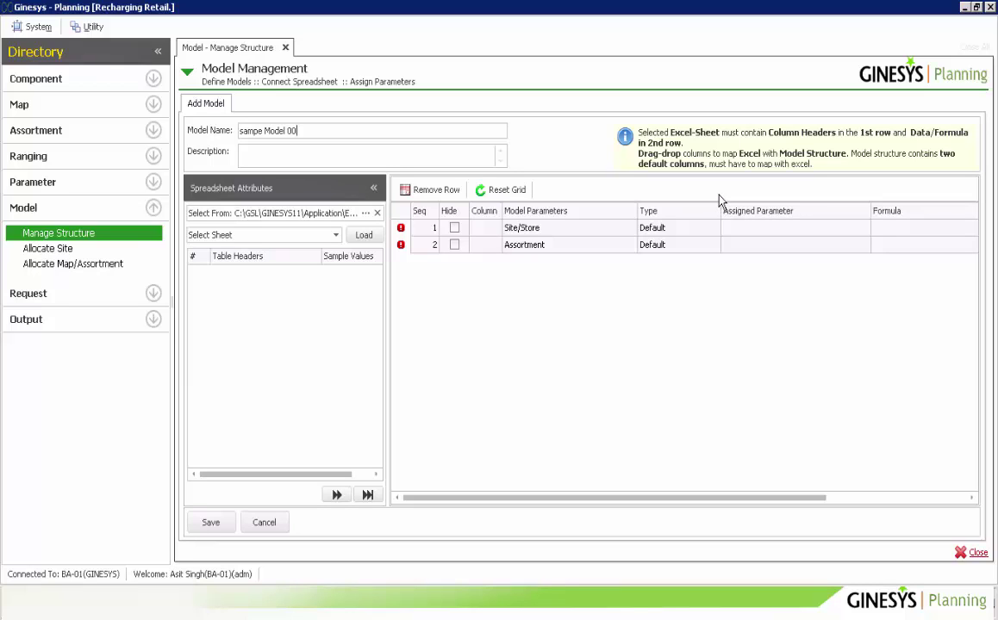
key(Tab)
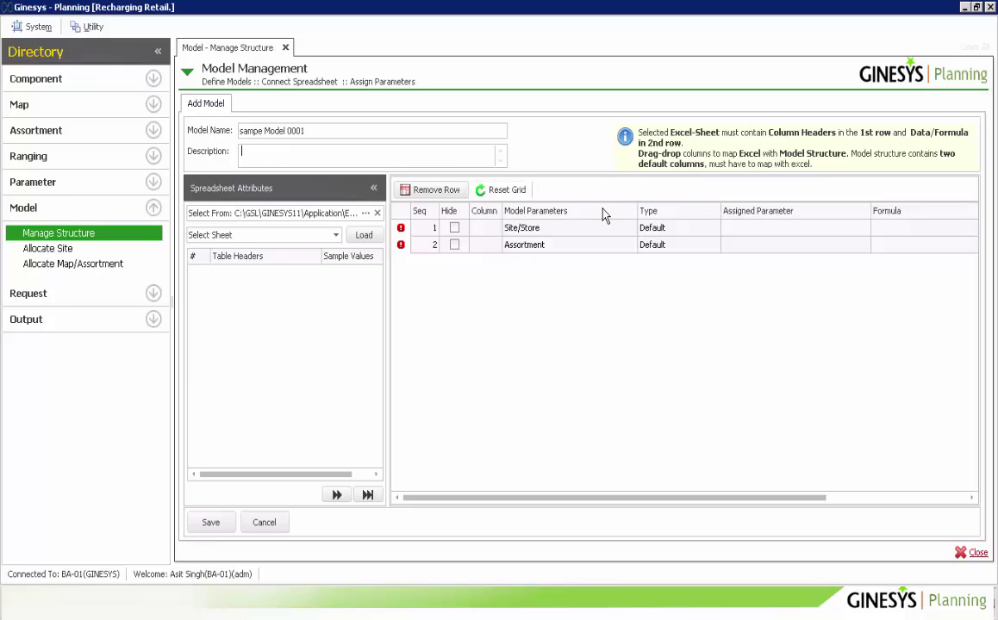
text(Demo)
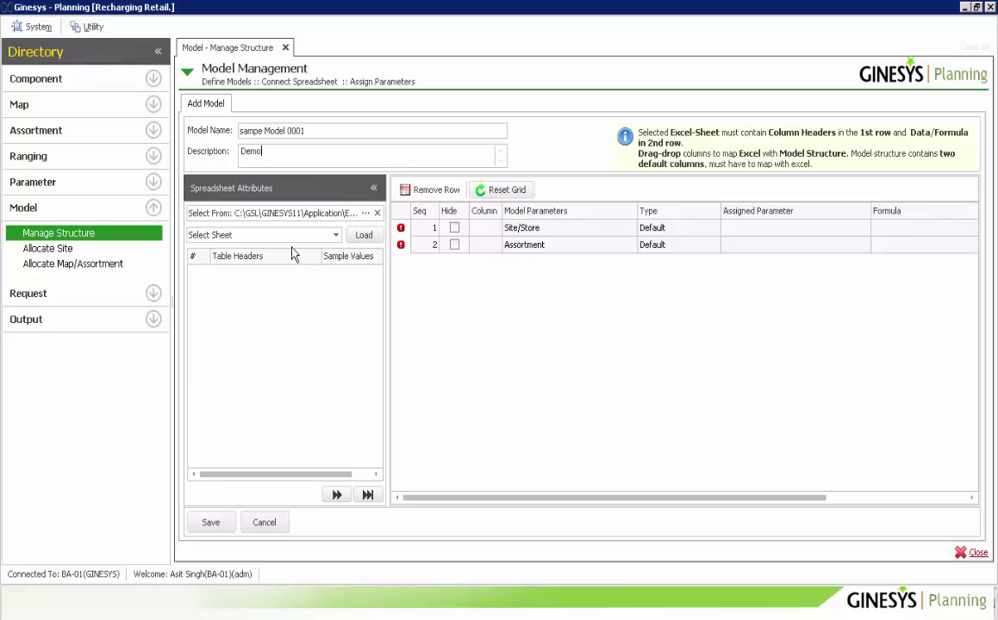
Connect the Sample Model -1 spreadsheet to the model and load the table headers from the sheet Sample Model 1.
click(365, 213)
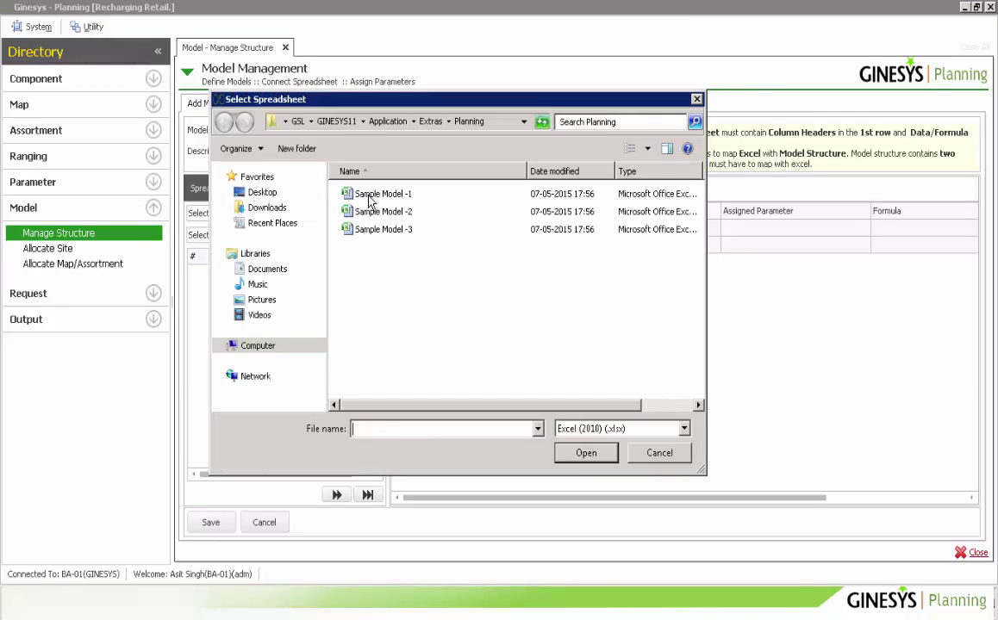
click(373, 196)
double_click(375, 199)
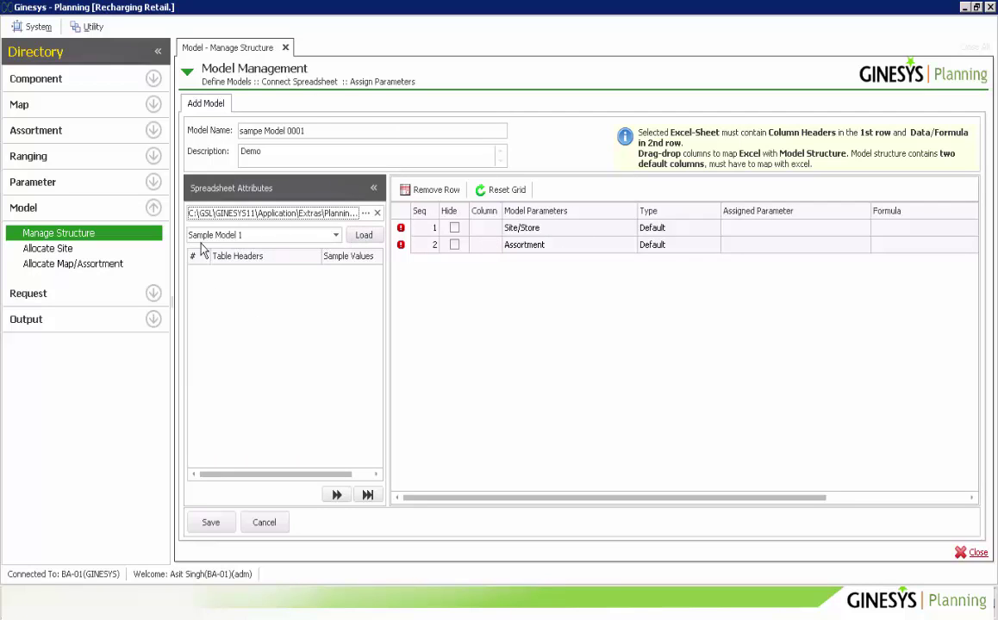
click(366, 236)
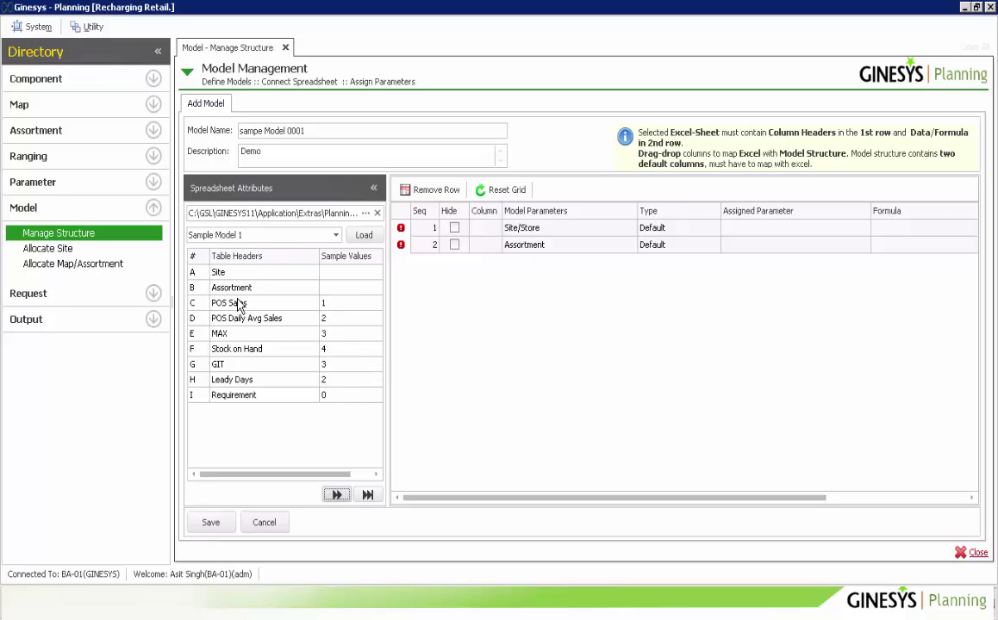
Add all remaining spreadsheet headers, POS Sales through Requirement, to the model structure and narrow the Model Parameters column.
click(367, 495)
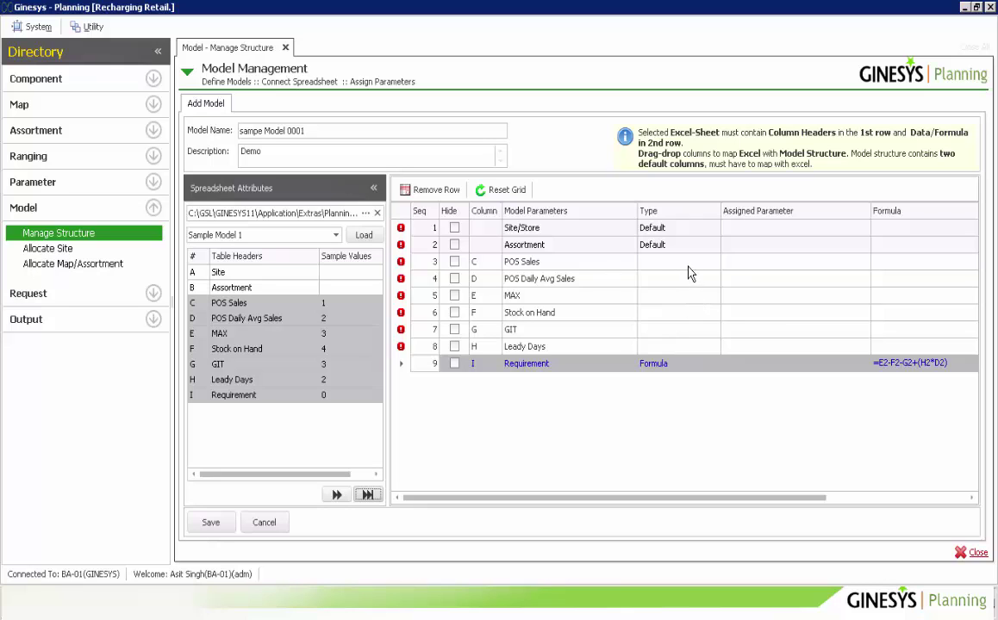
drag(760, 498, 788, 499)
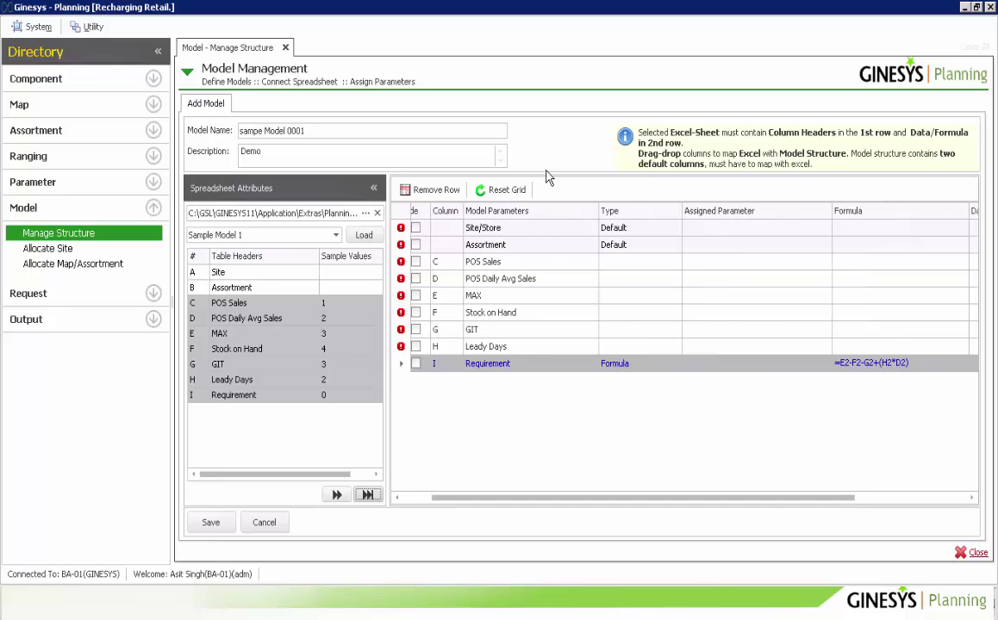
drag(599, 211, 553, 210)
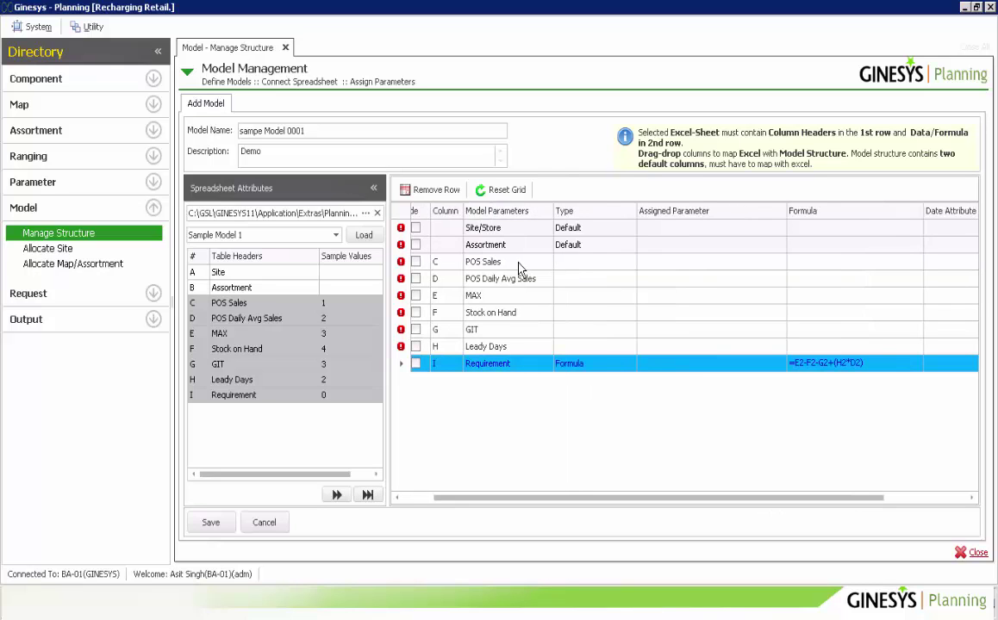
Map the default parameter Site/Store to spreadsheet column A and Assortment to column B.
click(455, 228)
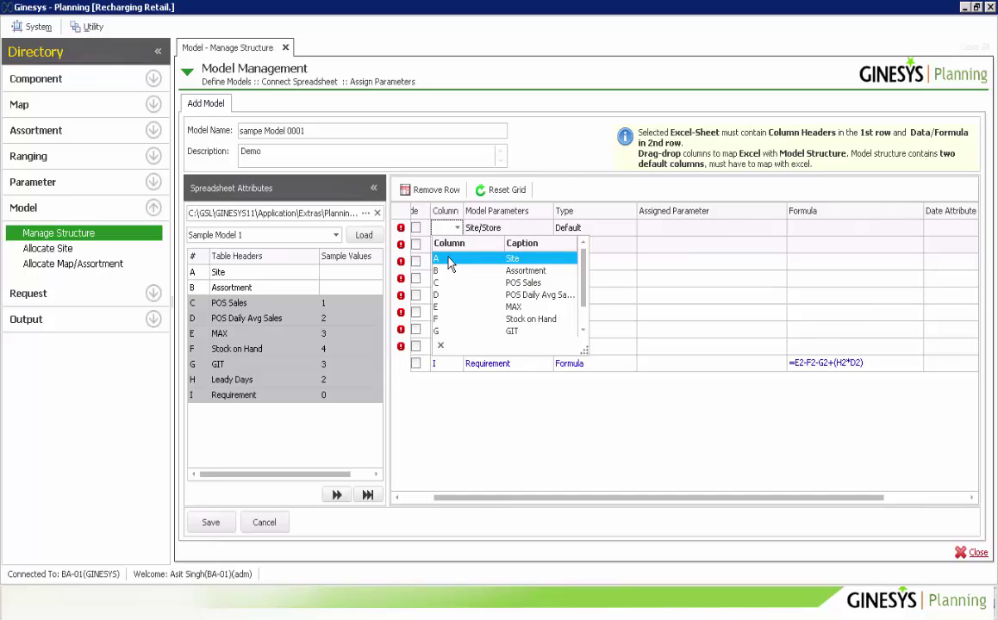
click(446, 258)
click(448, 246)
click(457, 291)
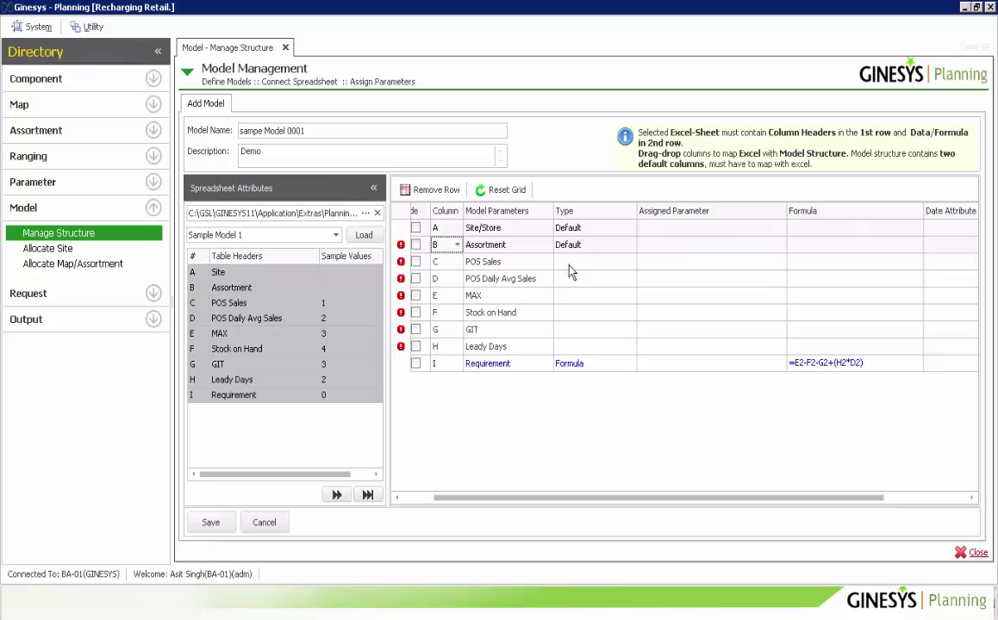
Set the POS Sales parameter's type to System and assign it the POS Sale Qty parameter.
click(601, 266)
click(564, 304)
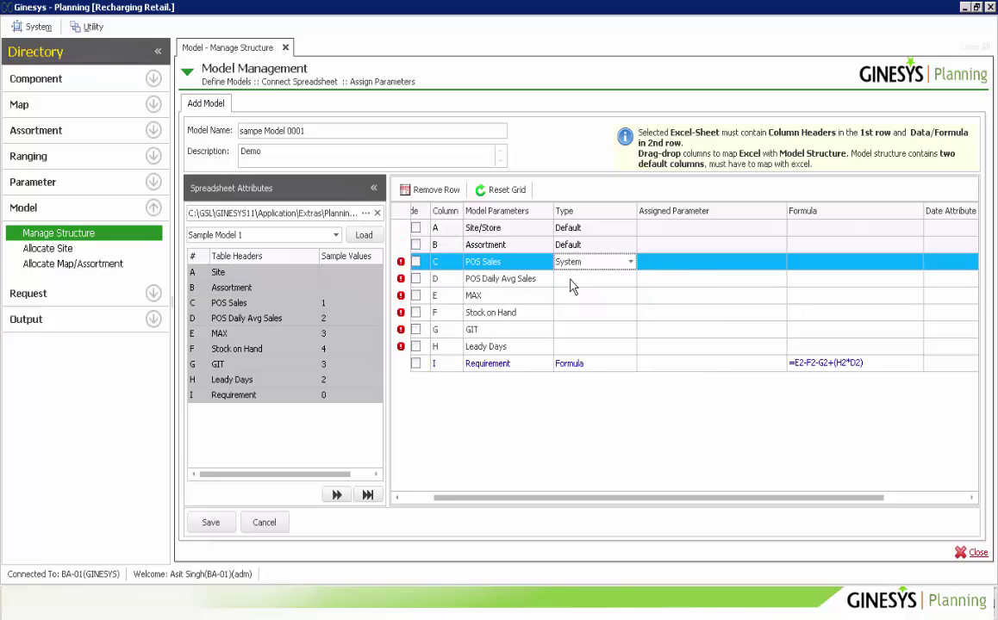
click(735, 263)
click(780, 262)
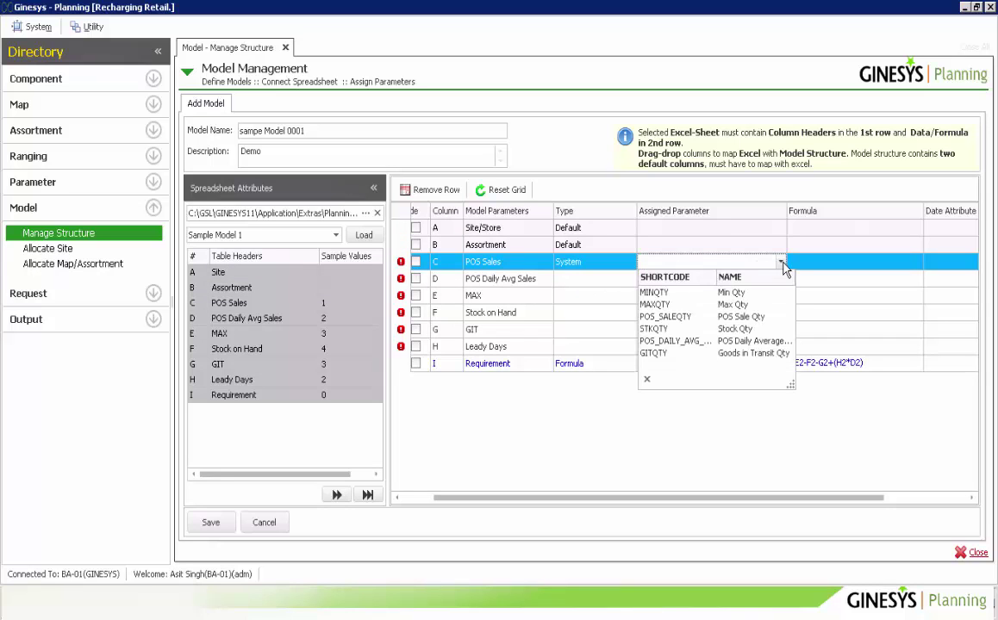
click(663, 318)
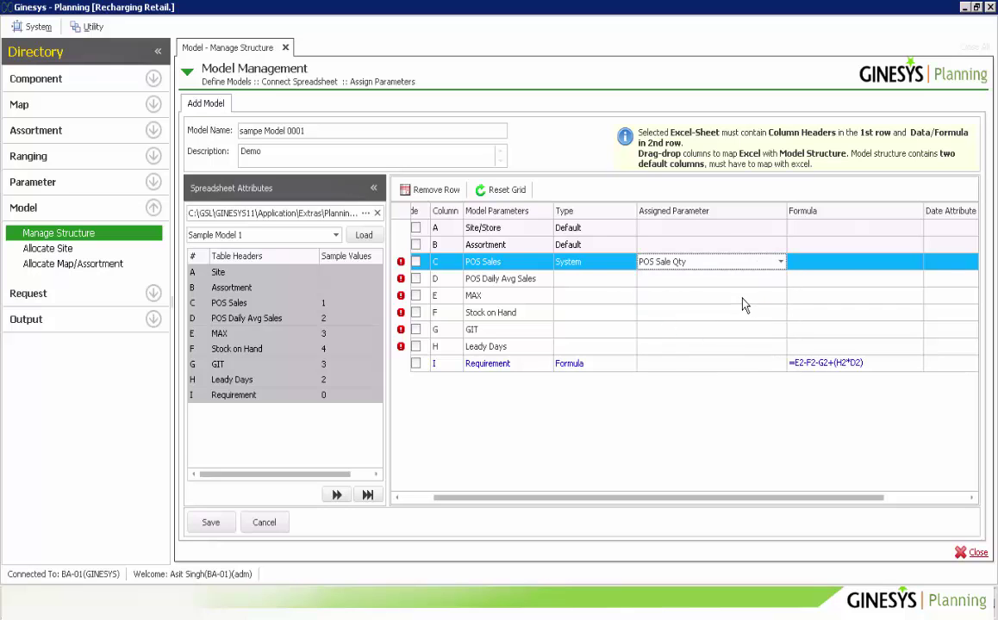
Set the date attribute of the POS Sales row to recent data within the last 1 Months.
drag(844, 509, 936, 505)
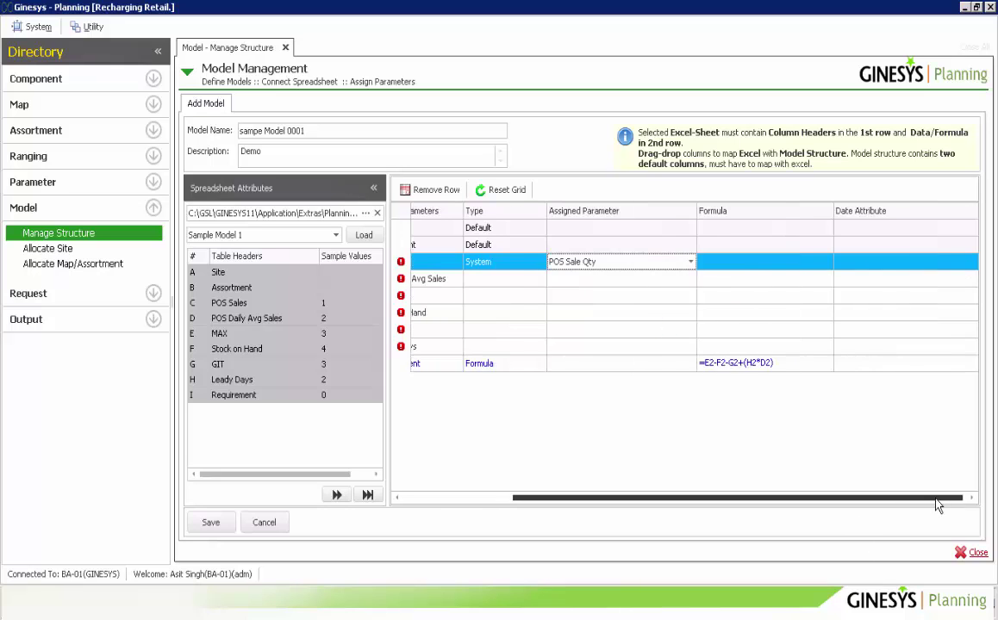
click(946, 268)
click(971, 262)
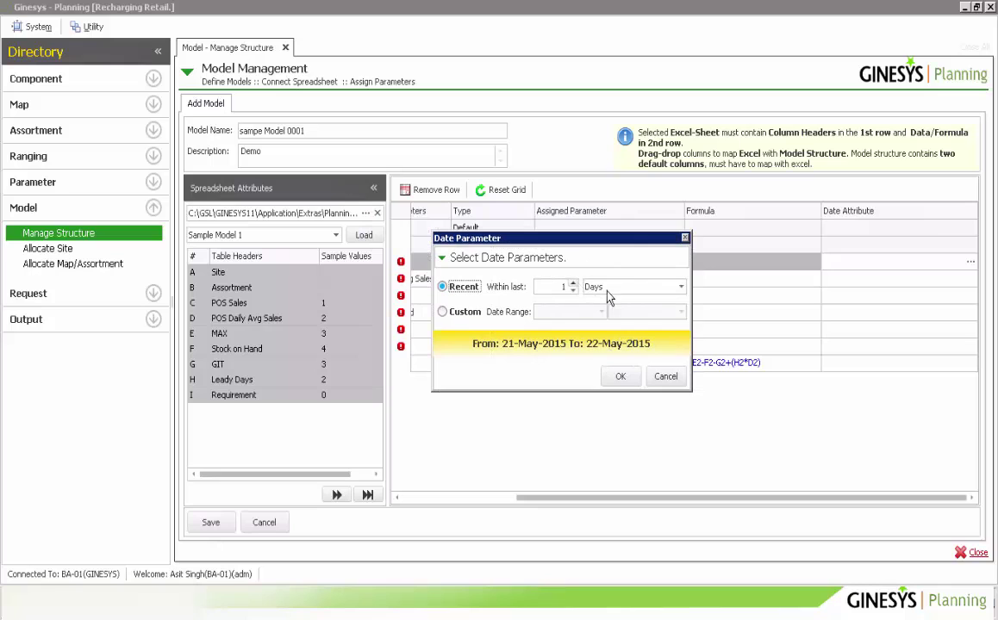
click(680, 287)
click(617, 343)
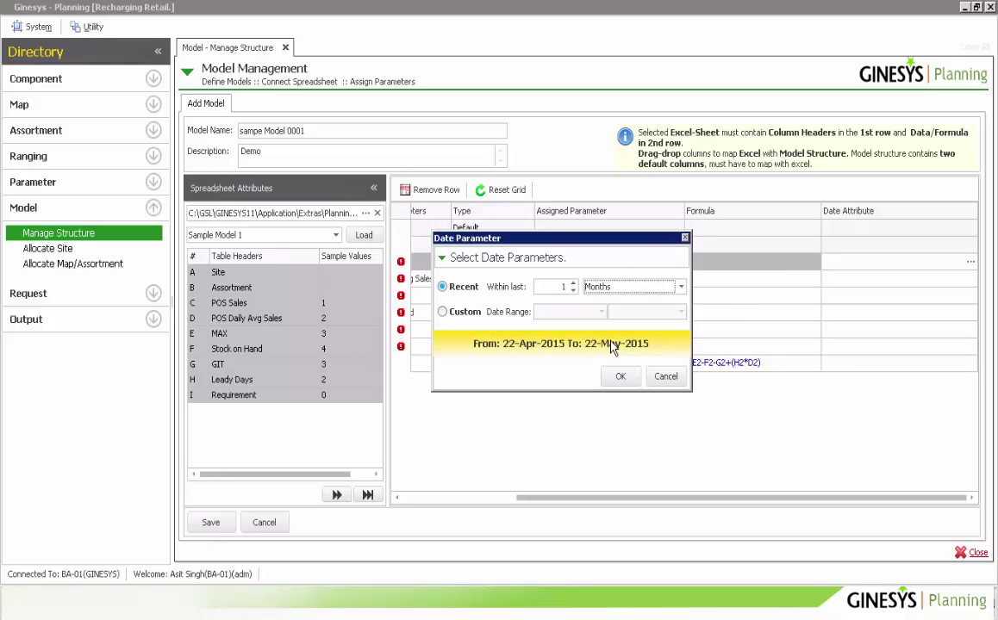
click(617, 380)
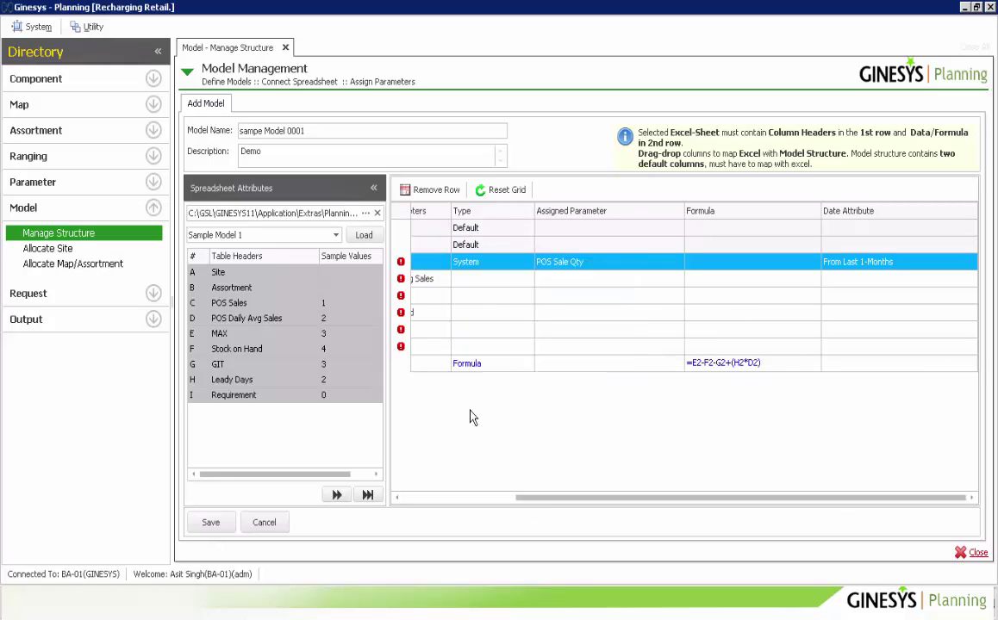
Set the POS Daily Avg Sales parameter's type to System and assign it POS Daily Average Sale Quantity.
click(479, 281)
click(461, 320)
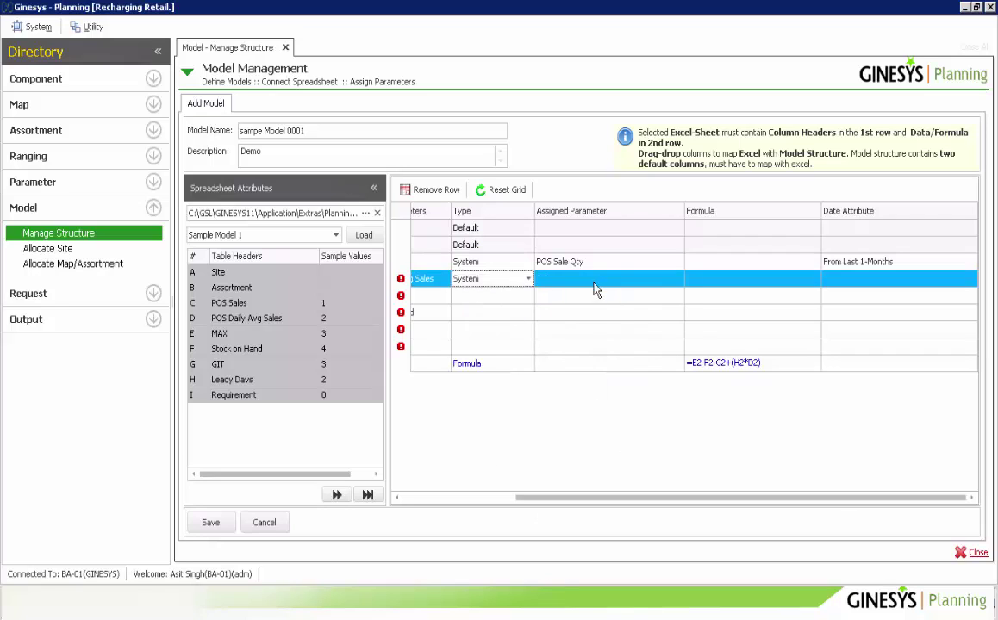
click(593, 282)
click(579, 352)
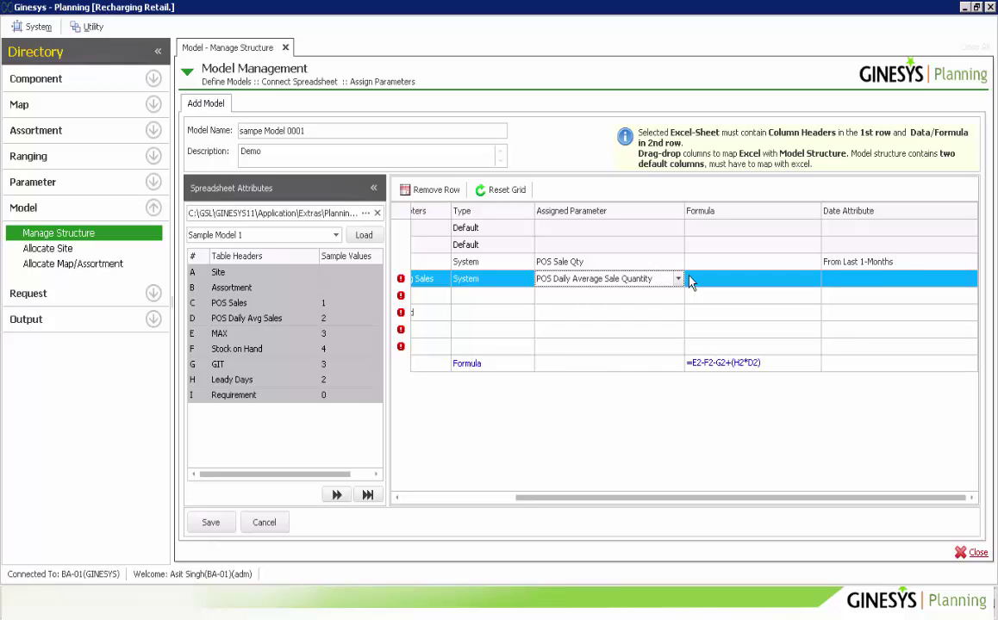
Set the date attribute of the POS Daily Avg Sales row to recent data within the last 1 Months.
click(715, 280)
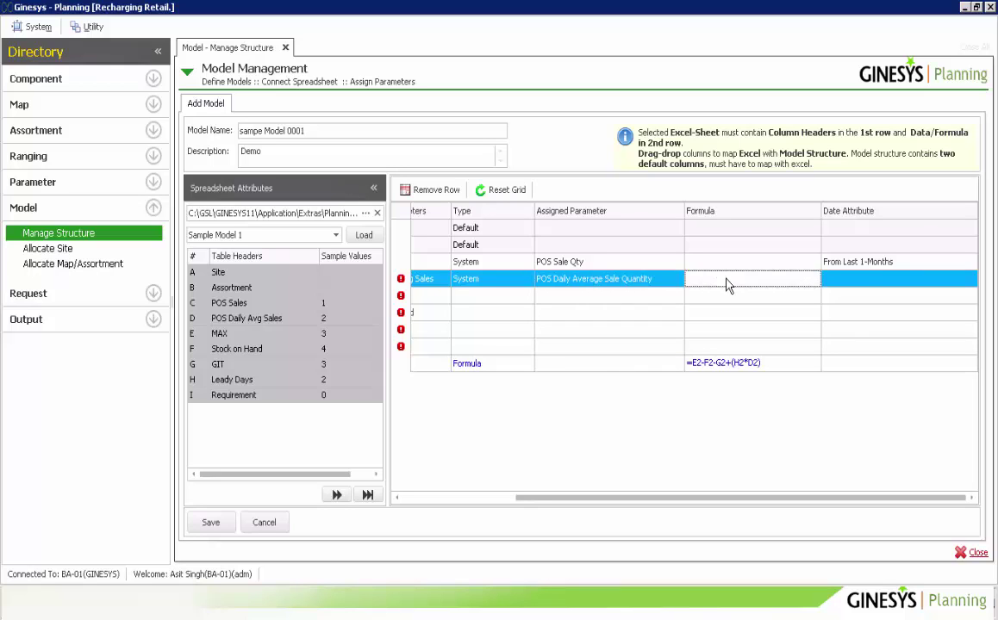
click(900, 280)
click(970, 281)
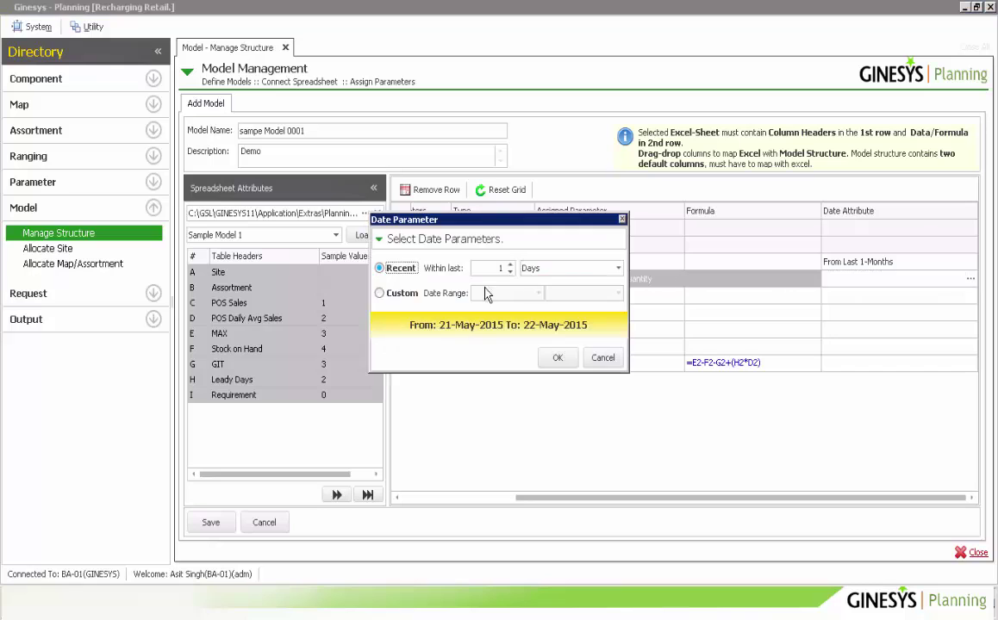
click(569, 268)
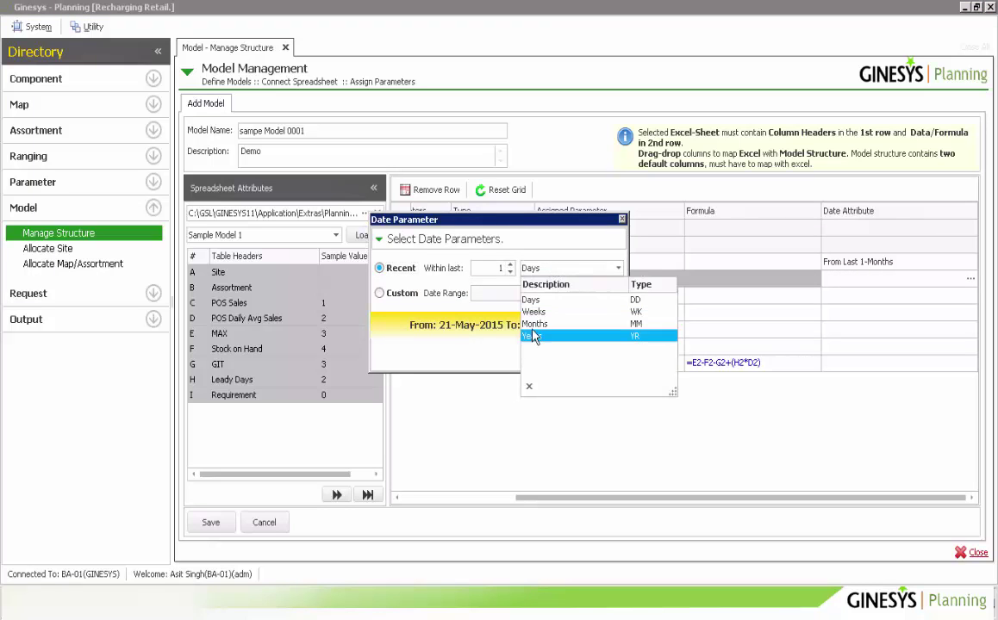
click(538, 329)
click(554, 359)
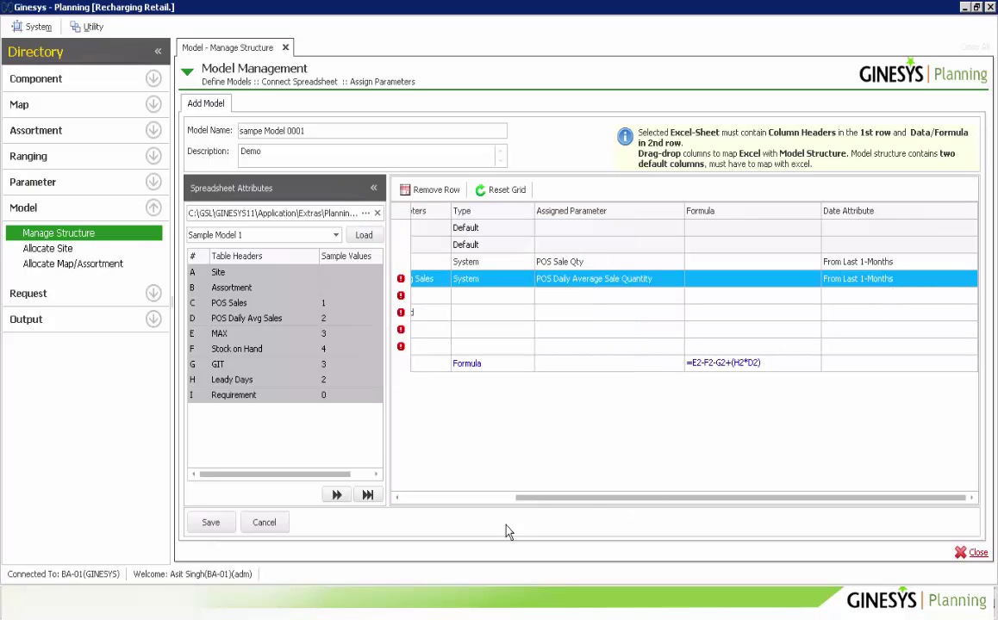
Set the MAX parameter's type to System and assign it the Max Qty parameter.
click(423, 499)
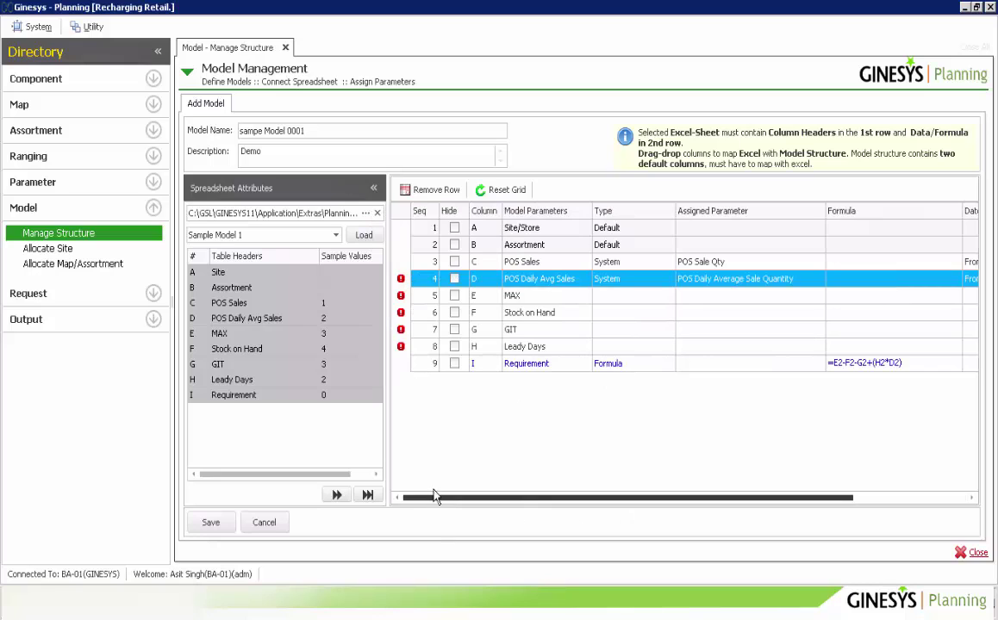
click(608, 296)
click(607, 337)
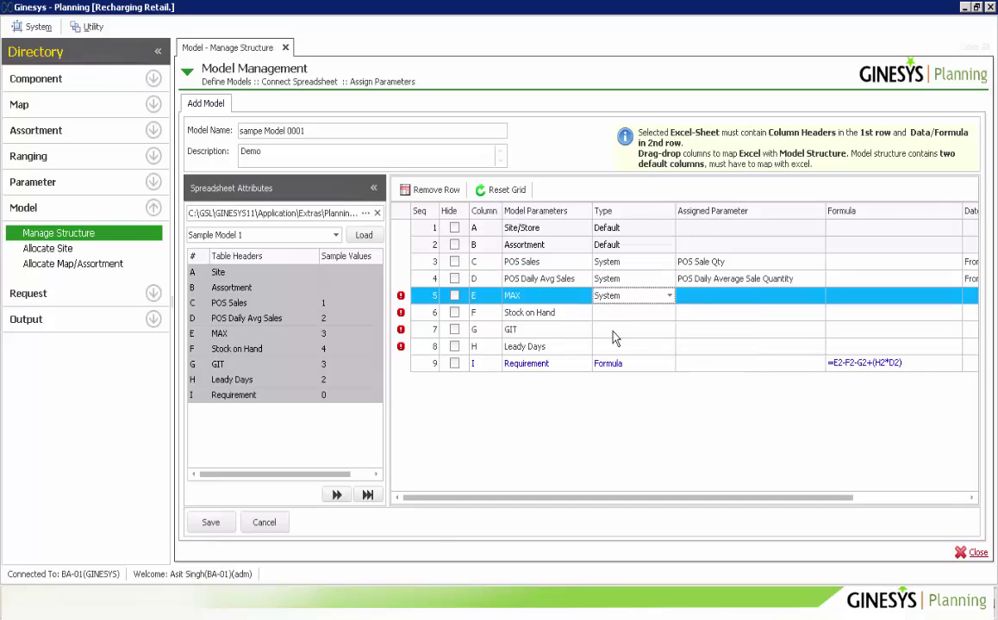
click(710, 299)
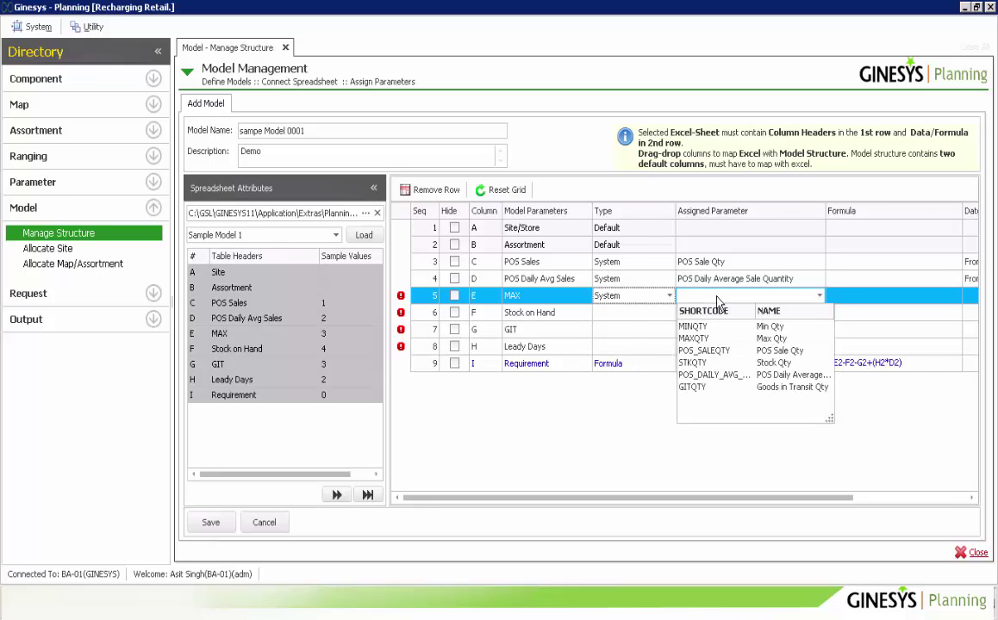
click(694, 339)
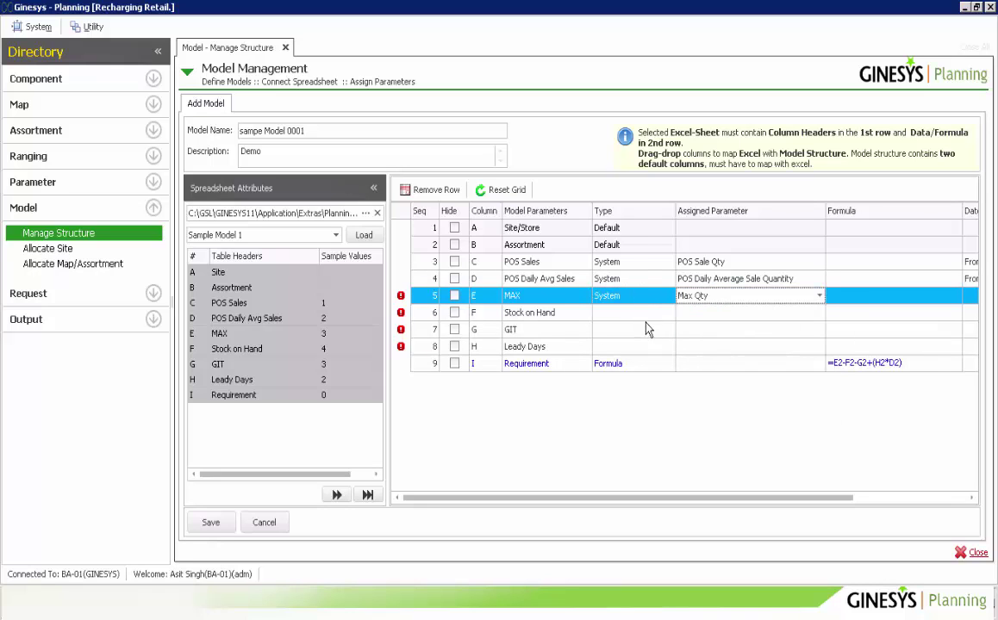
Set the Stock on Hand parameter's type to System and assign it the Stock Qty parameter.
click(621, 313)
click(613, 355)
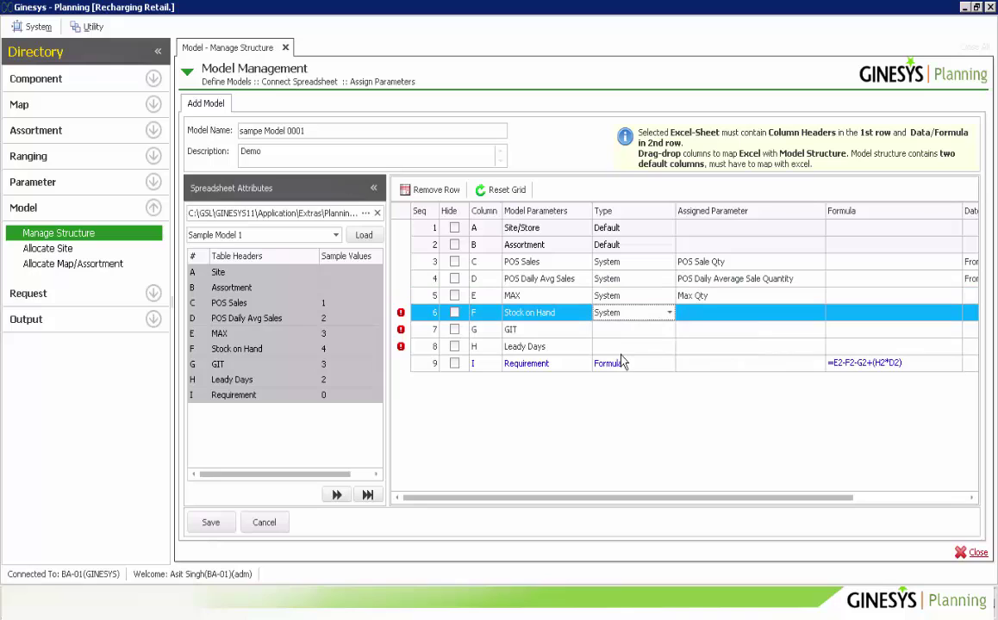
click(709, 313)
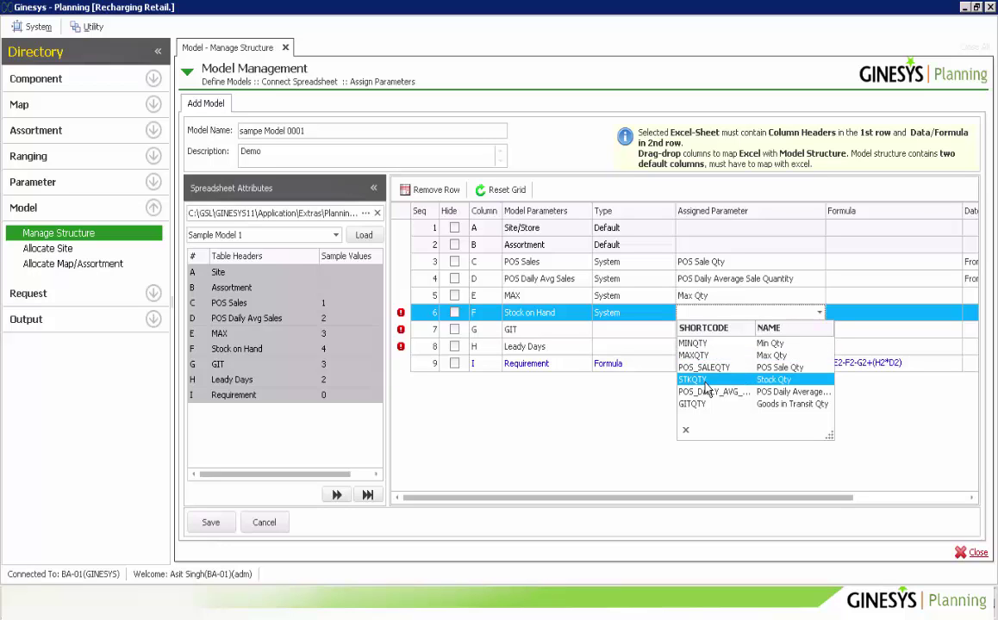
click(694, 379)
Set the GIT parameter's type to System and assign it the Goods in Transit Qty parameter.
click(646, 330)
click(634, 373)
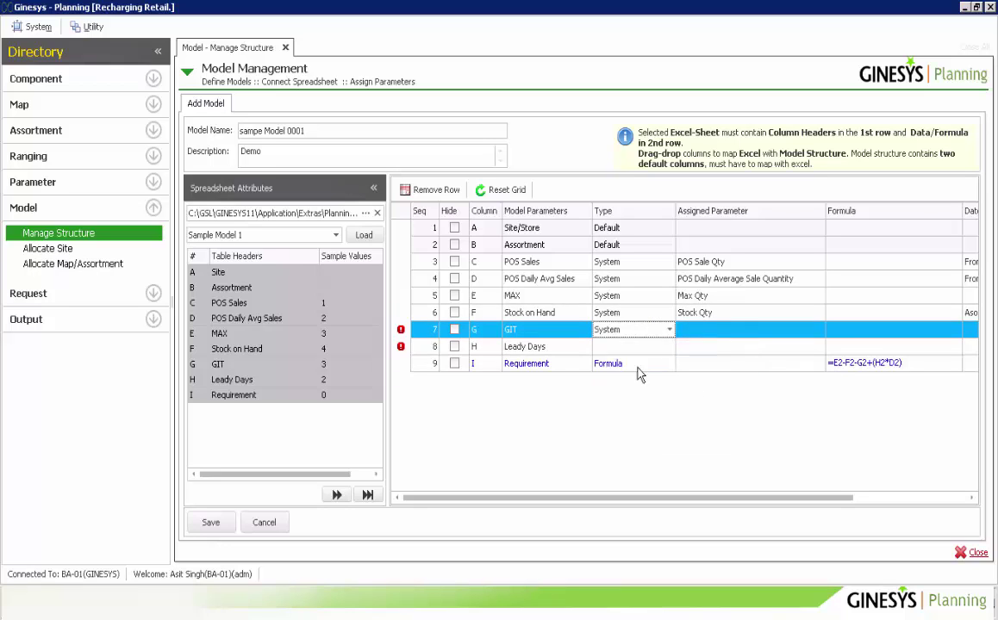
click(659, 330)
click(694, 421)
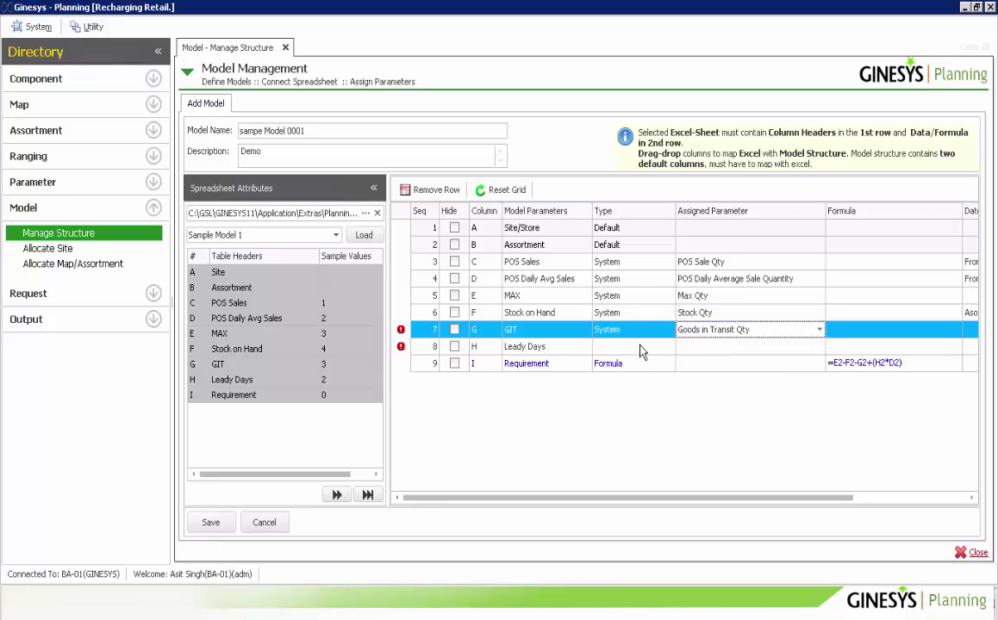
Set the Leady Days parameter's type to Custom and assign it the Lead Days parameter.
click(638, 347)
click(611, 378)
click(707, 346)
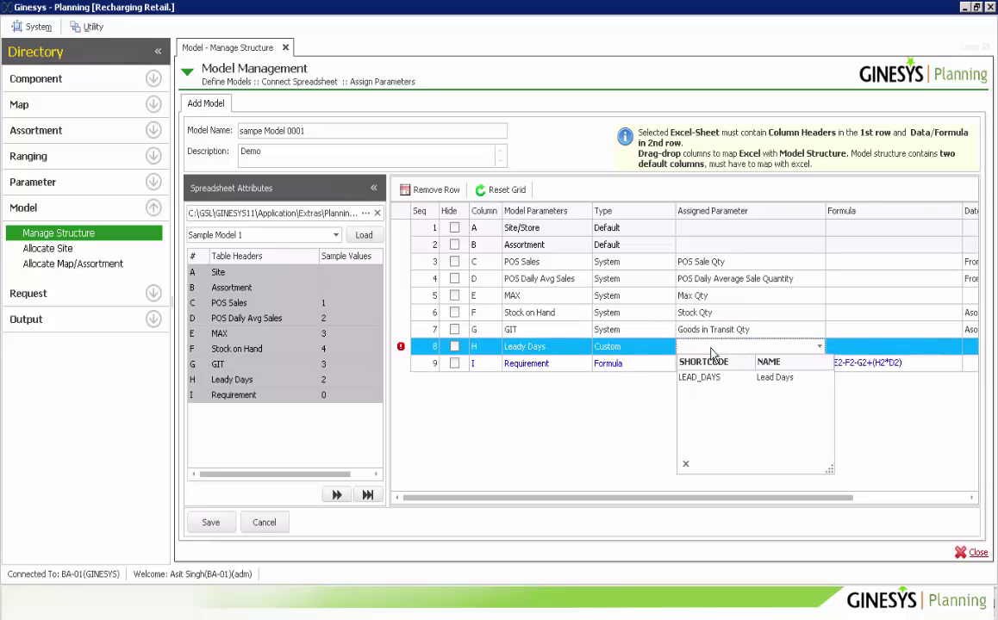
click(709, 379)
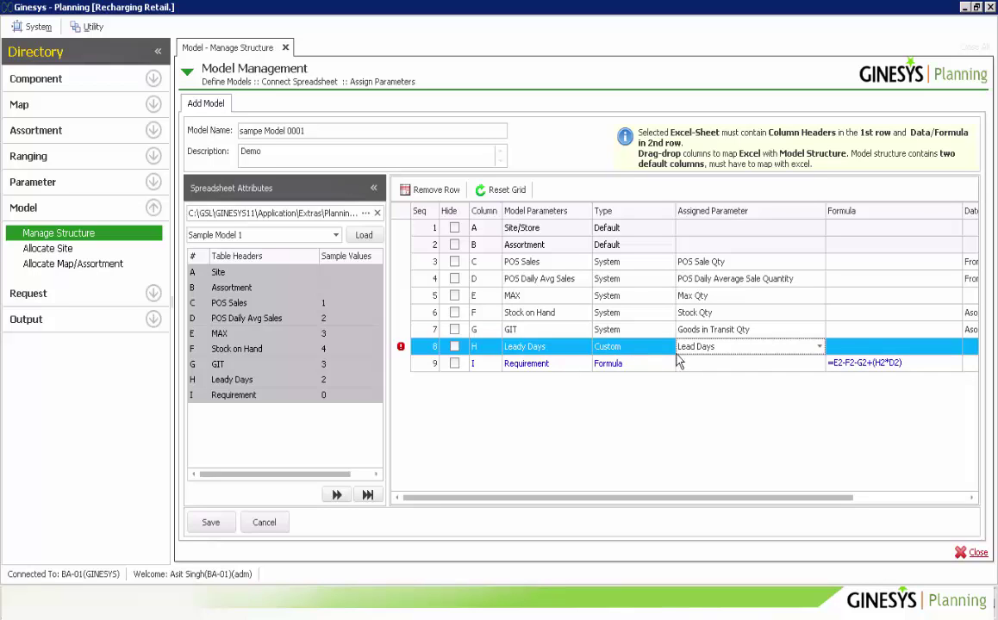
Save the completed structure of sampe Model 0001 and return to the model repository.
mouse_move(838, 504)
mouse_down()
mouse_move(959, 503)
mouse_move(836, 504)
mouse_up()
click(513, 296)
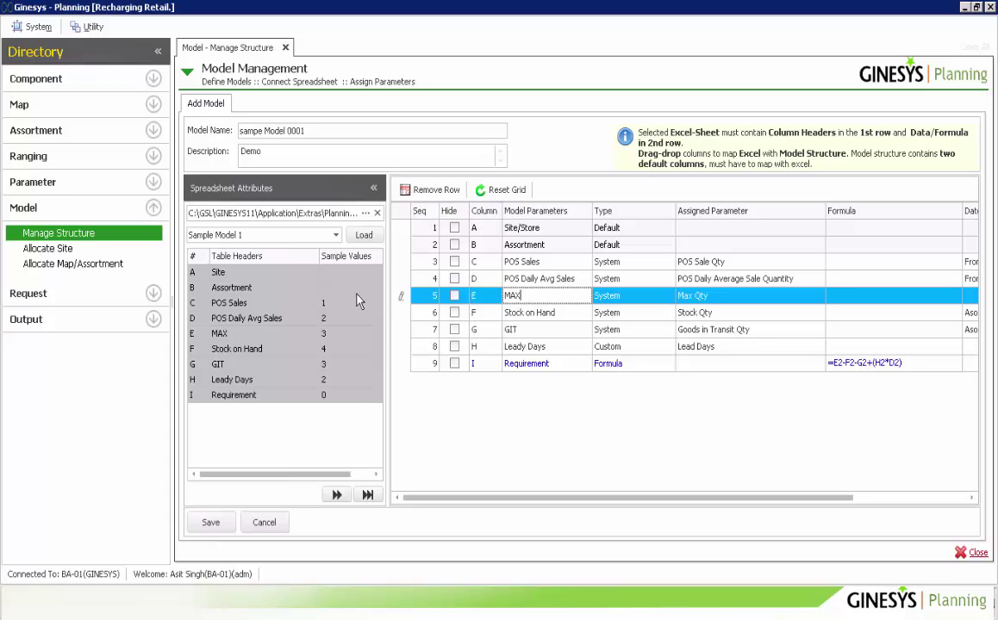
click(209, 524)
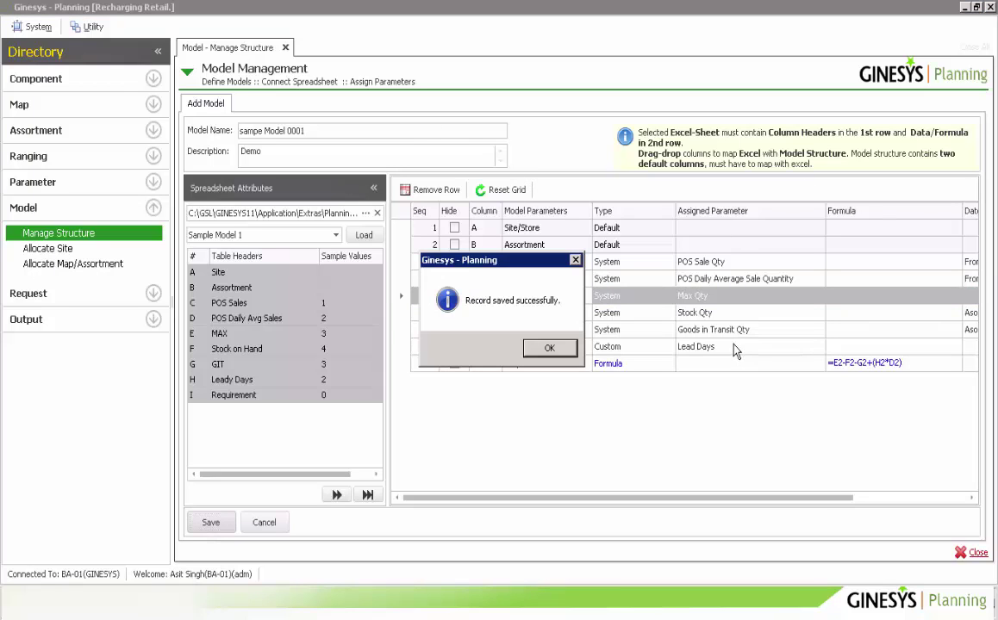
click(550, 349)
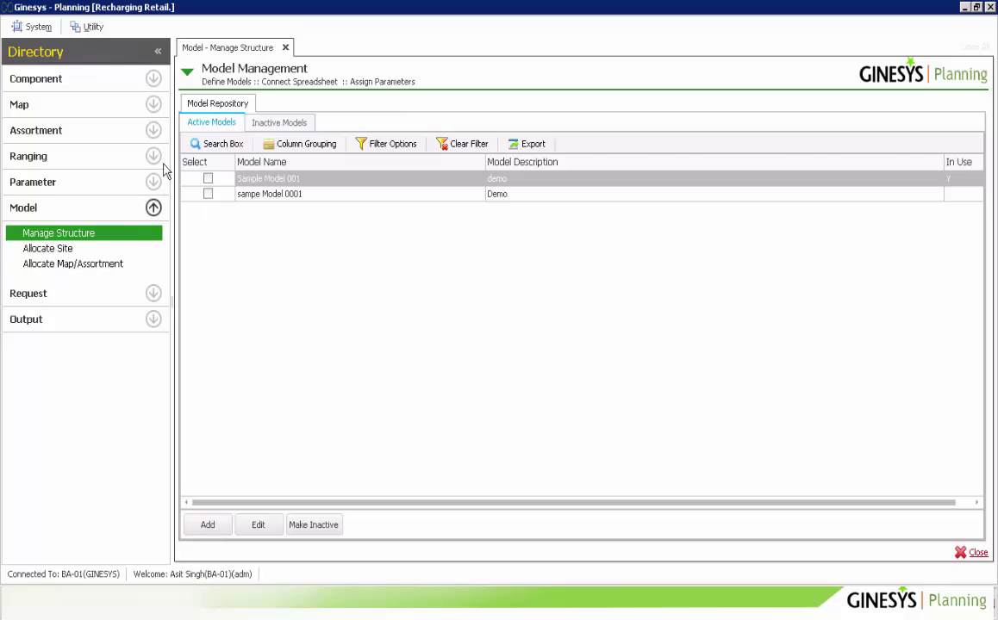
In model site allocation, use Model Wise Site Selection to mark GLOBAL RETAIL KOLKATA and RPC Pvt LTd for sampe Model 0001.
click(49, 251)
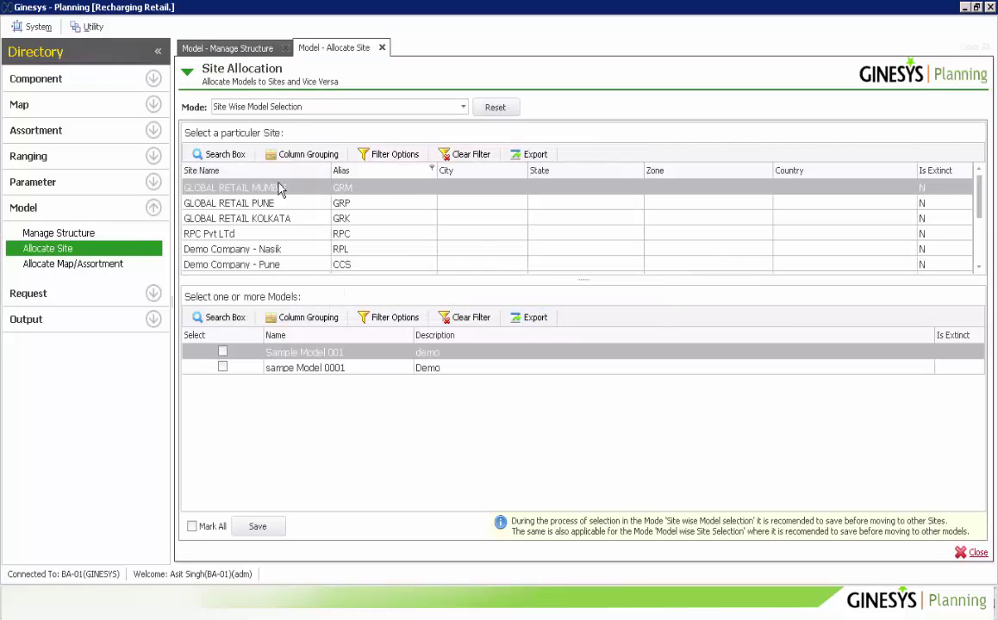
click(263, 106)
click(290, 134)
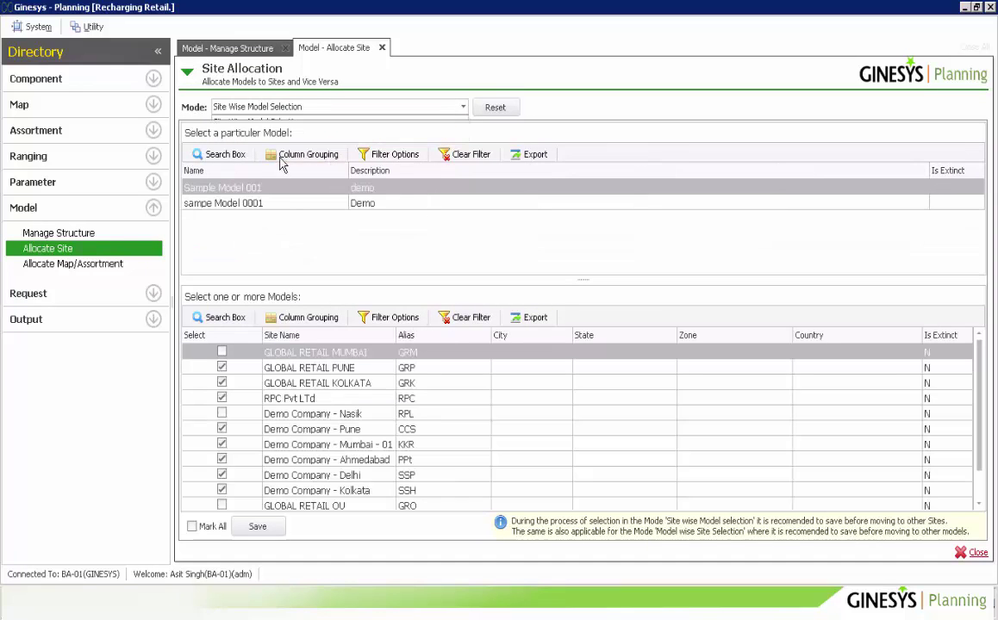
click(244, 205)
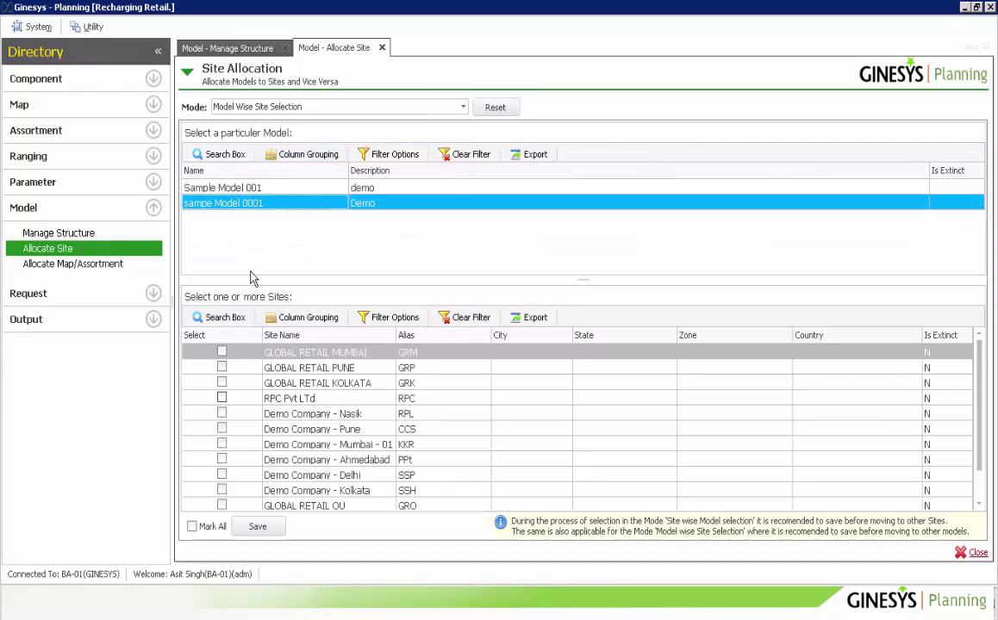
click(222, 383)
click(221, 398)
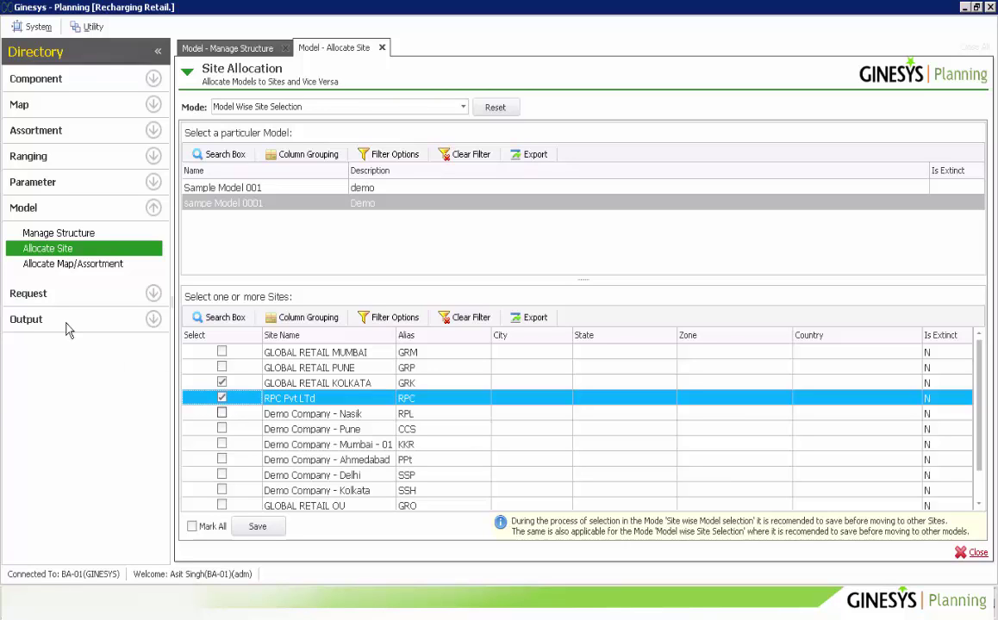
Open the model's map/assortment allocation, choose sampe Model 0001 and set it to be allocated to Assortment Map.
click(63, 265)
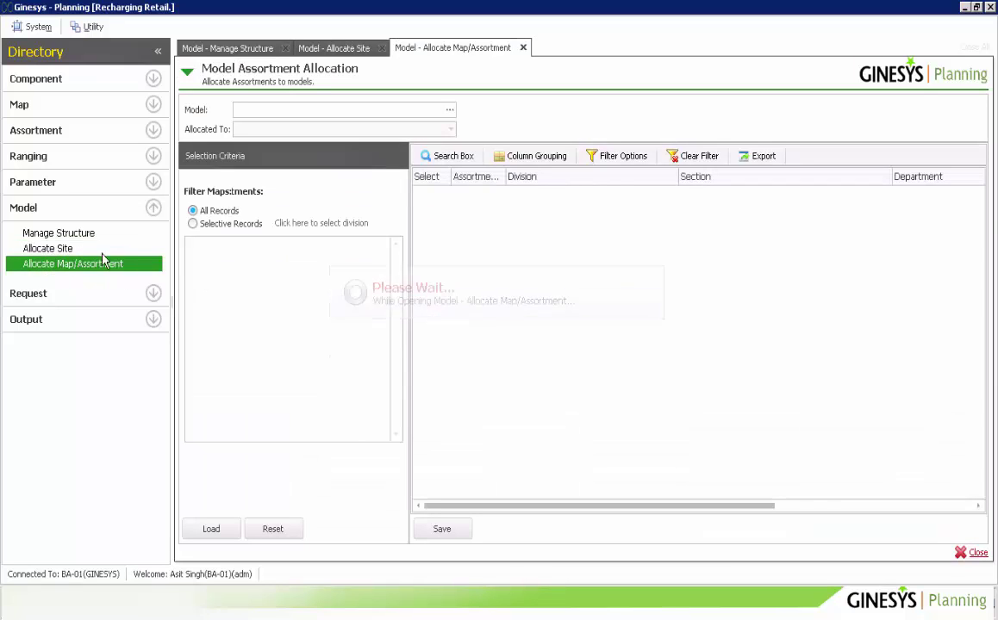
click(448, 110)
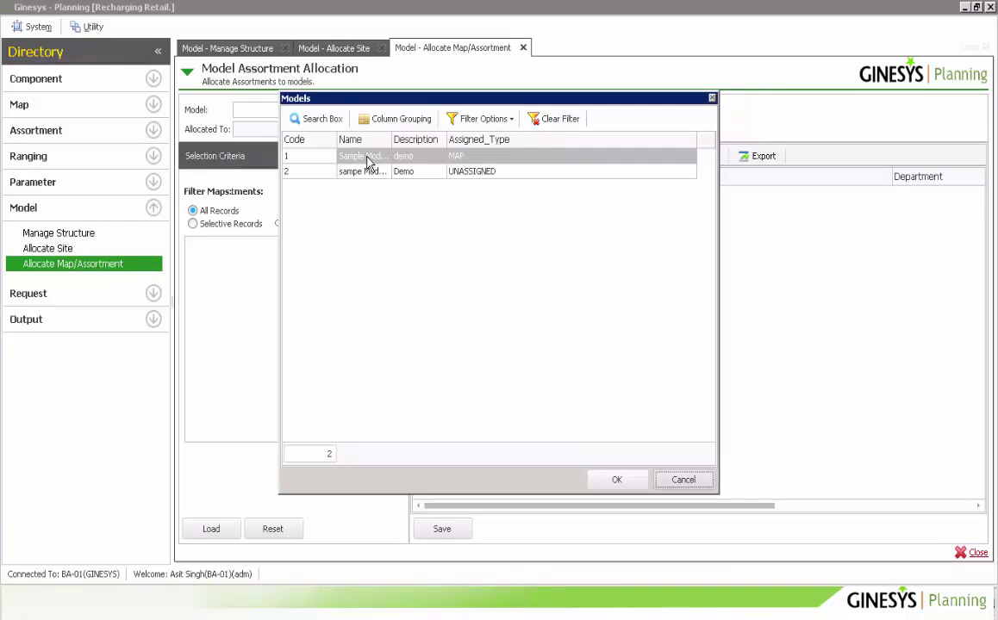
double_click(331, 170)
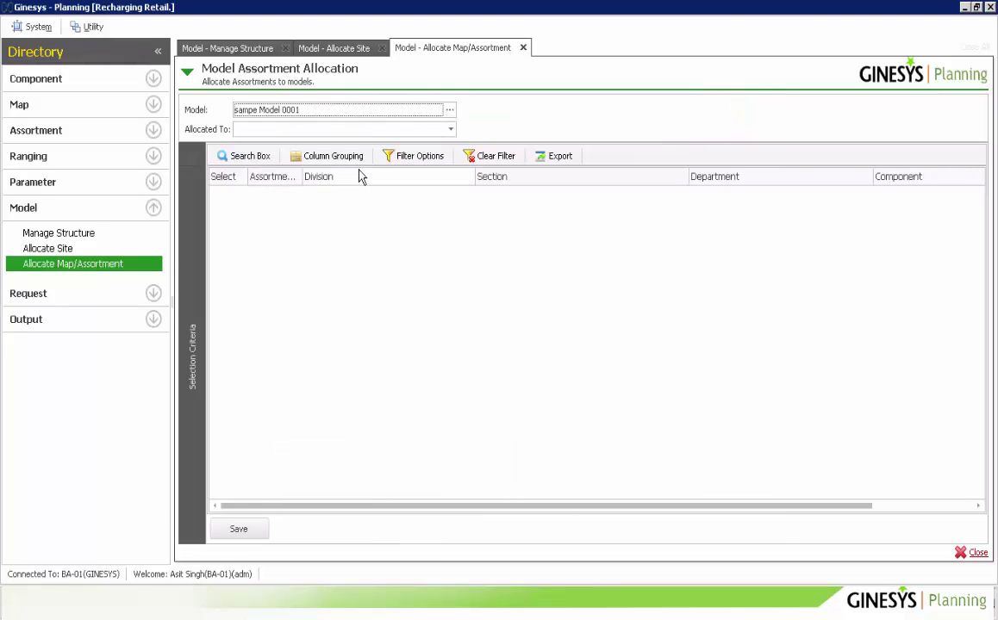
click(448, 130)
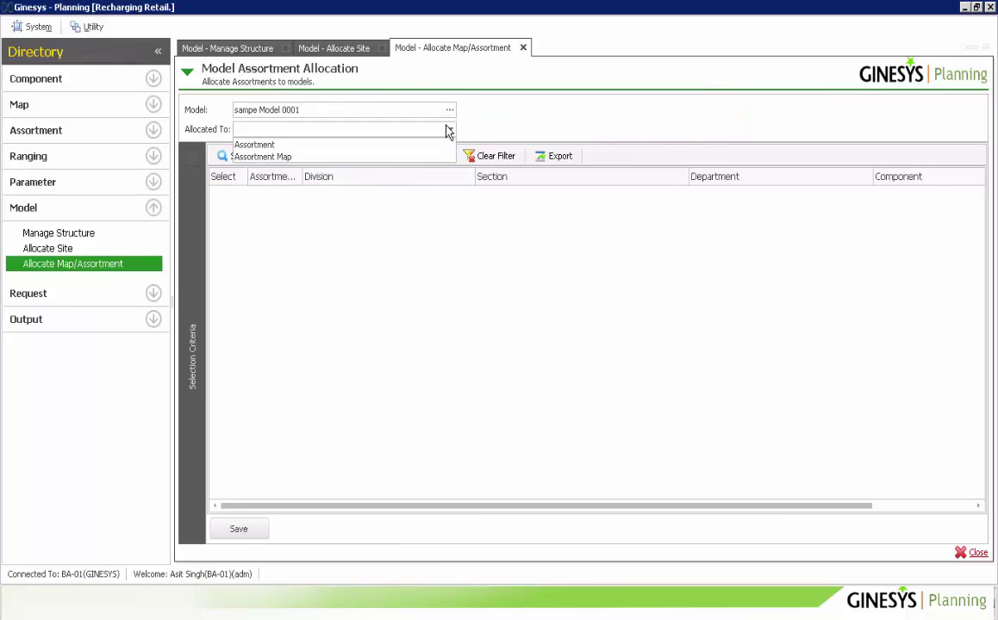
click(281, 158)
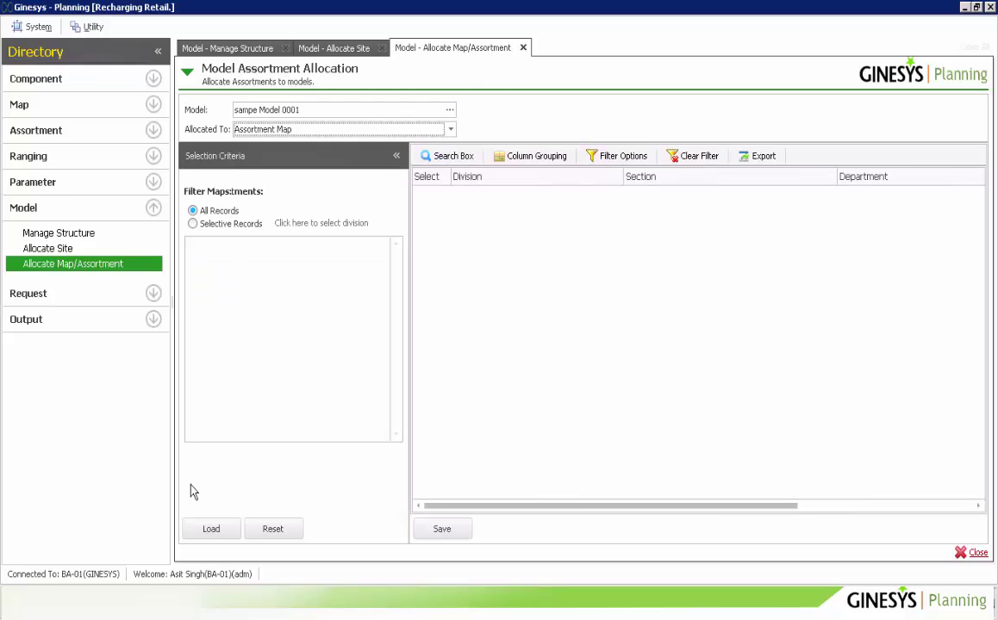
Load the assortment maps and mark MENS with Cat1 & Cat2 Component and KIDS 5 YEARS DRESS with Cat 4 Component for sampe Model 0001.
click(205, 533)
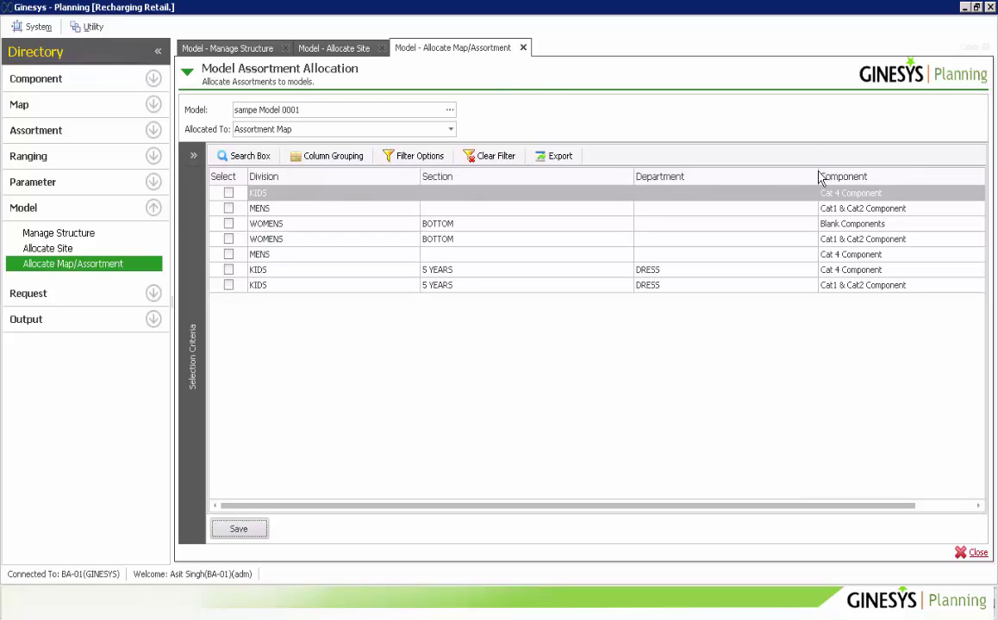
drag(818, 176, 734, 176)
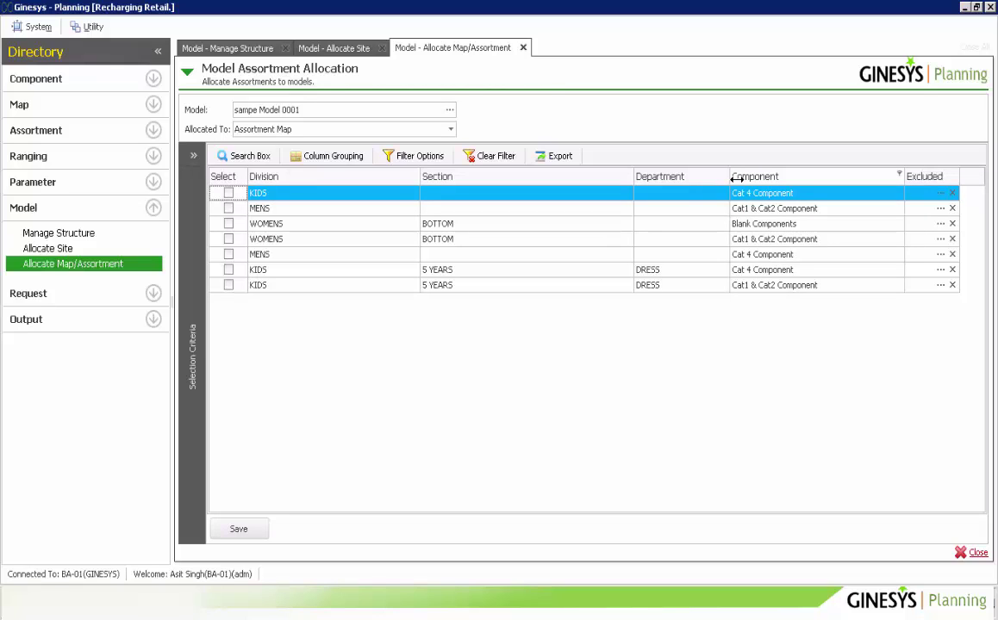
click(216, 208)
click(228, 208)
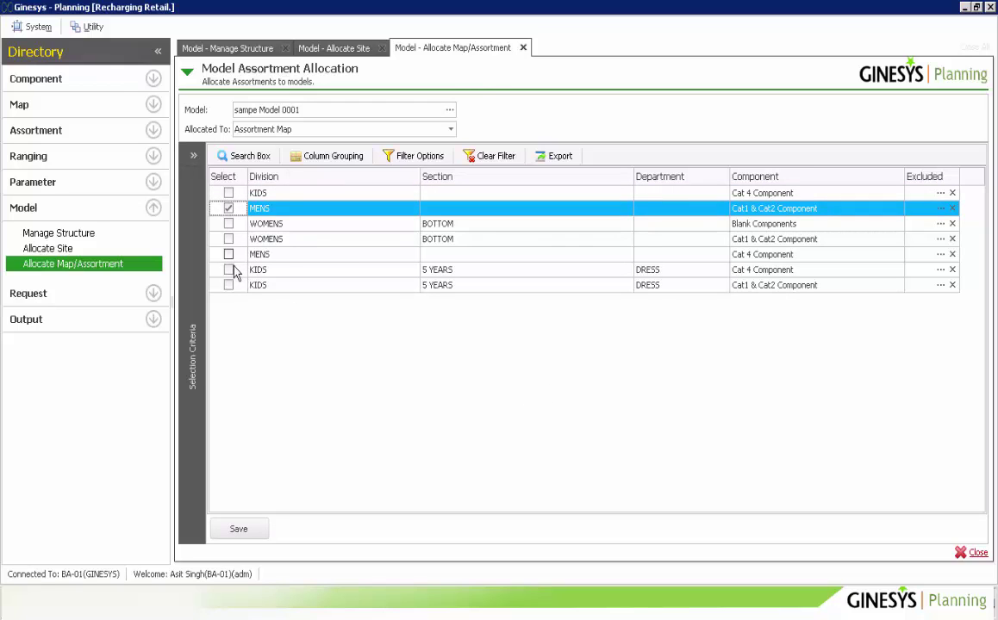
click(229, 270)
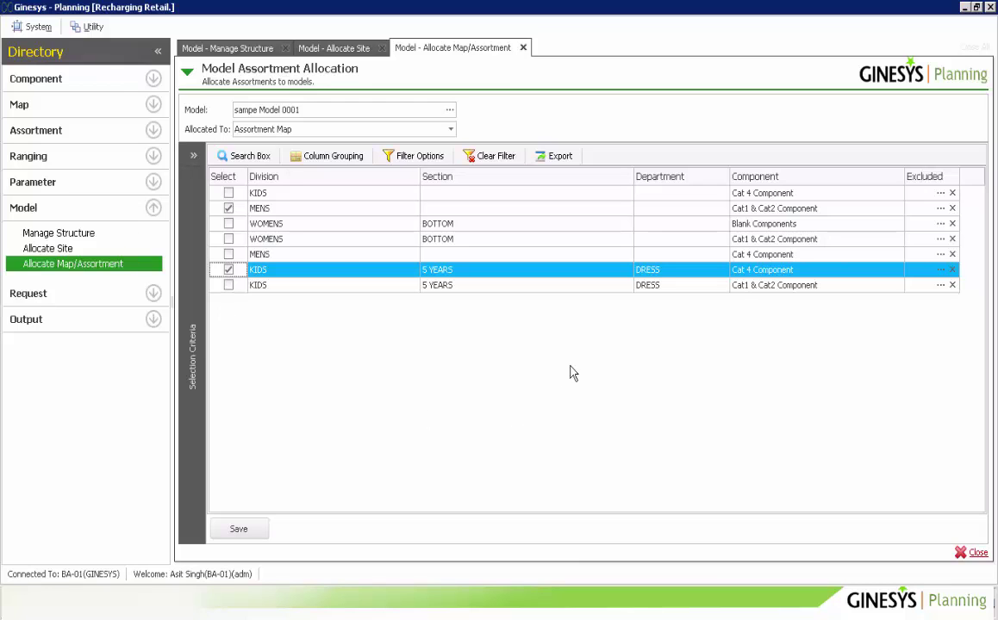
Add a custom parameter with shortcode GRTH_PRCNT and name growth percent.
click(154, 184)
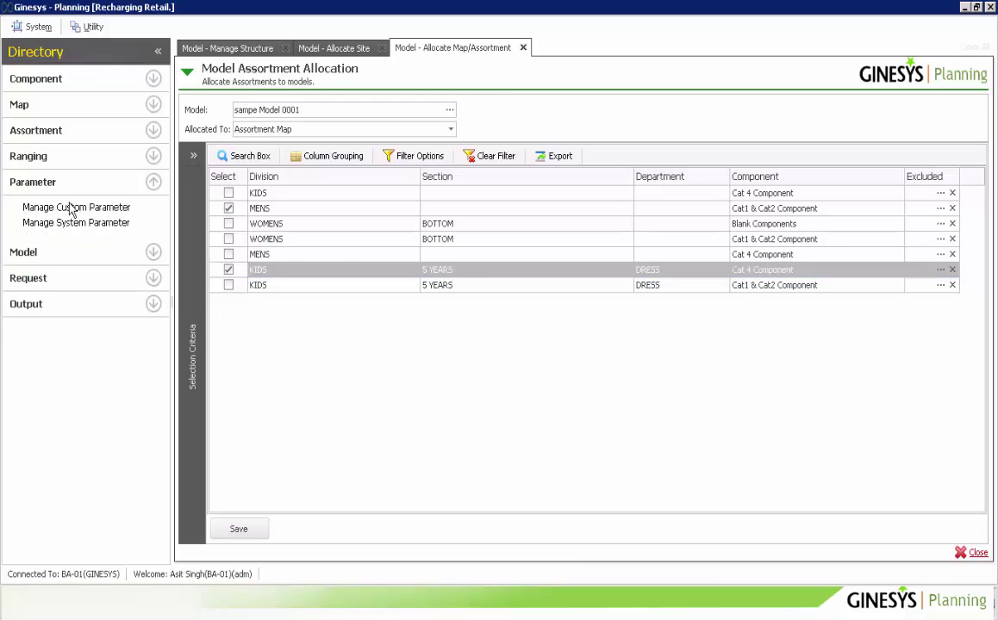
click(76, 208)
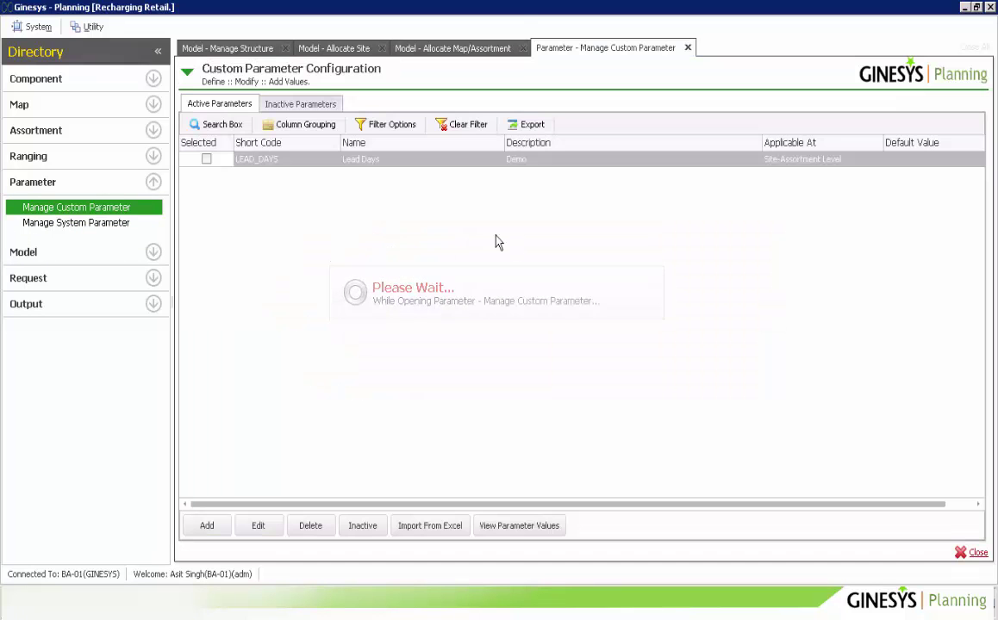
click(207, 526)
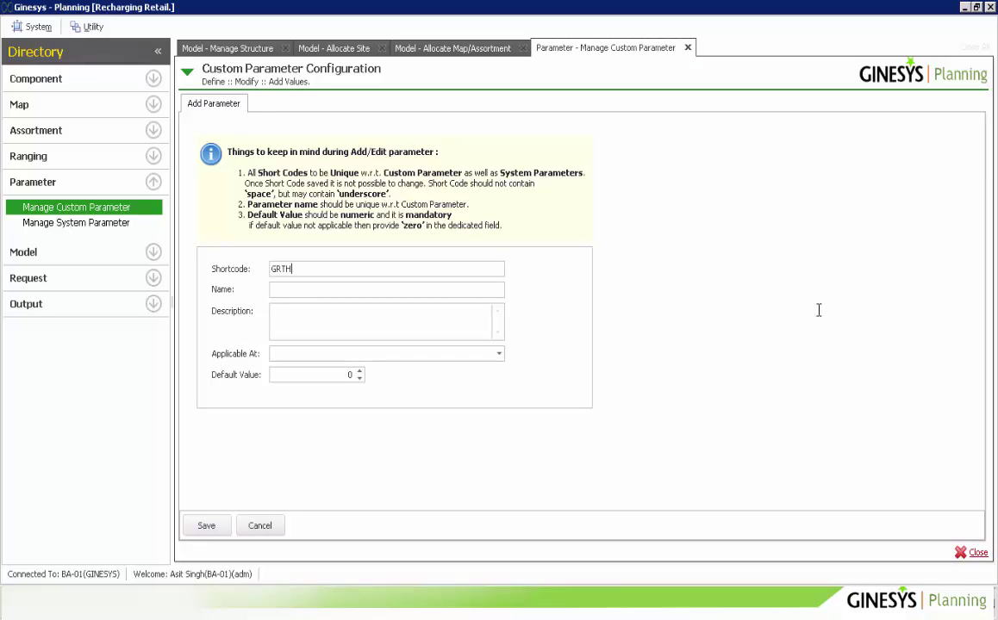
text(TH_PRCNT)
text(growth )
text(percent)
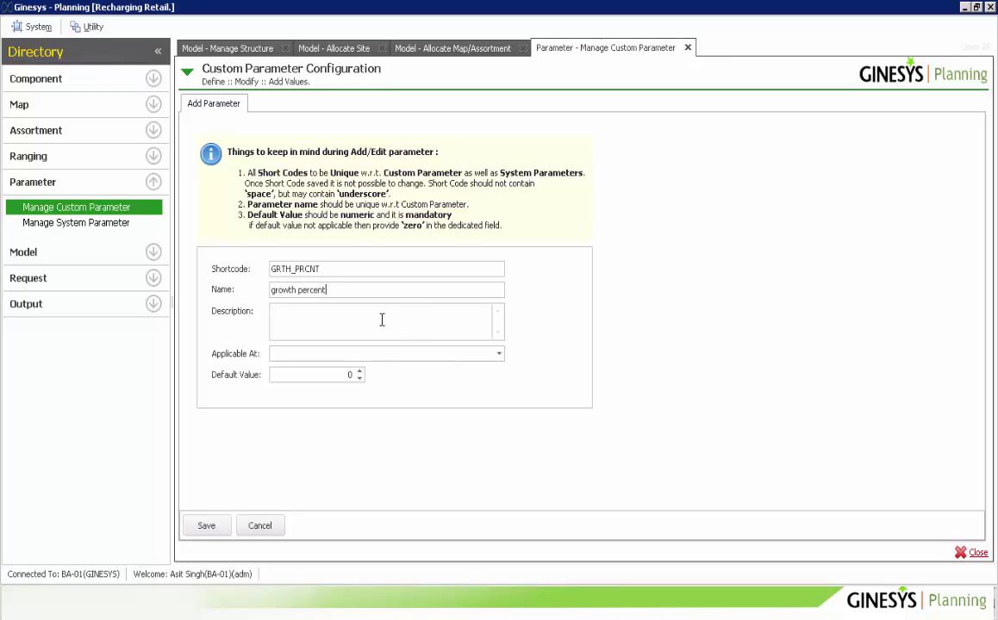
Give the growth percent parameter the description demo, make it applicable at Site Level, and save it.
click(410, 334)
text(demo)
click(498, 354)
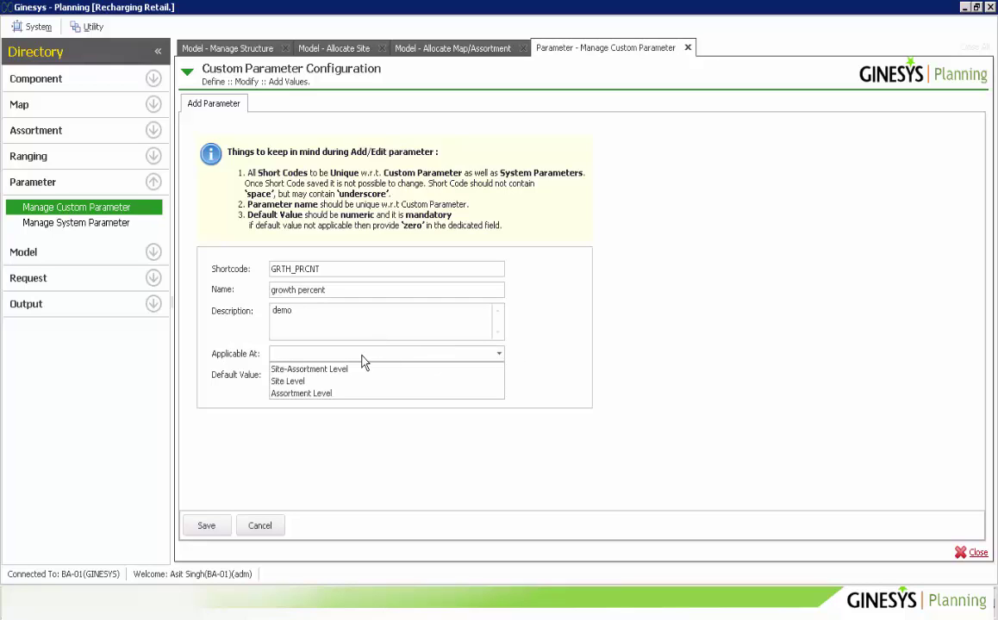
click(316, 382)
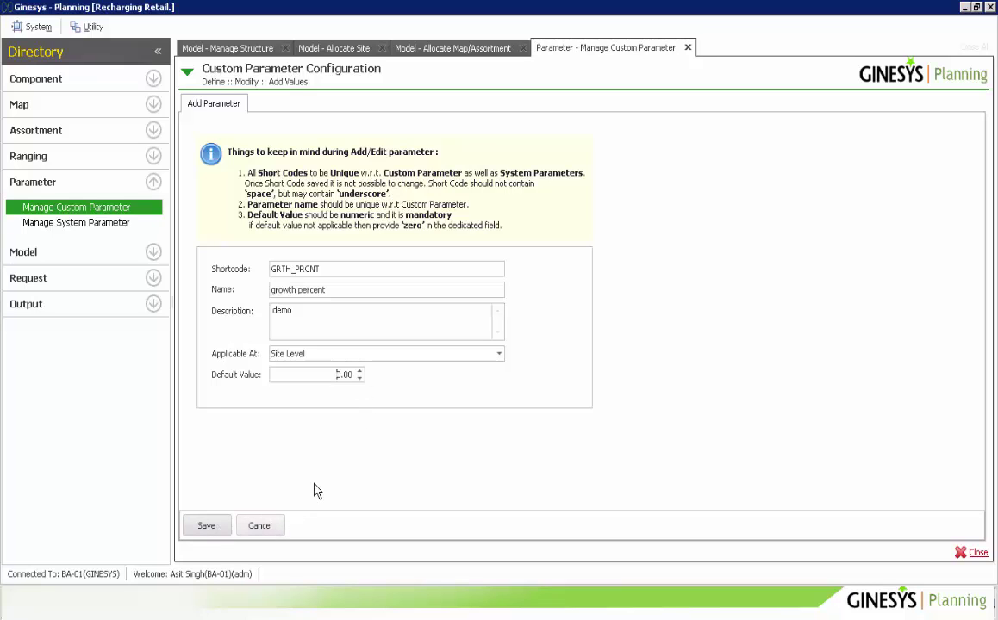
click(206, 526)
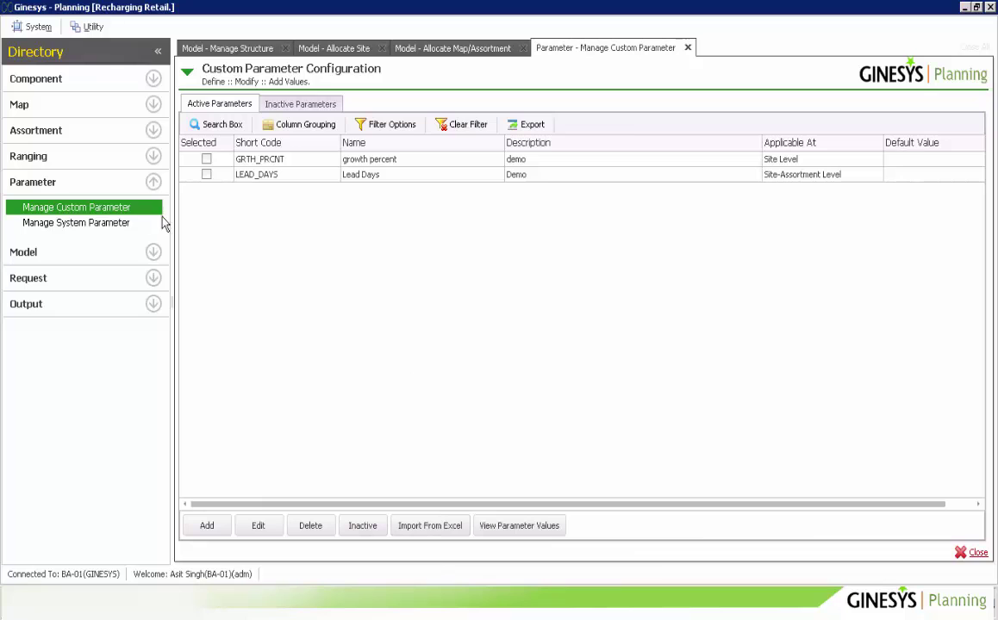
Open the system parameter management for viewing.
click(82, 223)
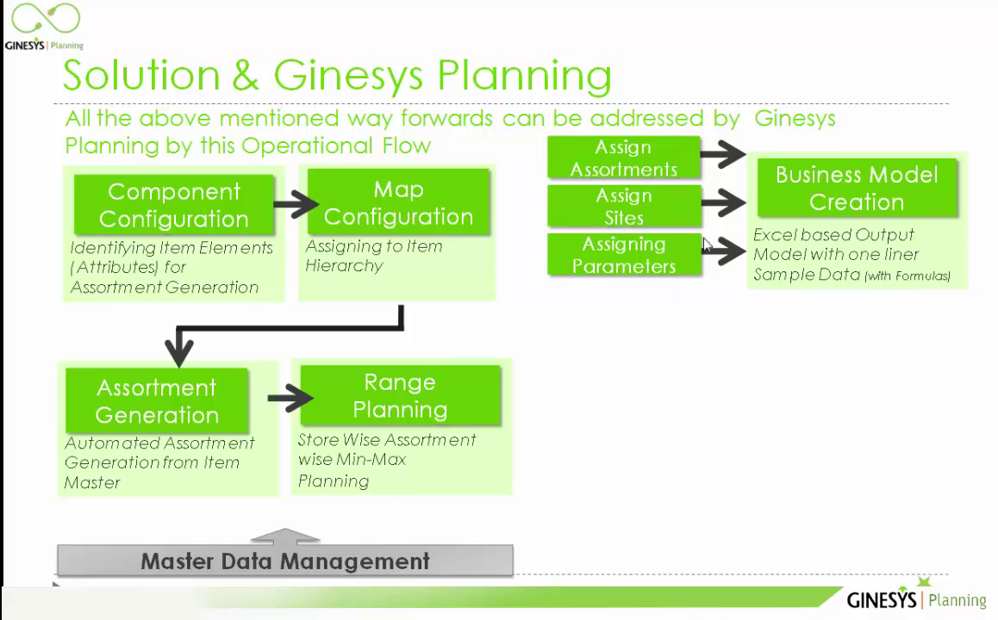
click(735, 392)
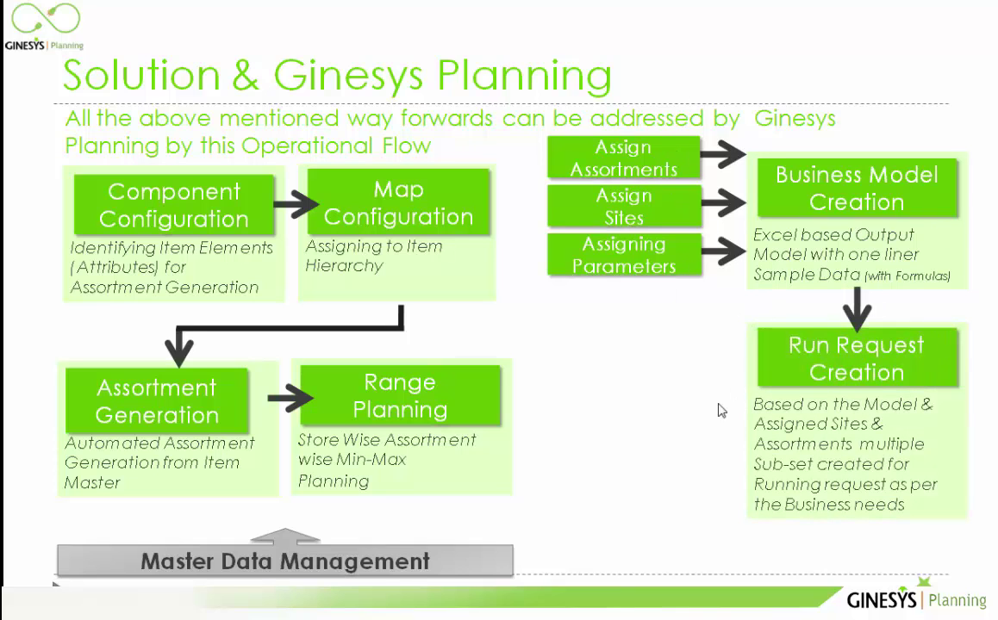
click(755, 360)
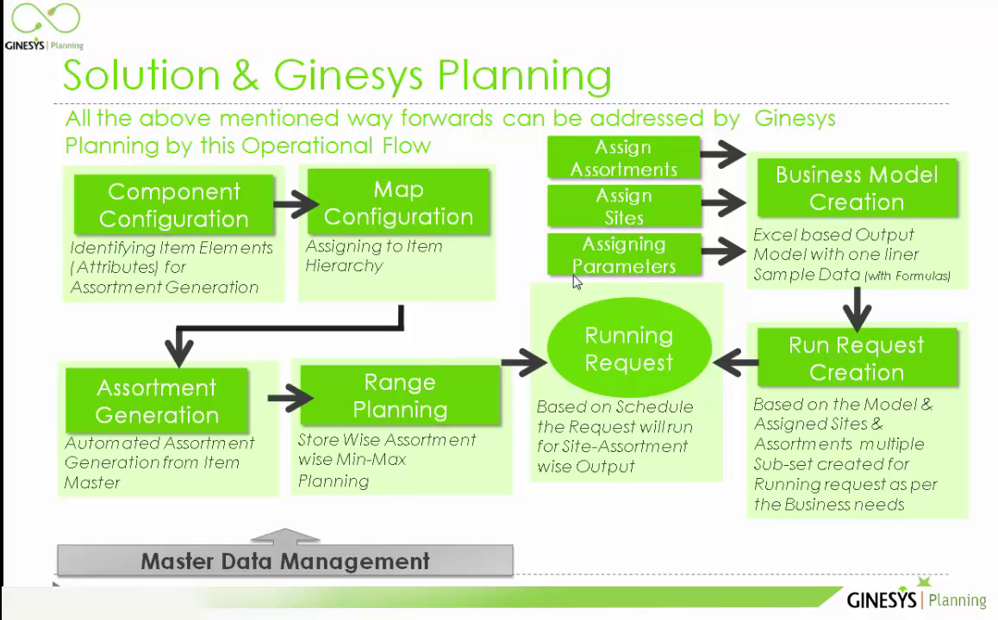
click(595, 498)
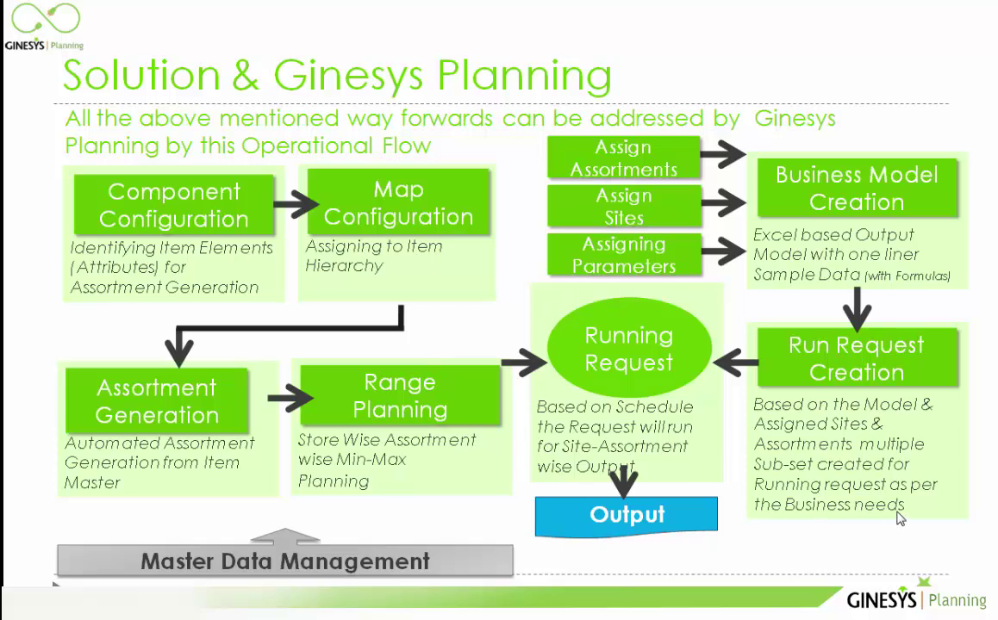
click(812, 458)
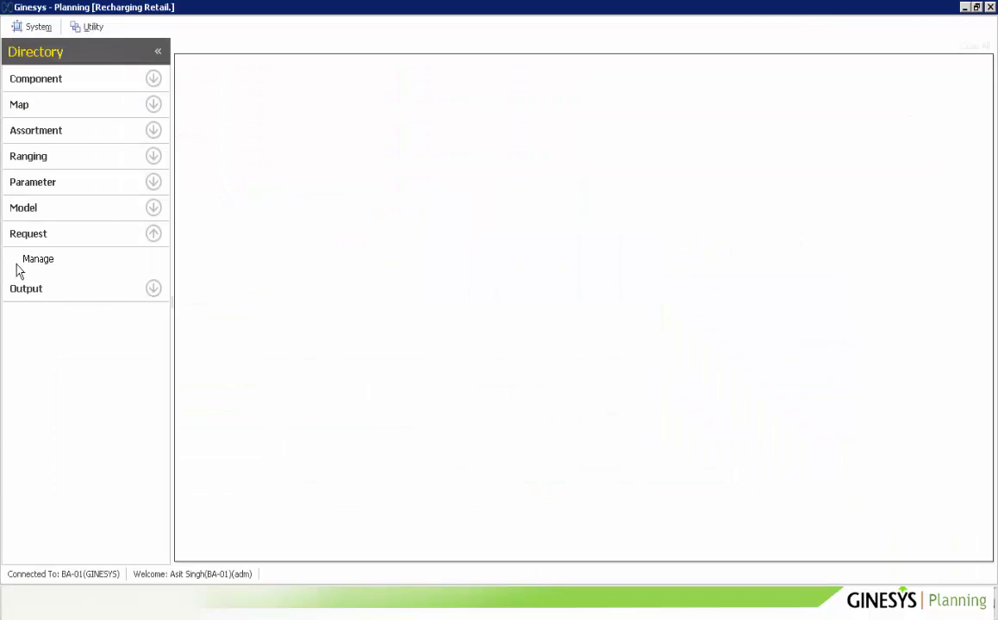
Create a model run request named request 00111 with a One-Time Schedule and the description demo.
click(33, 263)
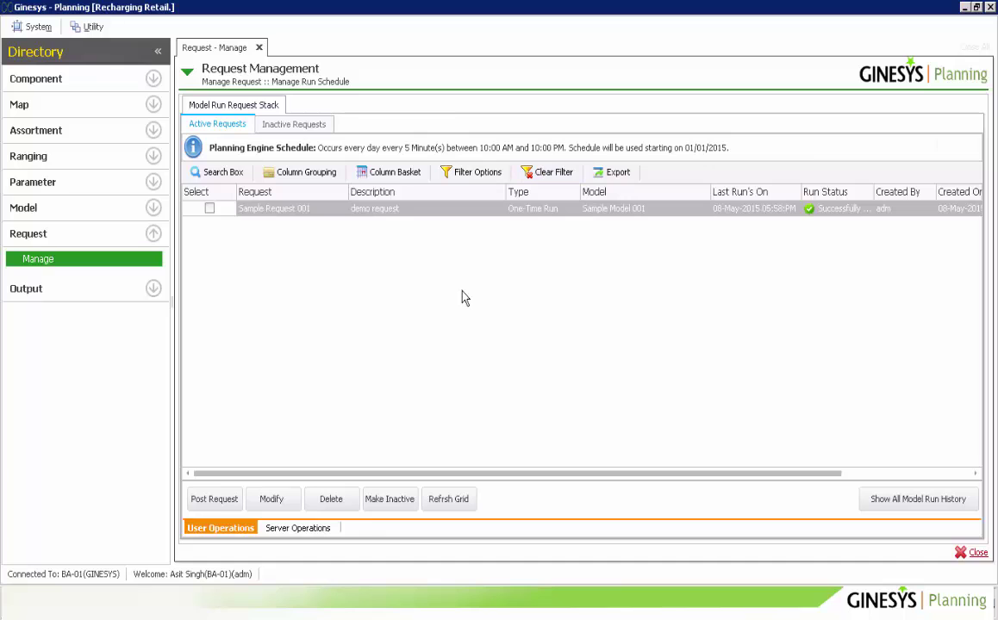
click(207, 499)
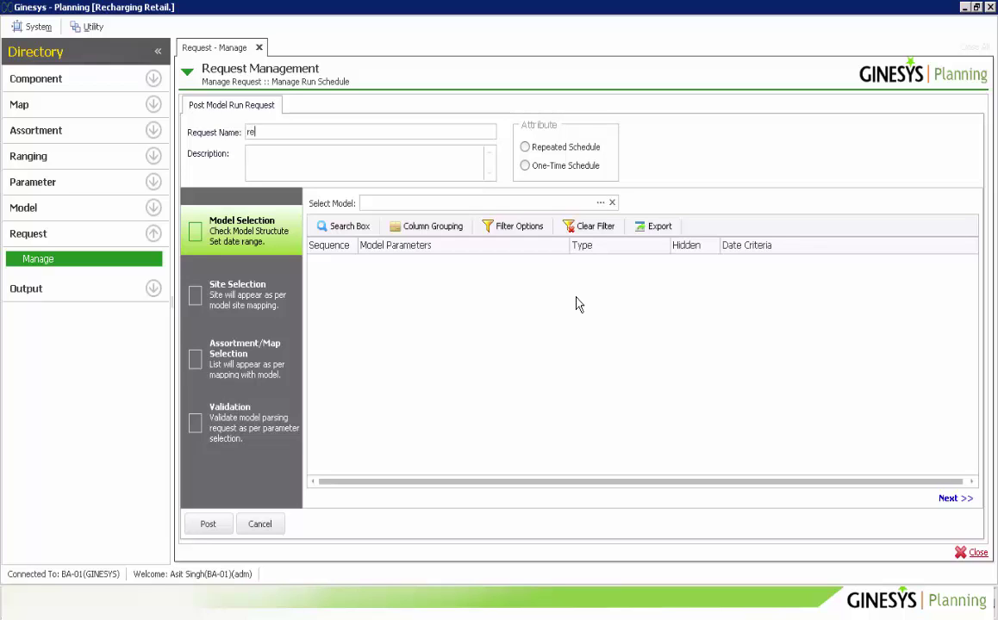
text(uest 00111)
click(524, 166)
click(301, 159)
text(demo)
Choose Sample Model 001 as the request's model and proceed to site selection.
click(606, 202)
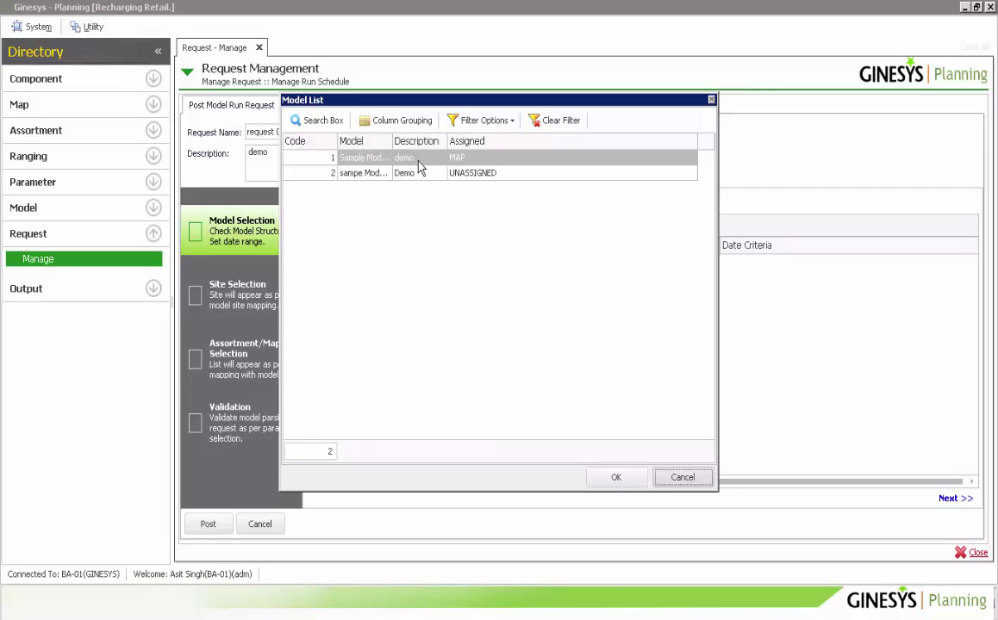
click(434, 162)
key(Return)
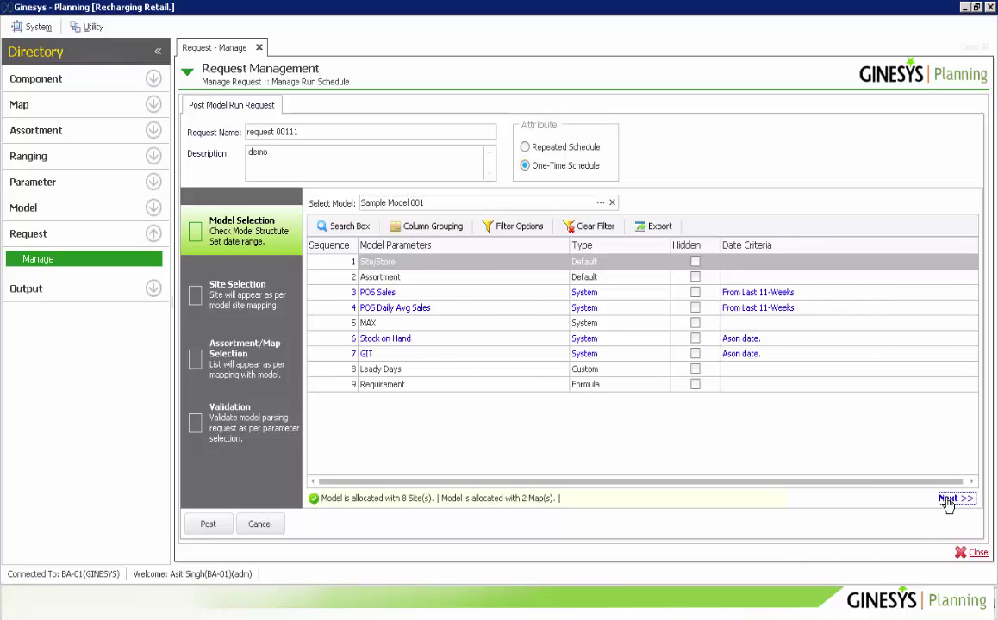
click(948, 498)
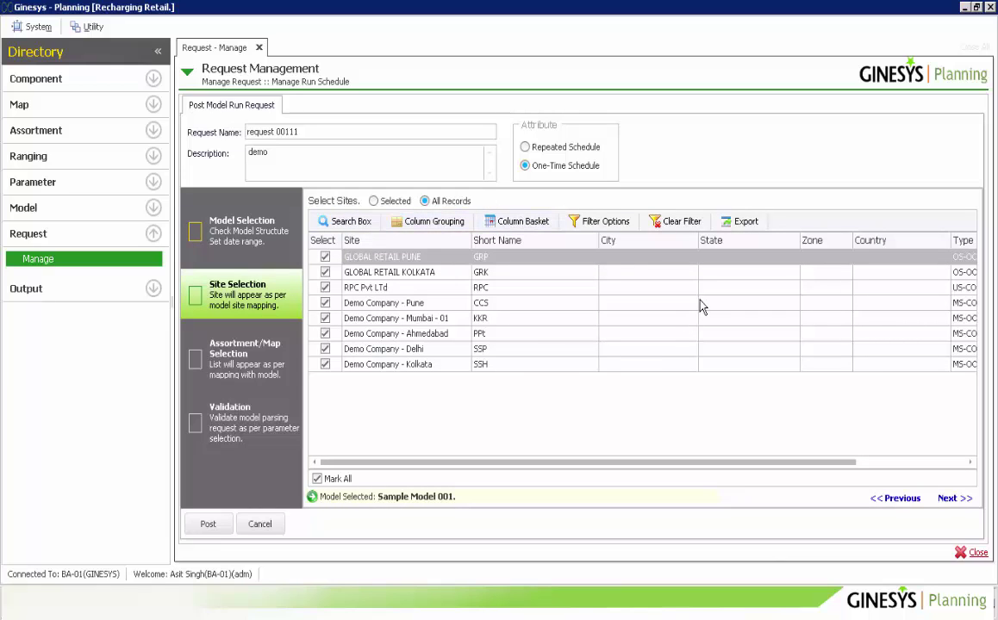
Restrict the request to RPC Pvt LTd and the Demo Company sites Pune, Mumbai - 01 and Ahmedabad, and continue to map selection.
click(373, 200)
click(324, 287)
click(325, 302)
click(325, 318)
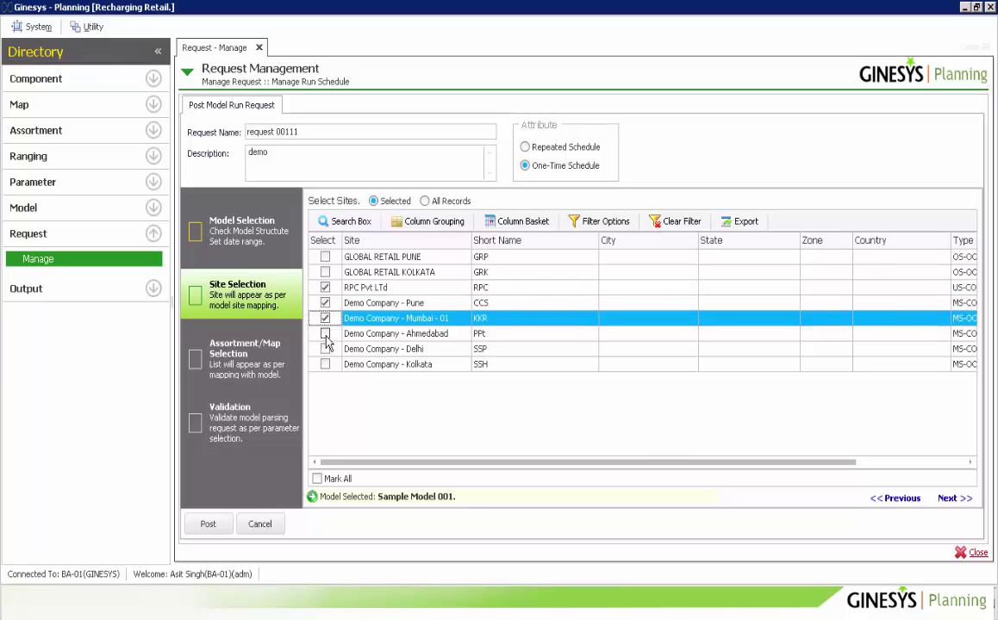
click(325, 333)
click(935, 507)
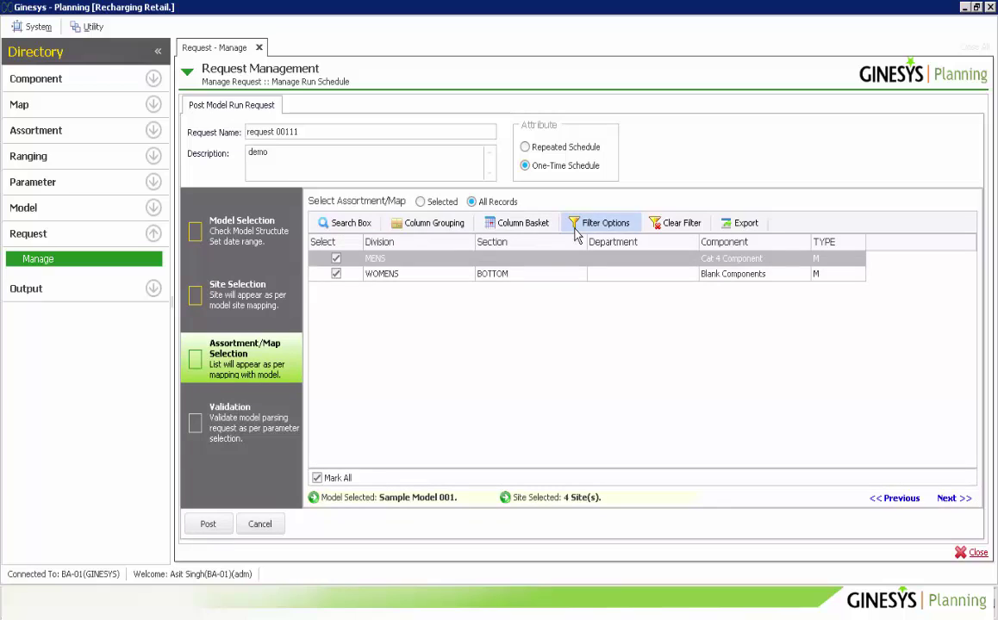
Limit the request to the WOMENS BOTTOM map with Blank Components, and post it after the validation stage.
click(420, 201)
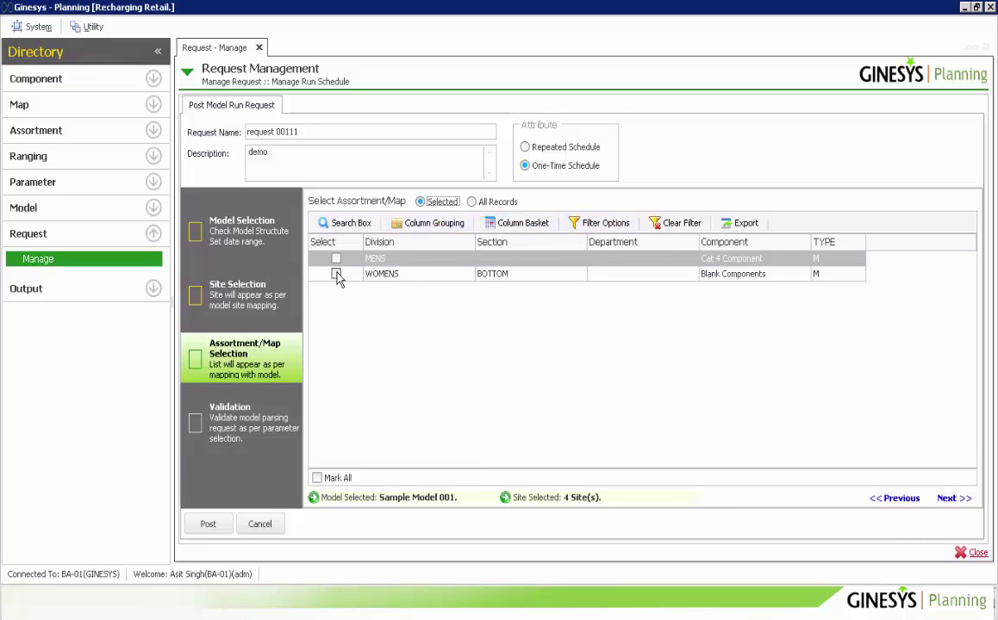
click(336, 274)
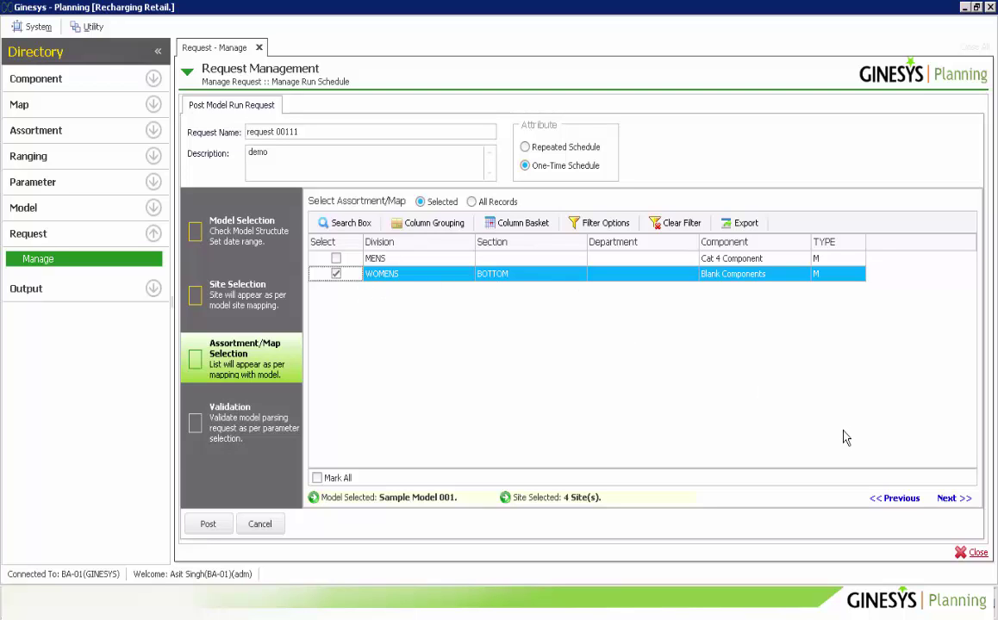
click(946, 498)
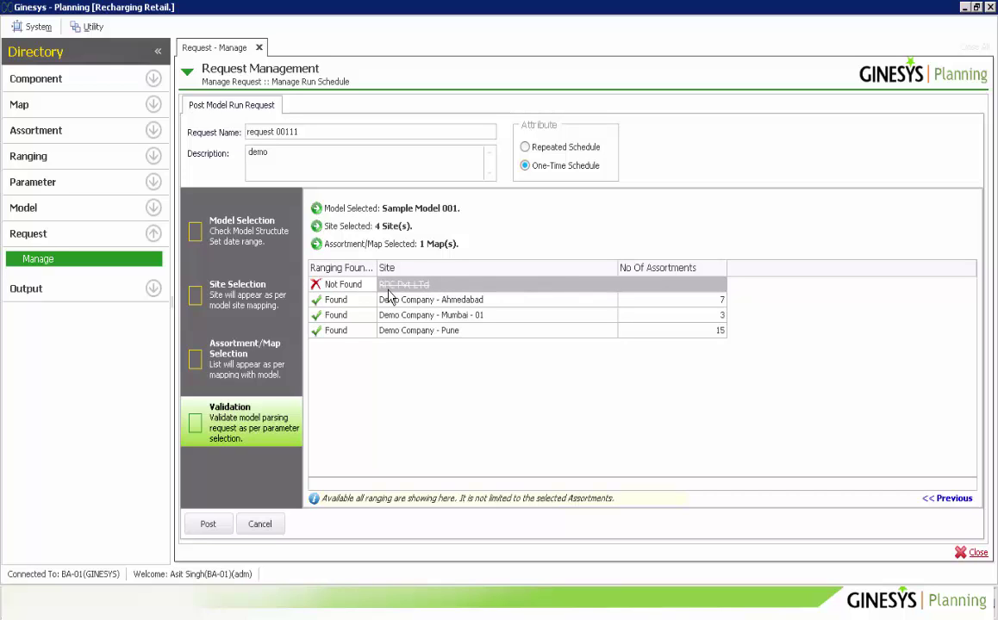
click(205, 528)
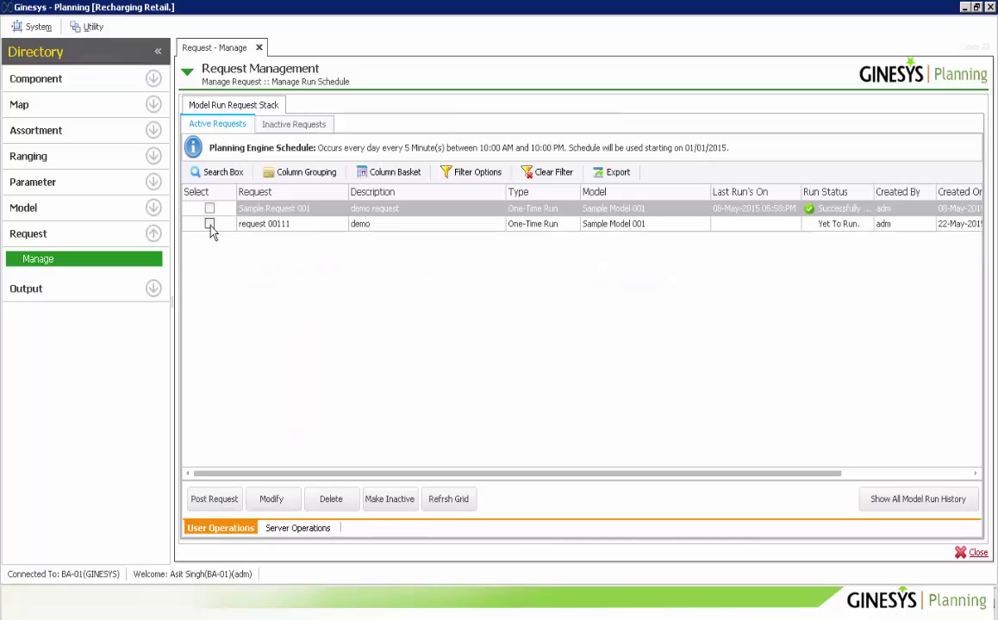
Open the immediate run window for request 00111 from the server operations, review it, and close it without starting the run.
click(435, 226)
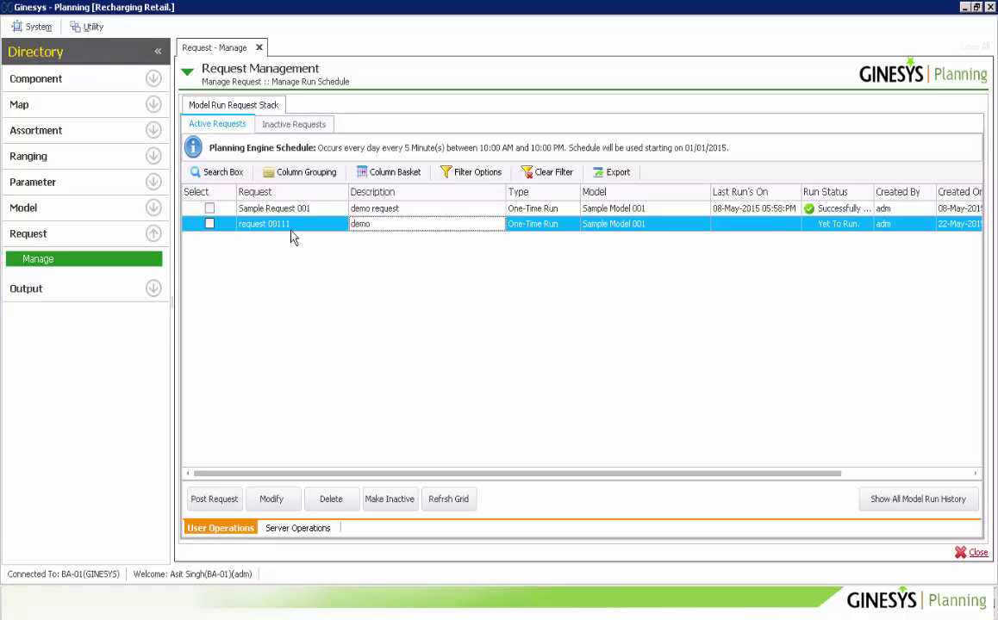
click(210, 224)
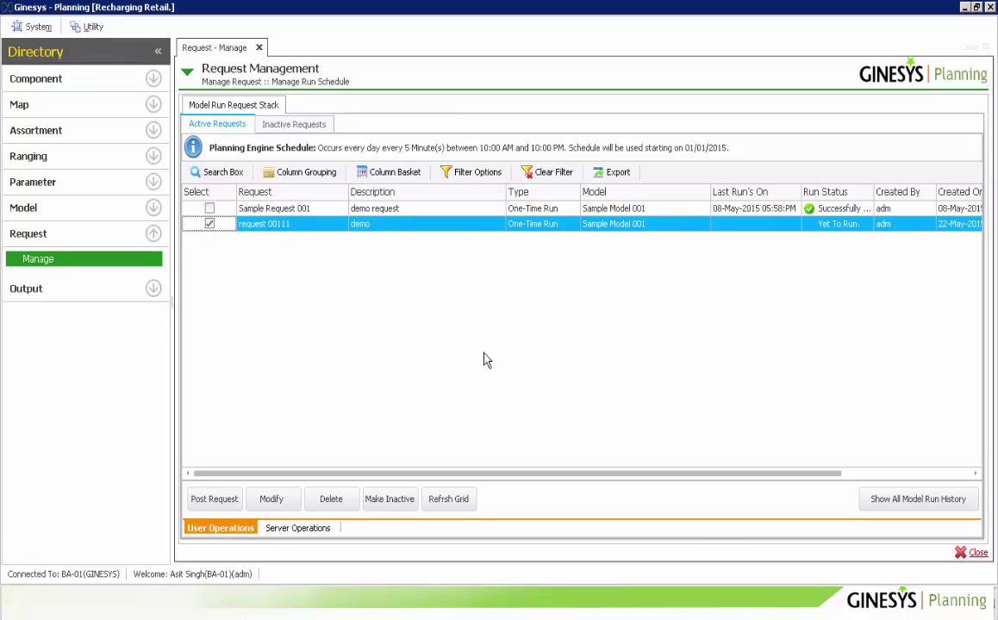
click(297, 529)
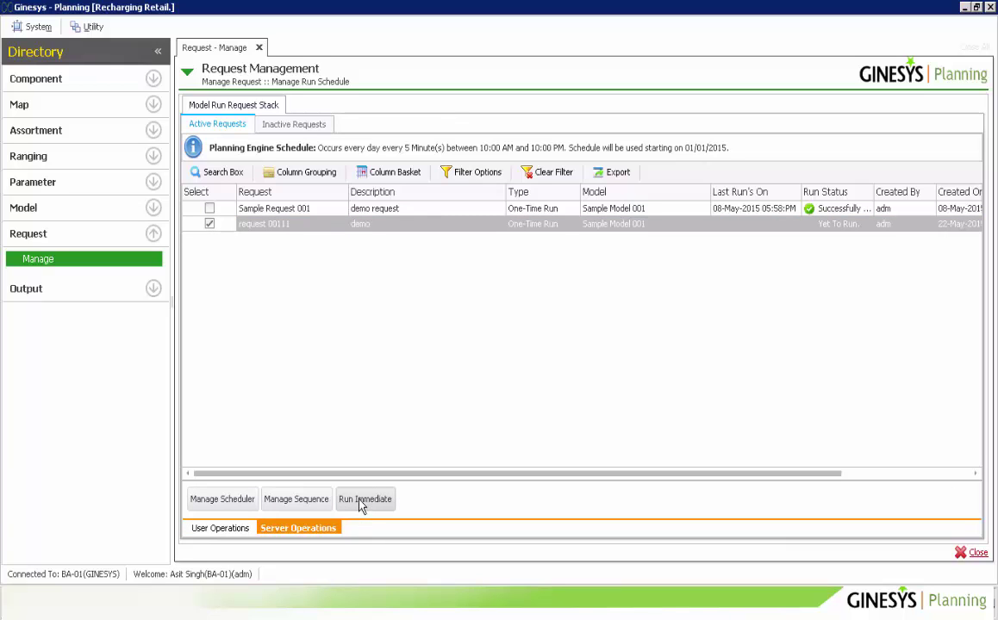
click(363, 501)
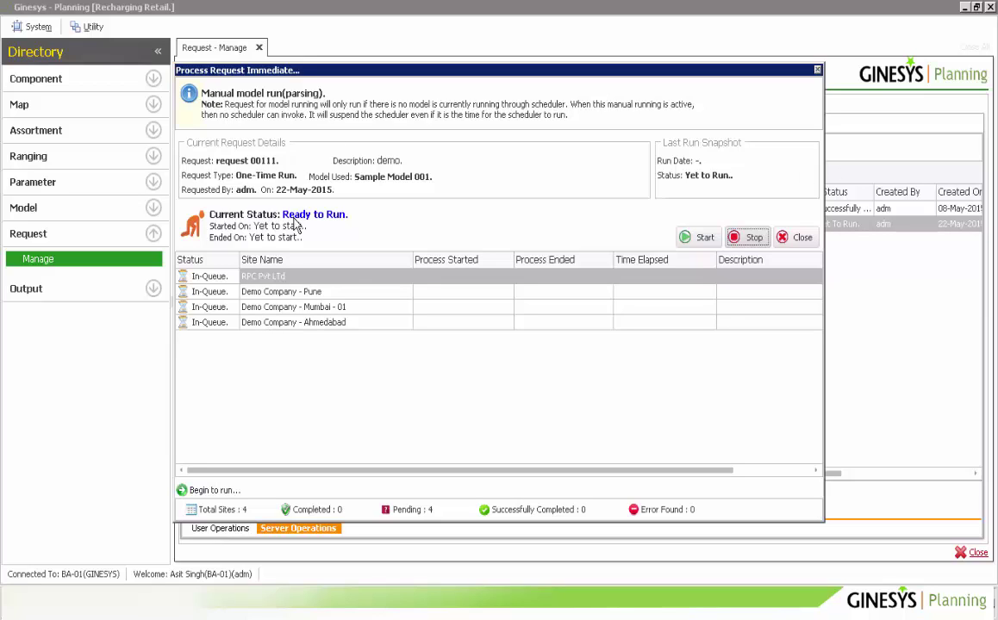
click(800, 239)
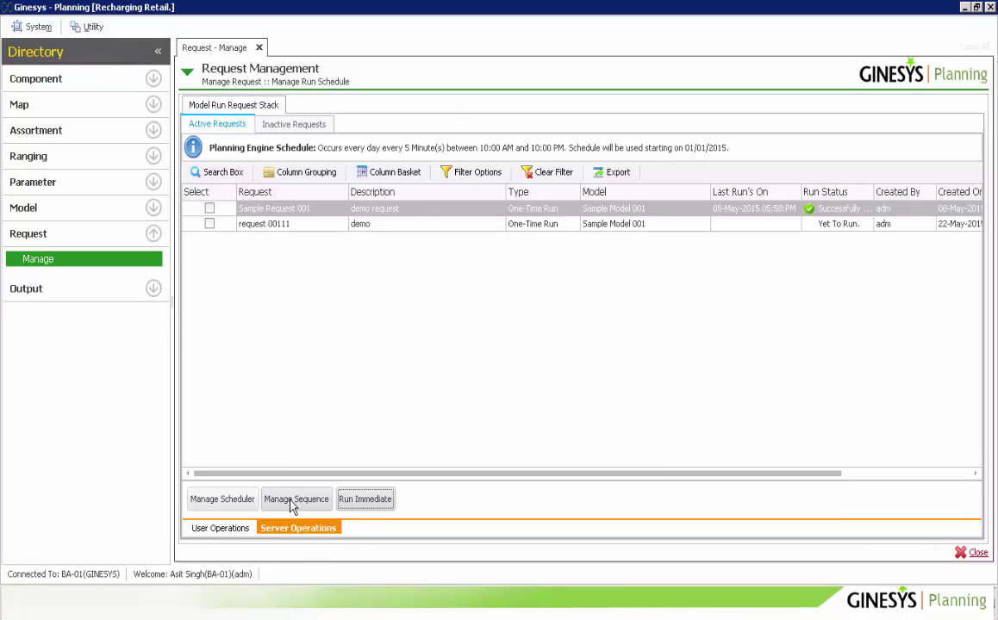
Review the planning engine's schedule configuration and its occurrence frequency options, and close it without saving changes.
click(231, 503)
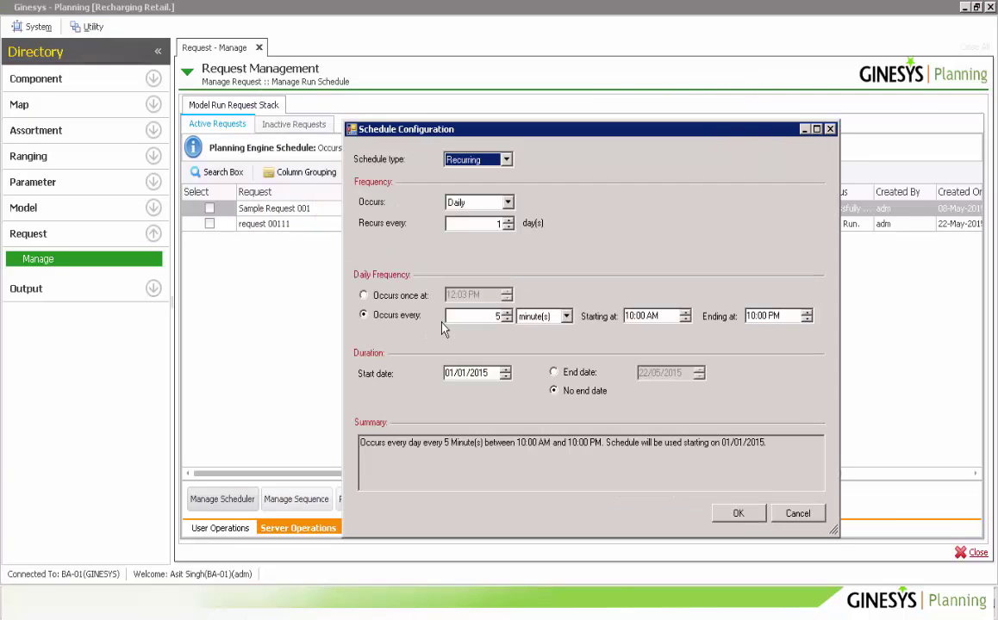
click(507, 203)
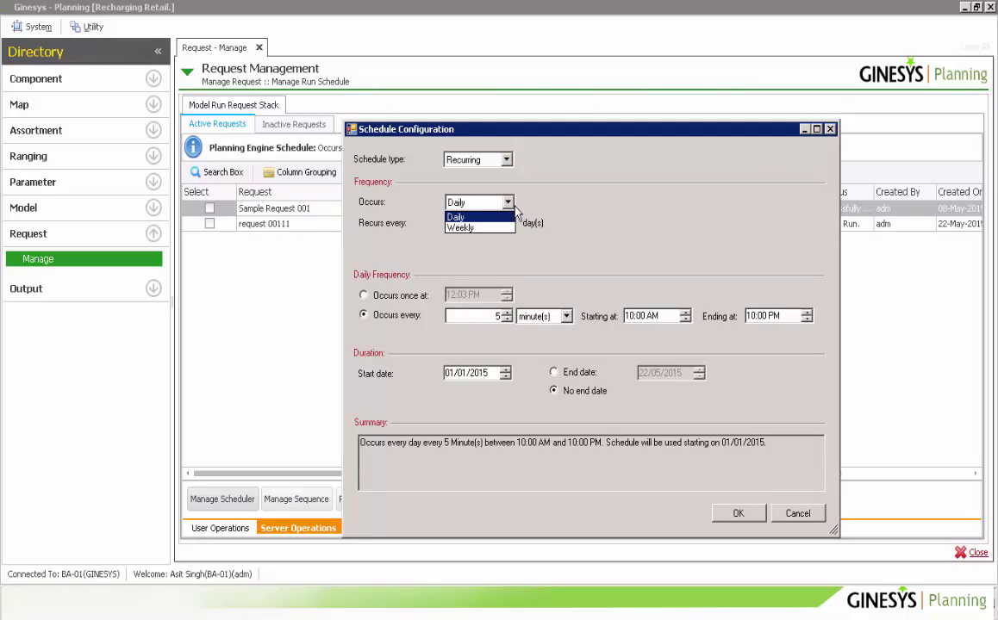
click(582, 212)
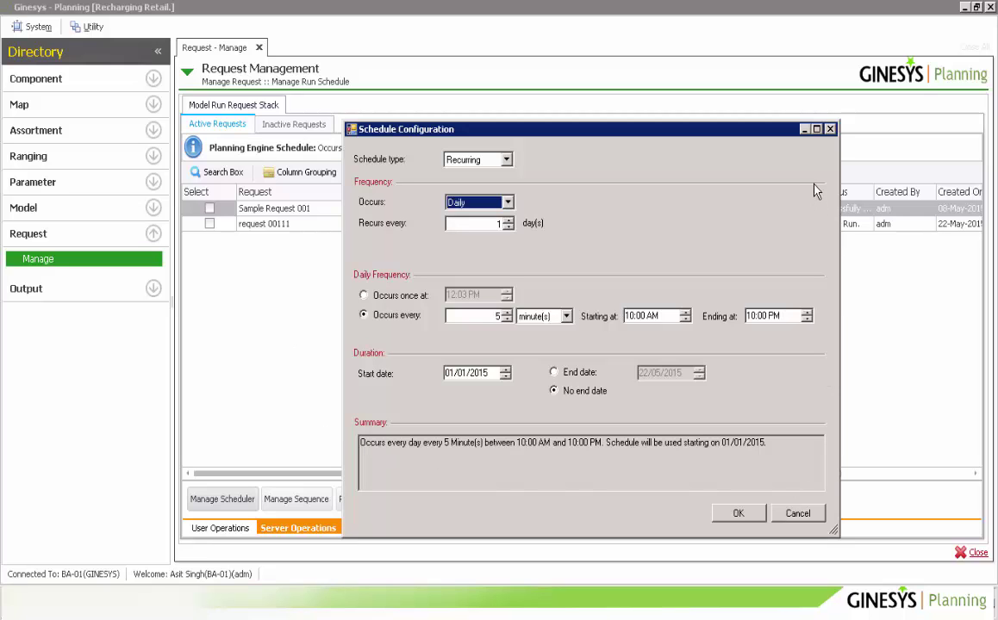
drag(585, 129, 521, 108)
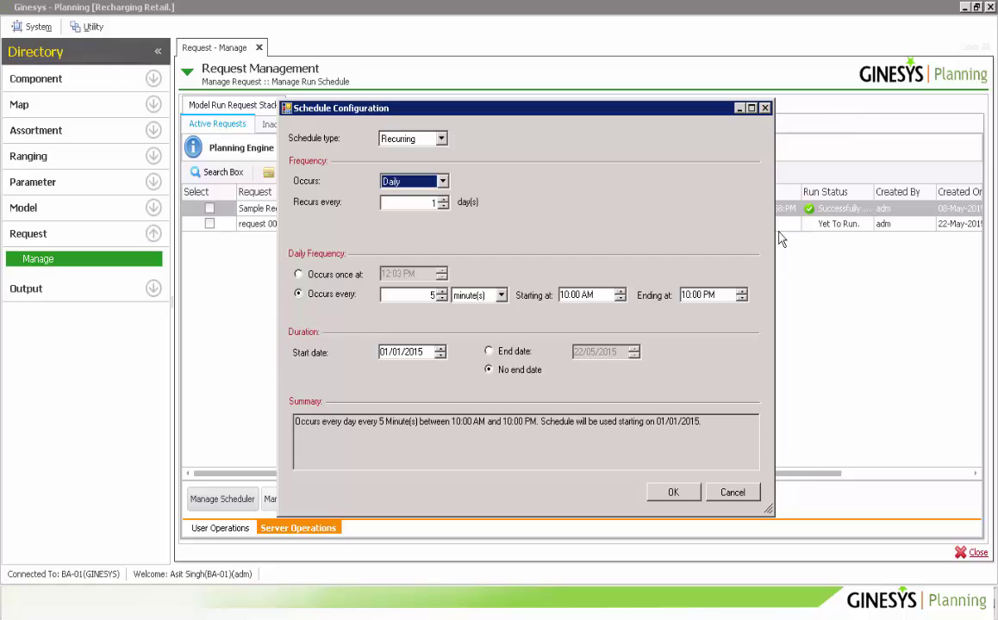
click(733, 492)
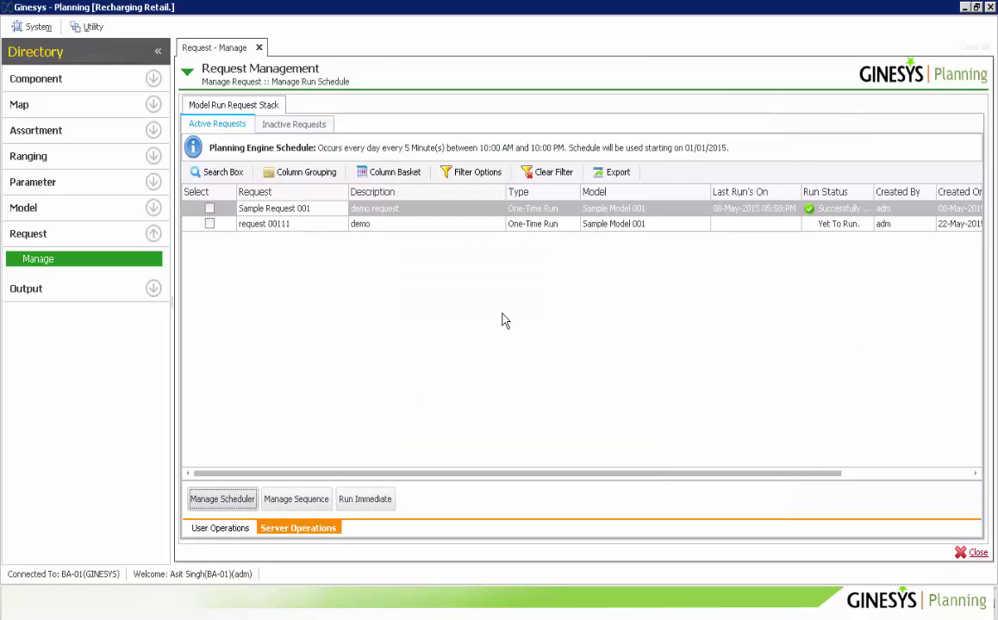
Load the output data of Sample Request 001 with all columns except Vendor and Jobber.
click(154, 289)
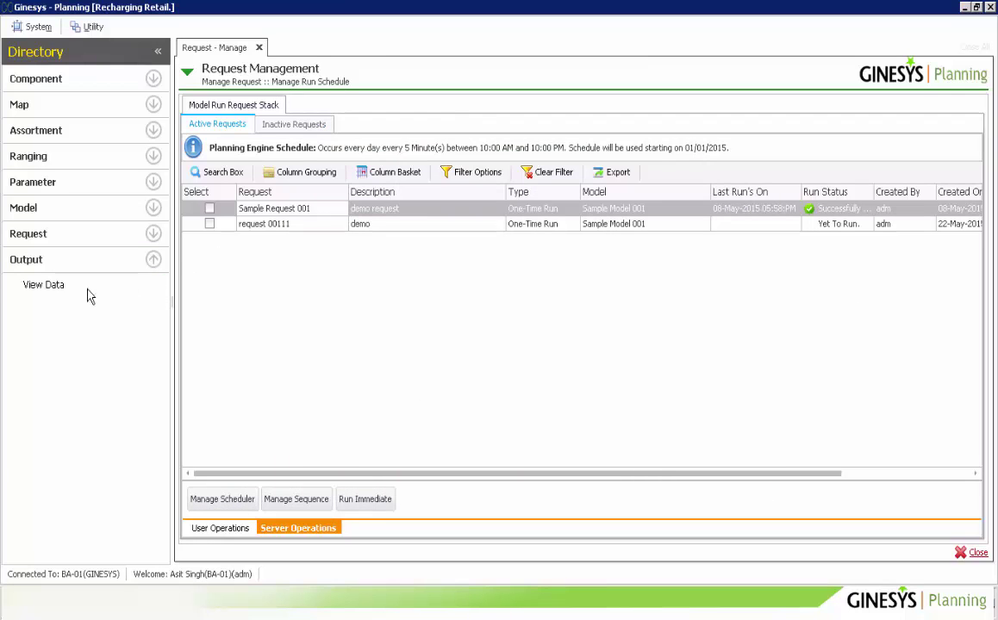
click(65, 285)
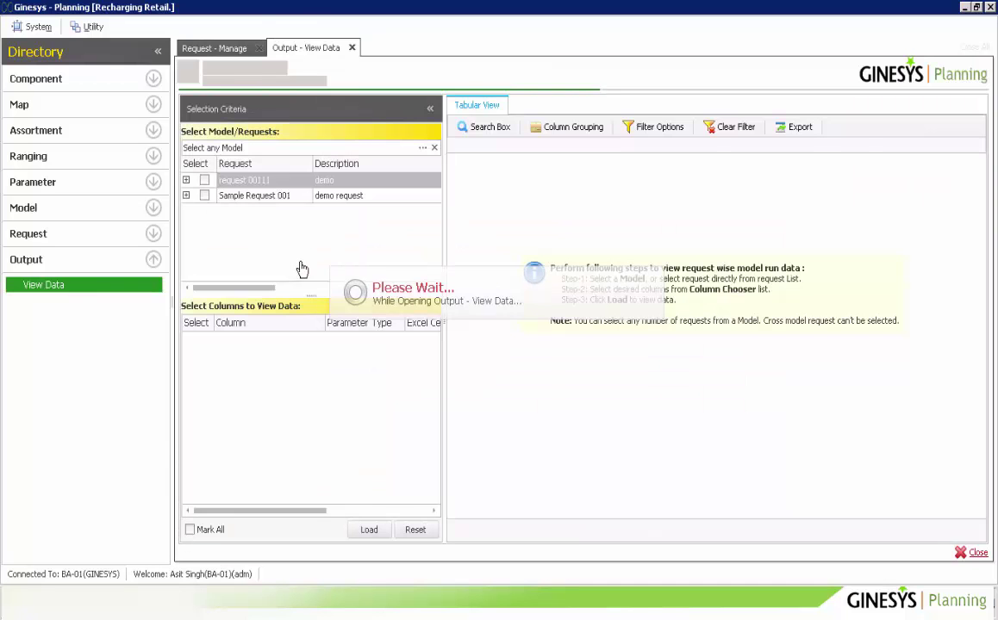
click(205, 195)
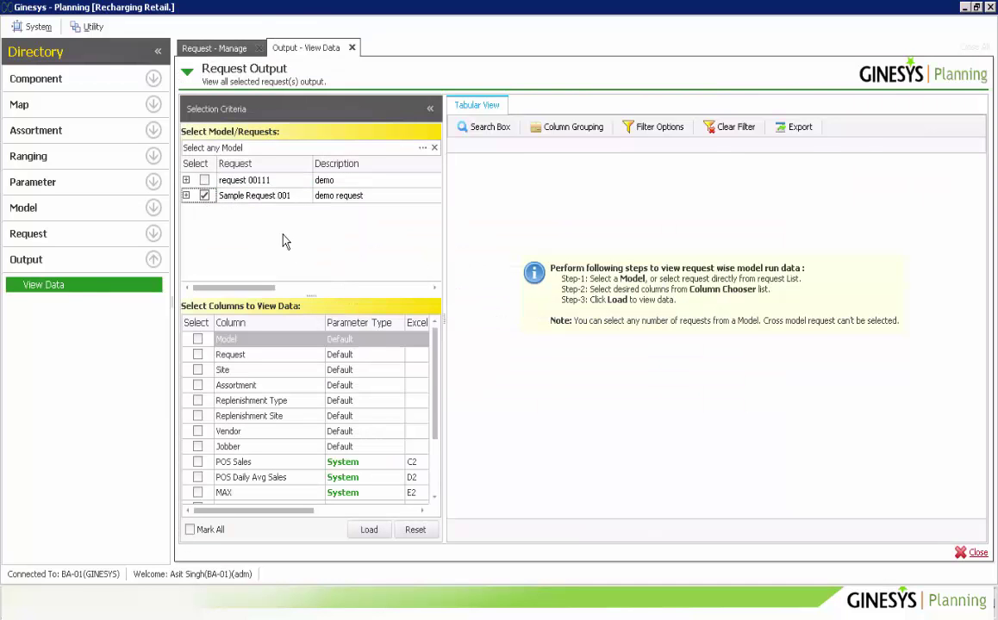
click(192, 530)
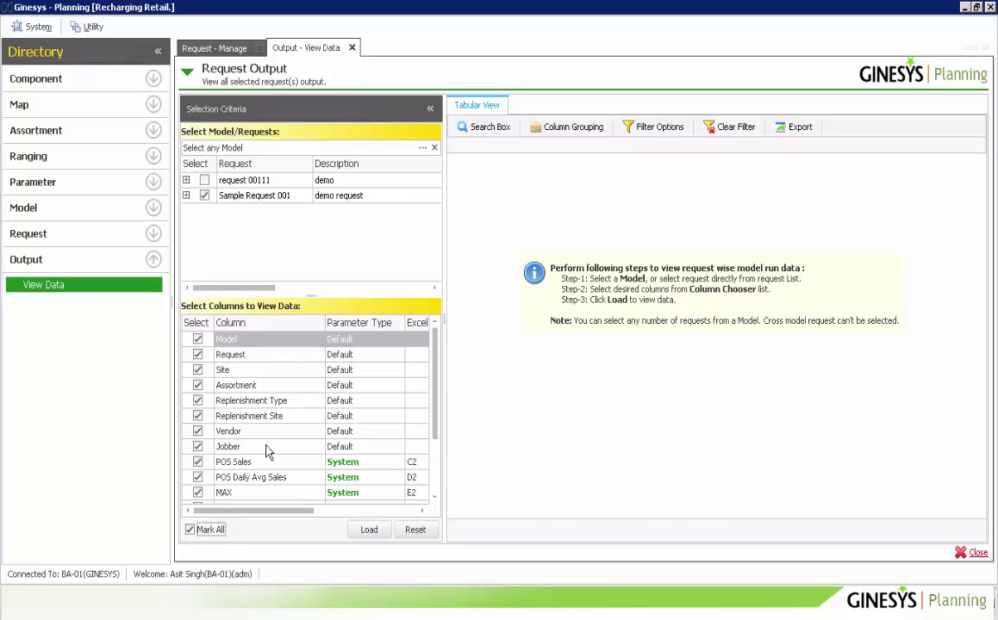
drag(437, 402, 438, 490)
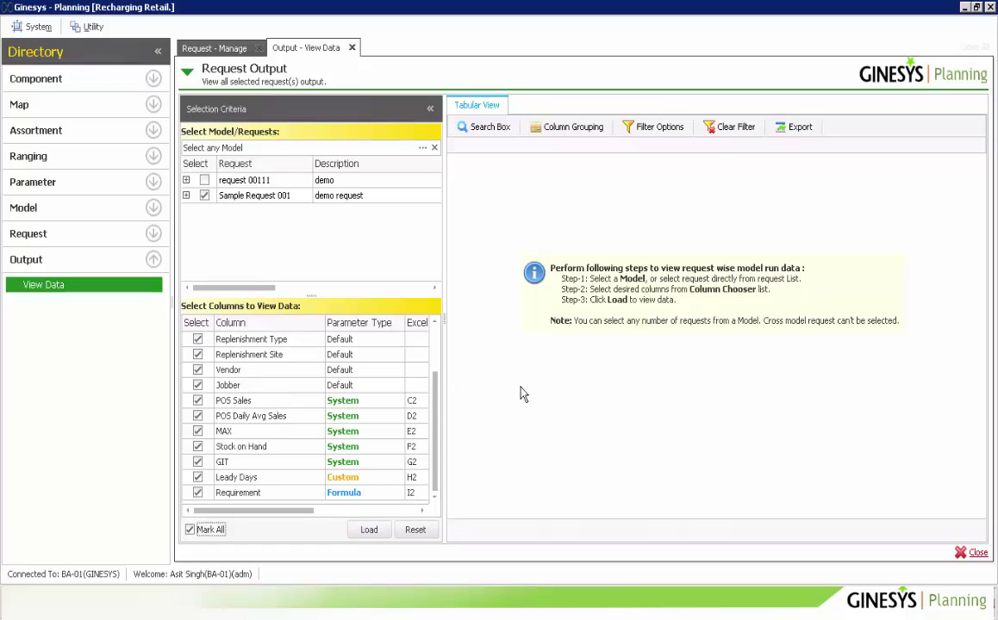
click(198, 385)
click(197, 370)
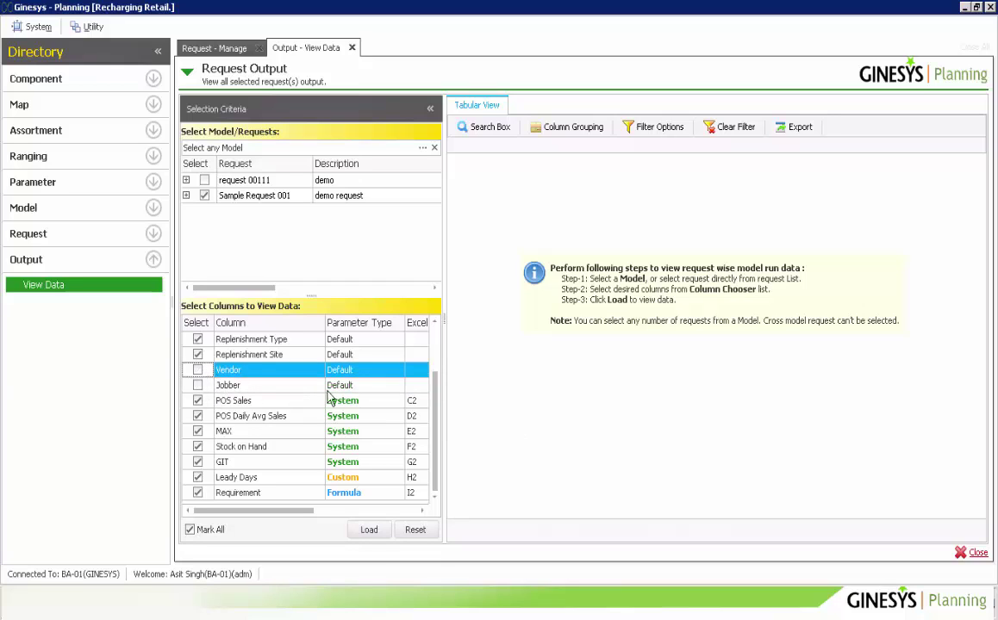
click(369, 530)
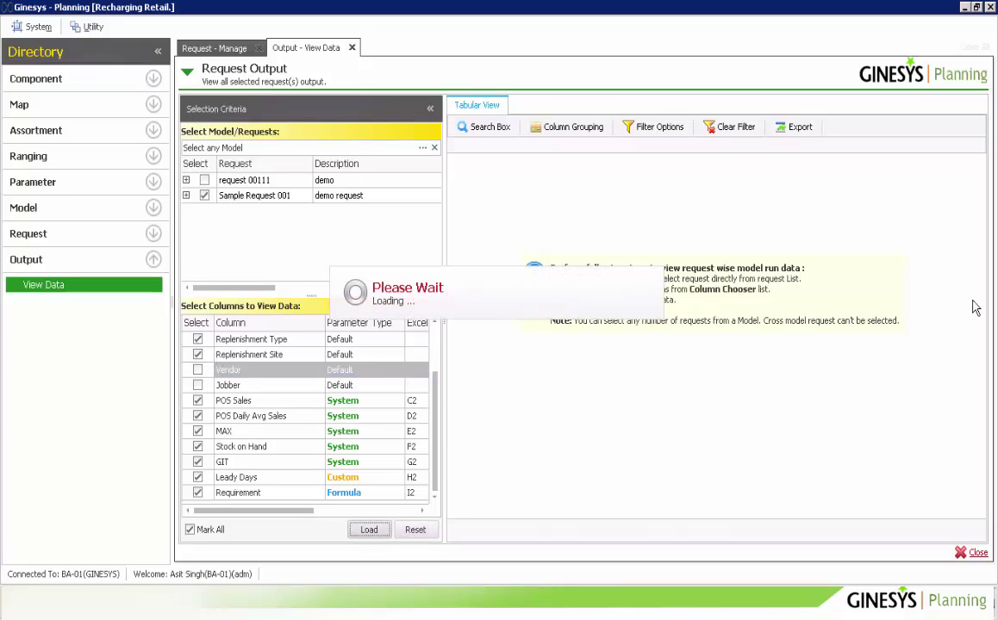